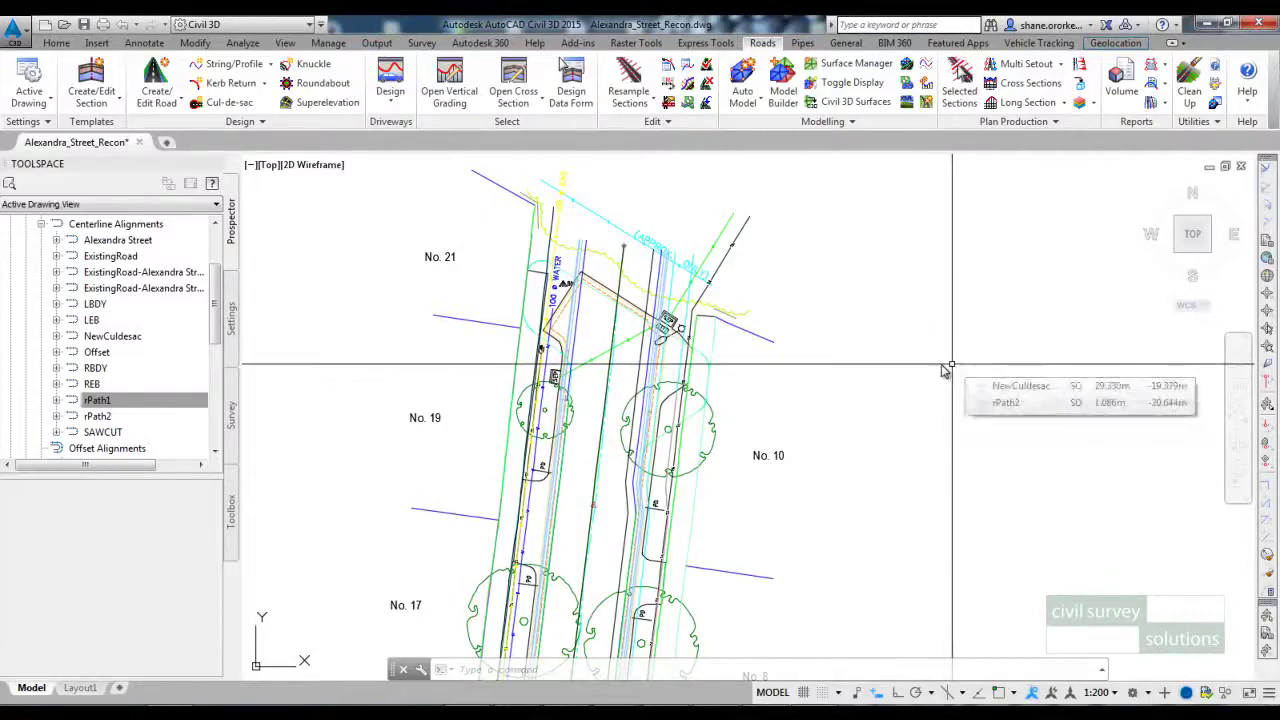
Erase the old alignment loop around the driveway at the end of Alexandra Street.
{"action": "scroll", "coordinate": [624, 318], "scroll_direction": "up", "scroll_amount": 2}
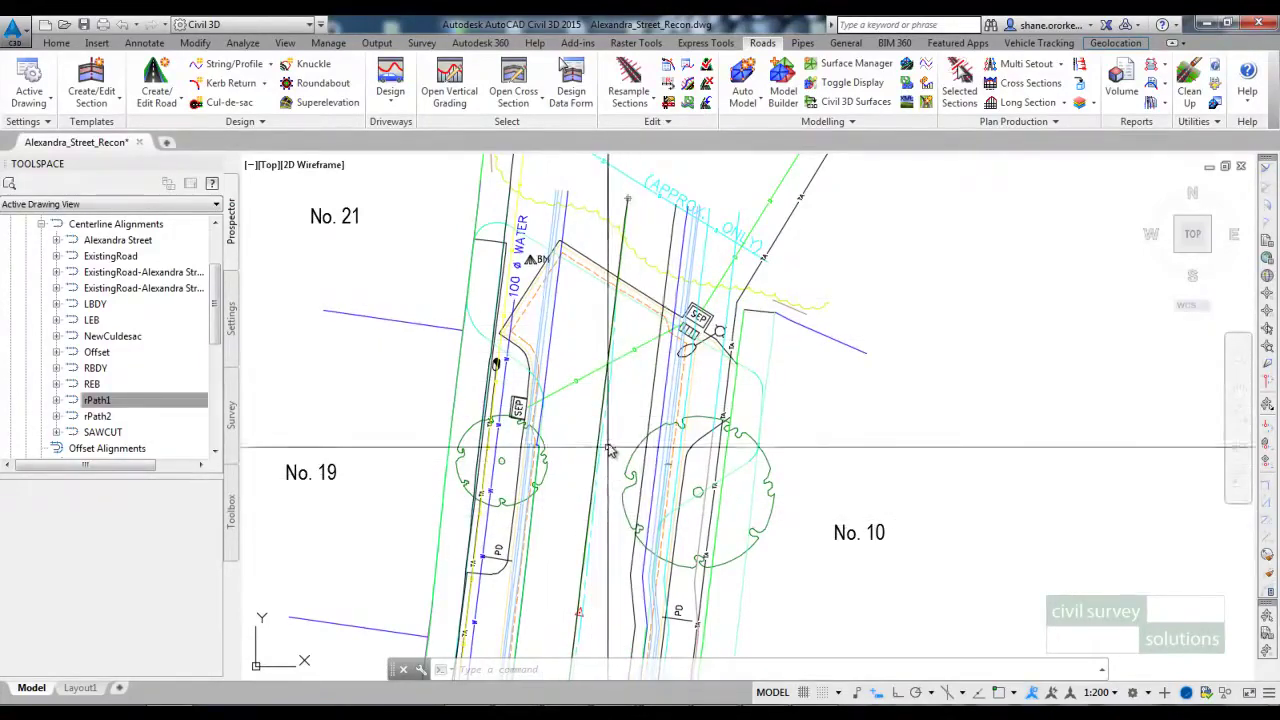
{"action": "scroll", "coordinate": [516, 270], "scroll_direction": "up", "scroll_amount": 2}
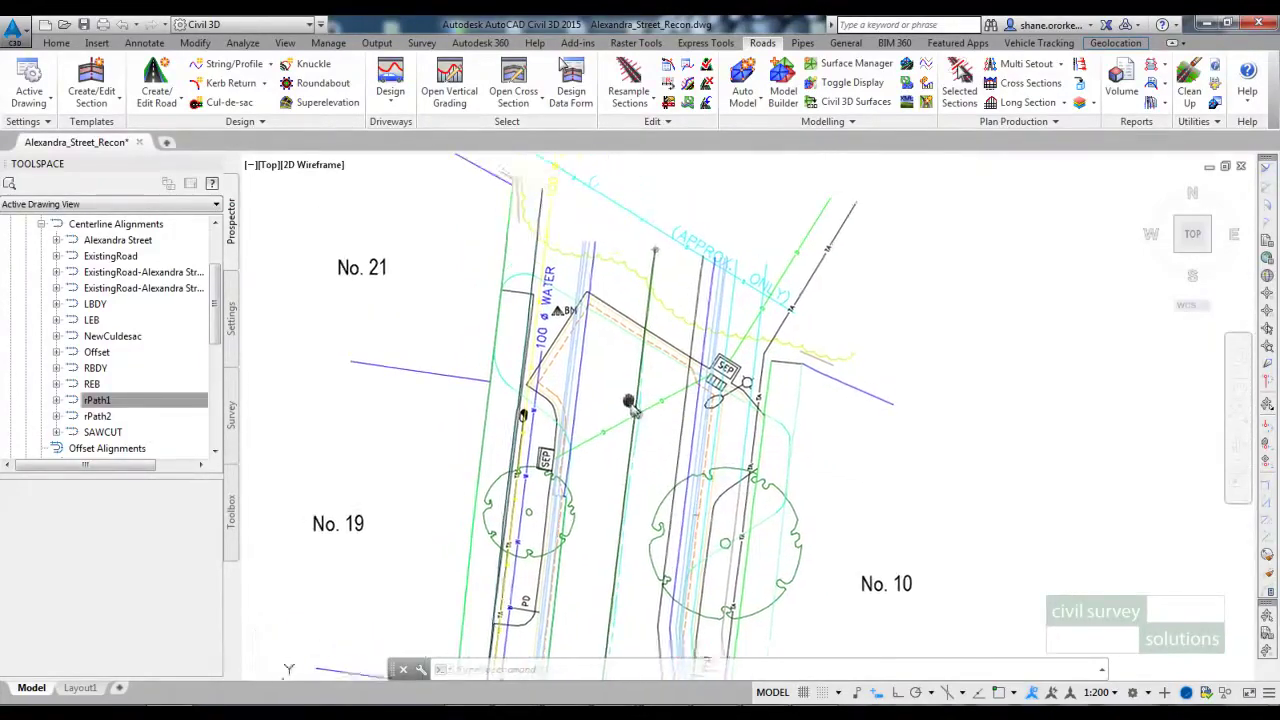
{"action": "left_click", "coordinate": [472, 382]}
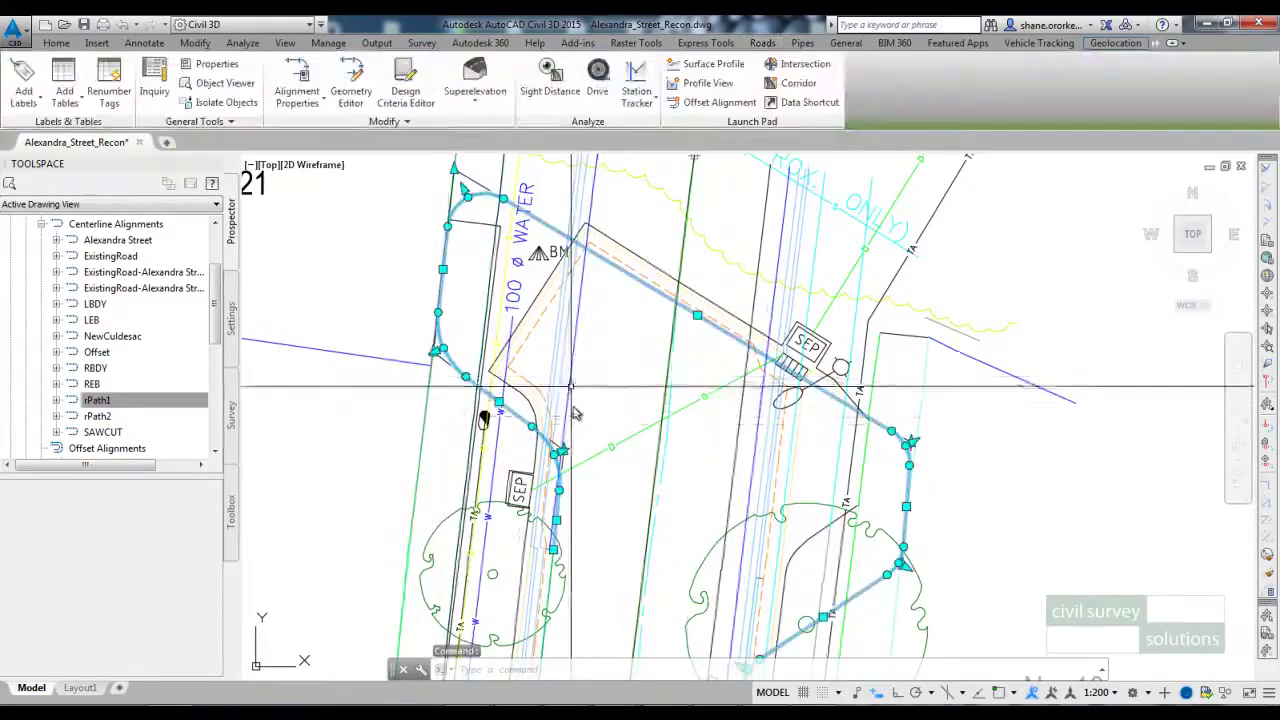
{"action": "scroll", "coordinate": [383, 395], "scroll_direction": "down", "scroll_amount": 3}
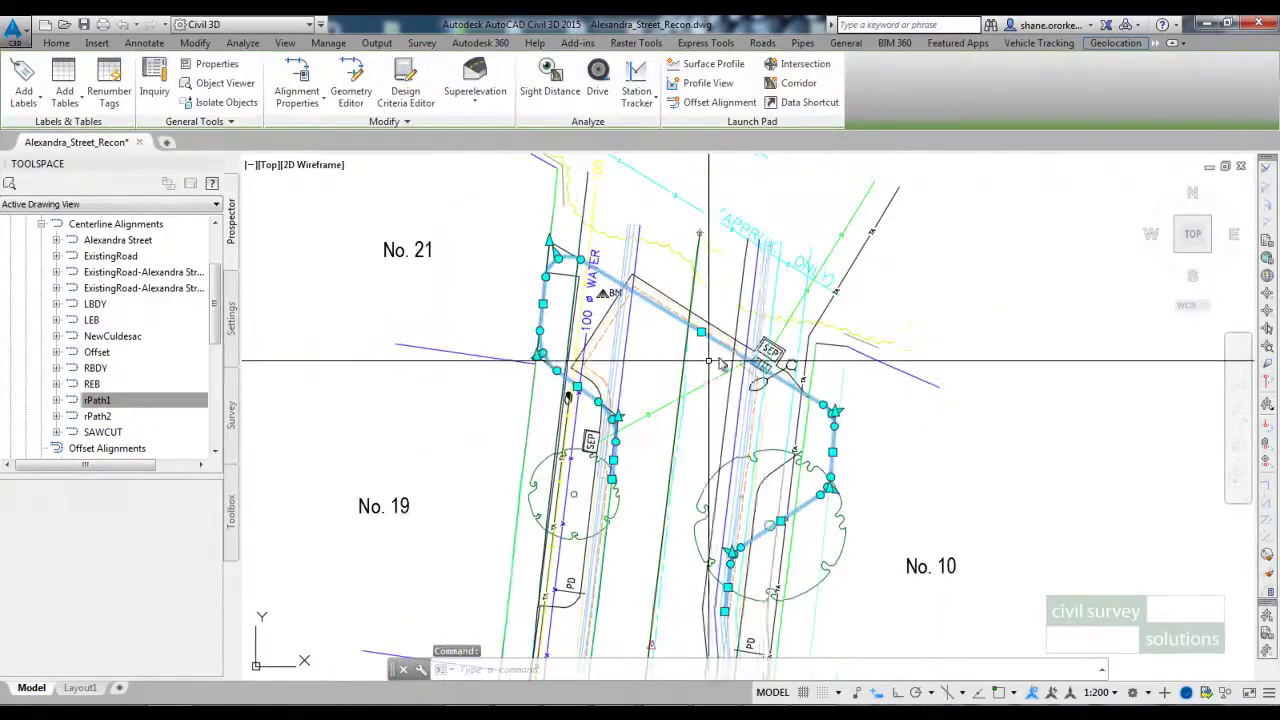
{"action": "key", "text": "Delete"}
{"action": "key", "text": "Escape"}
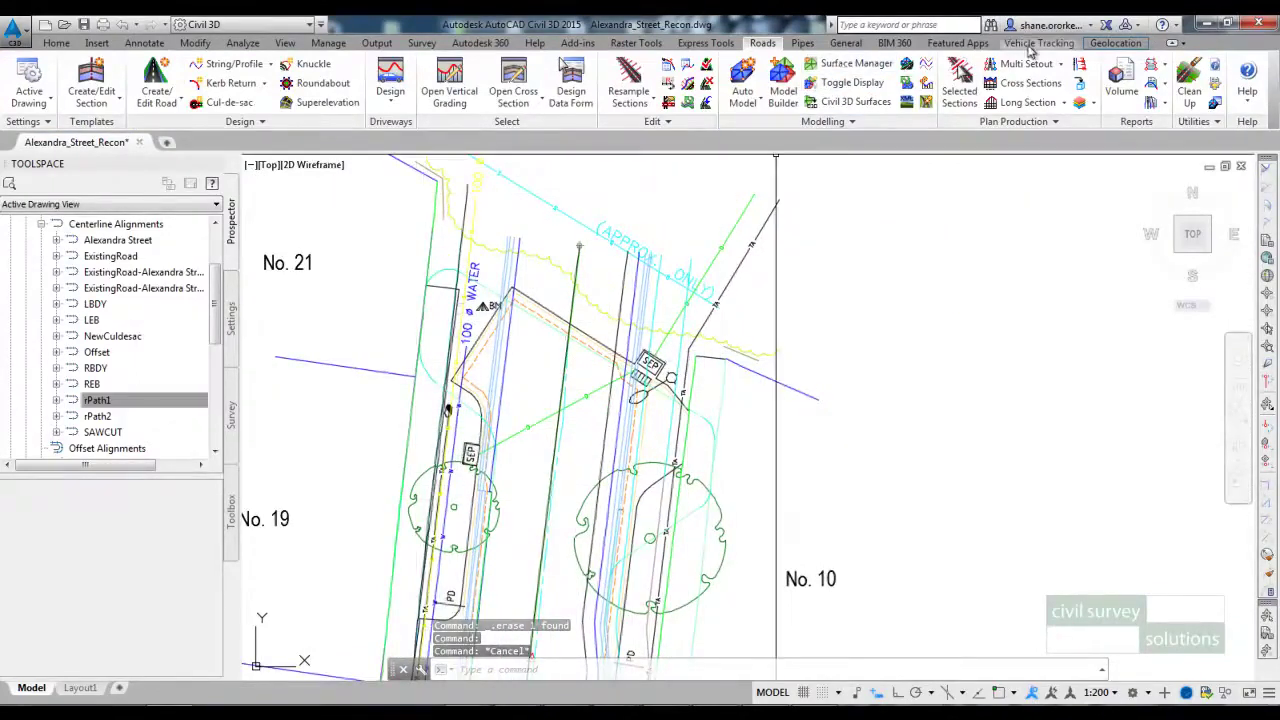
Turn on the ATR01 layer to show the vehicle swept paths at the street end.
{"action": "left_click", "coordinate": [1007, 45]}
{"action": "left_click", "coordinate": [56, 43]}
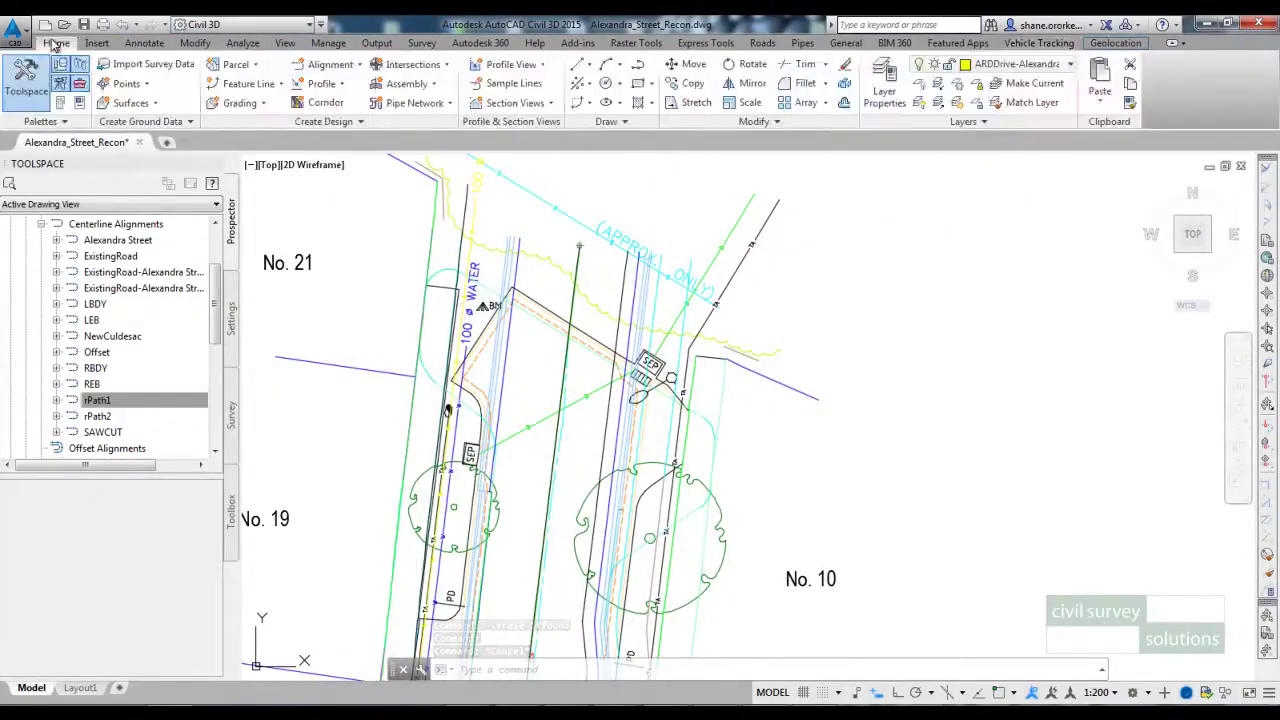
{"action": "left_click", "coordinate": [1010, 65]}
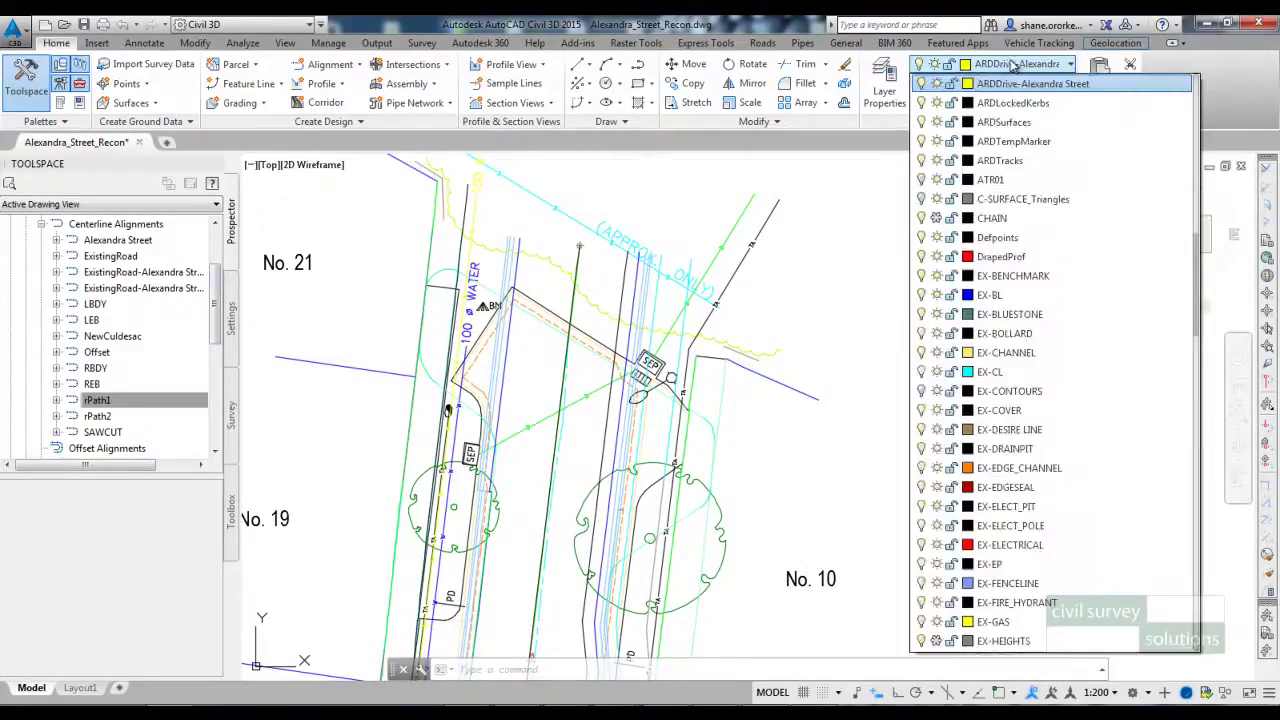
{"action": "left_click", "coordinate": [921, 179]}
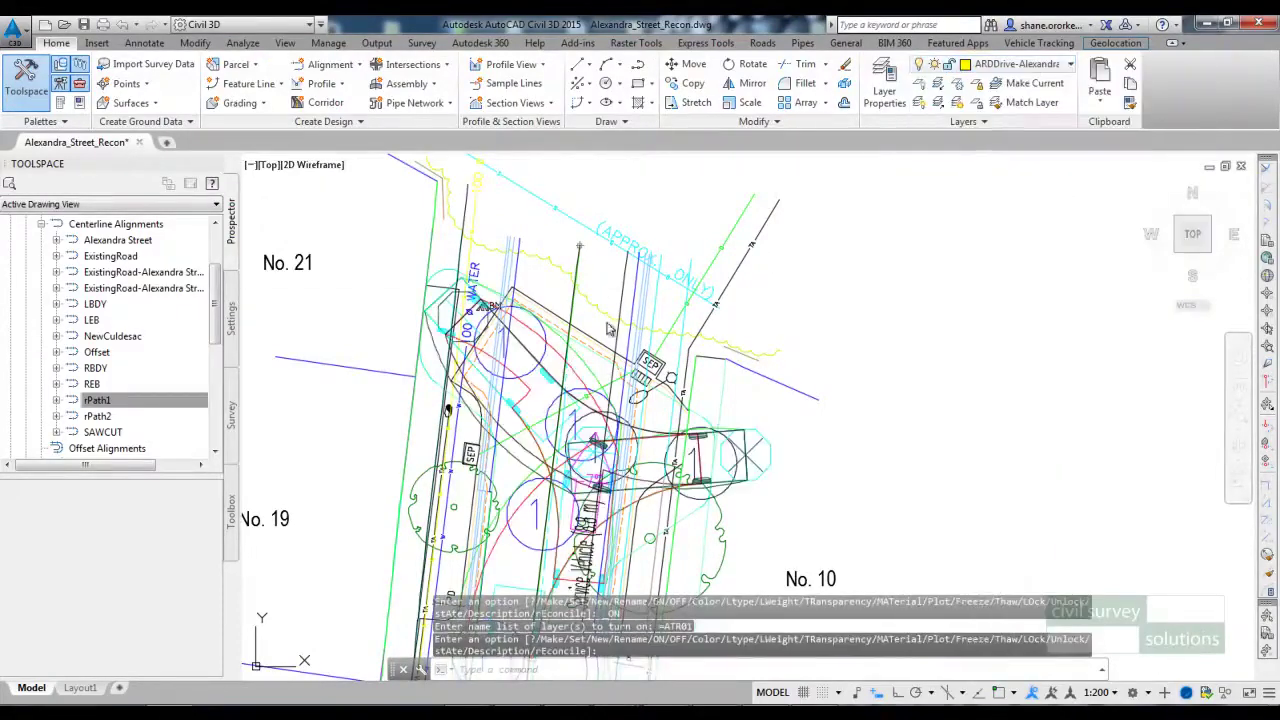
{"action": "scroll", "coordinate": [570, 320], "scroll_direction": "down", "scroll_amount": 4}
{"action": "scroll", "coordinate": [572, 340], "scroll_direction": "up", "scroll_amount": 3}
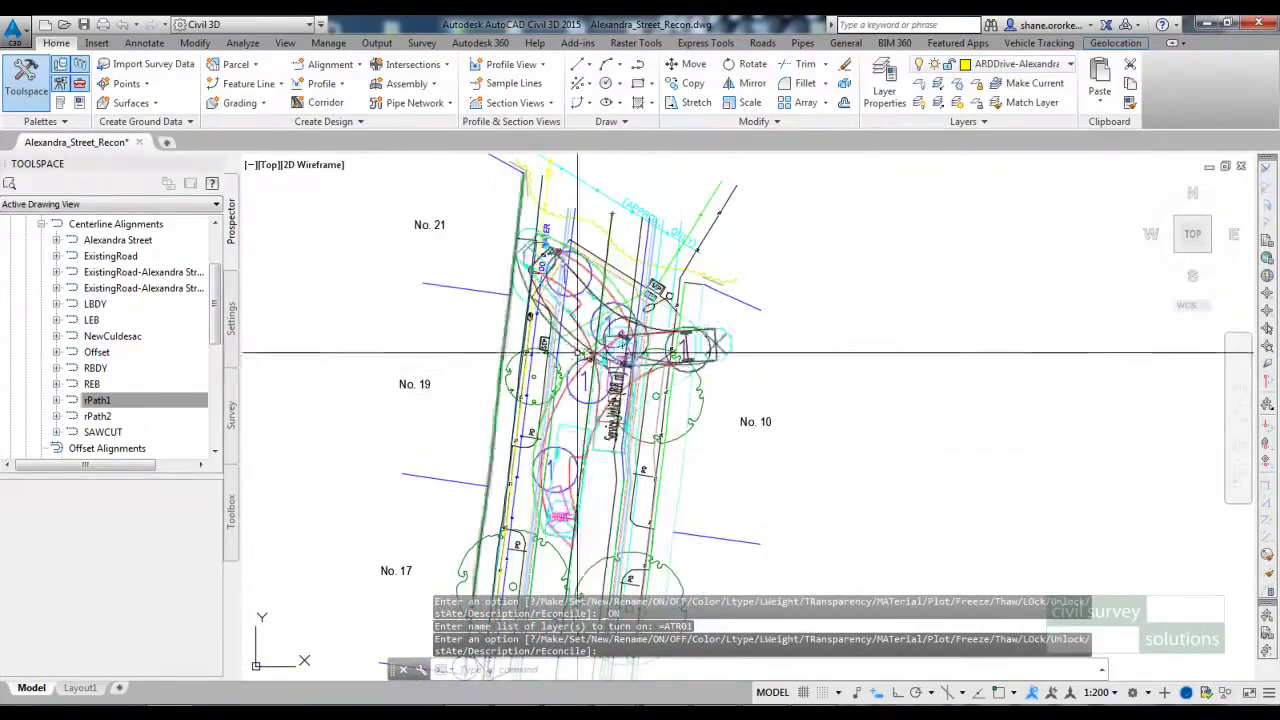
{"action": "middle_click_drag", "start_coordinate": [577, 353], "coordinate": [510, 365]}
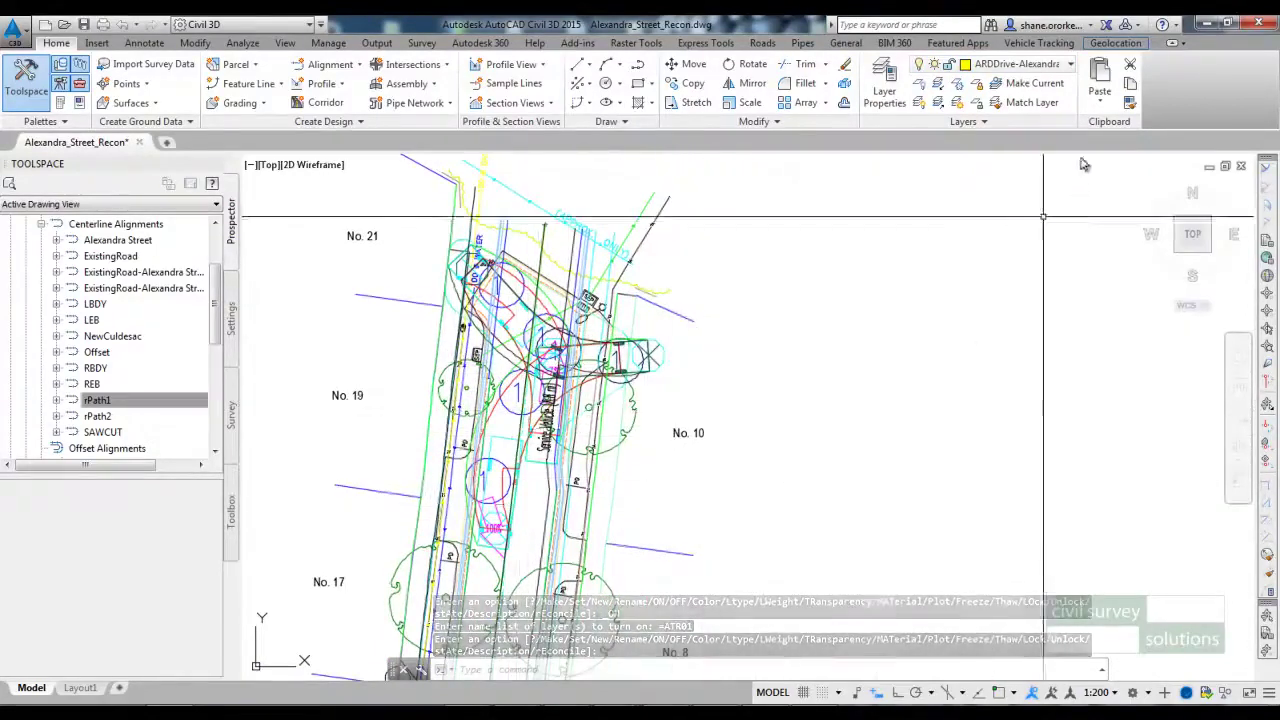
Play the Vehicle Tracking animation through its 38.5 s run, then close it.
{"action": "left_click", "coordinate": [1039, 43]}
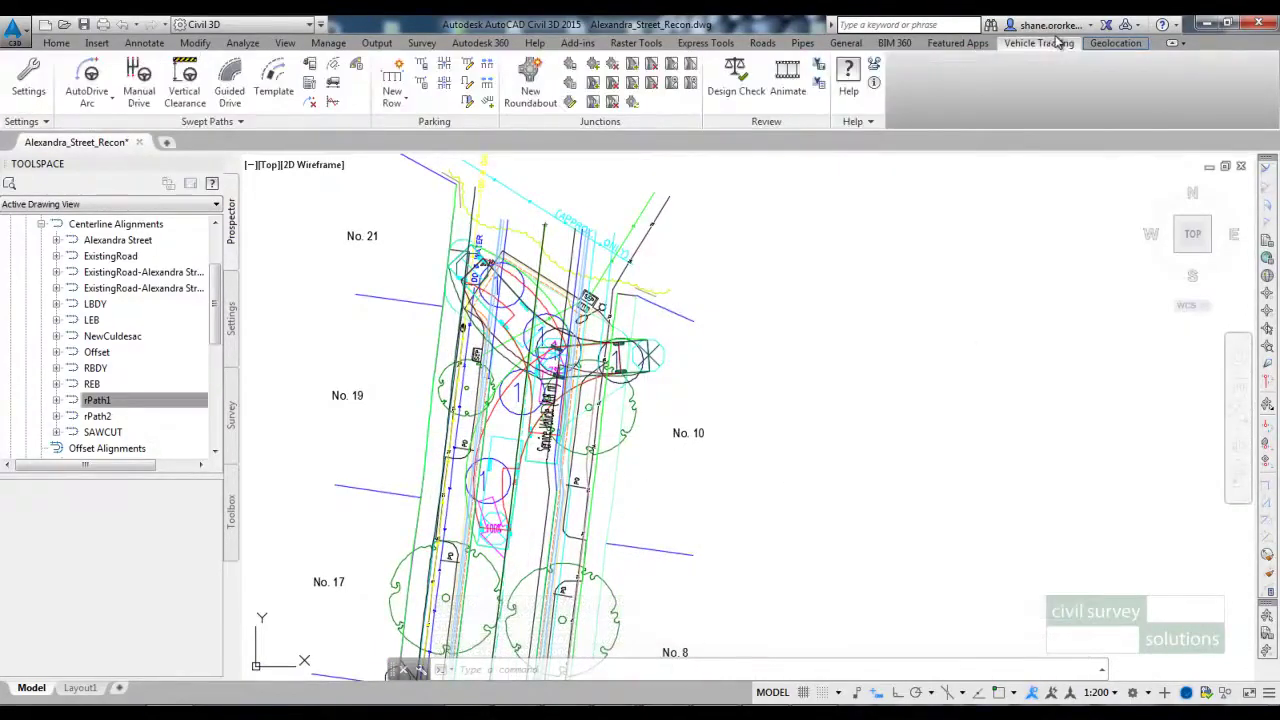
{"action": "left_click", "coordinate": [786, 90]}
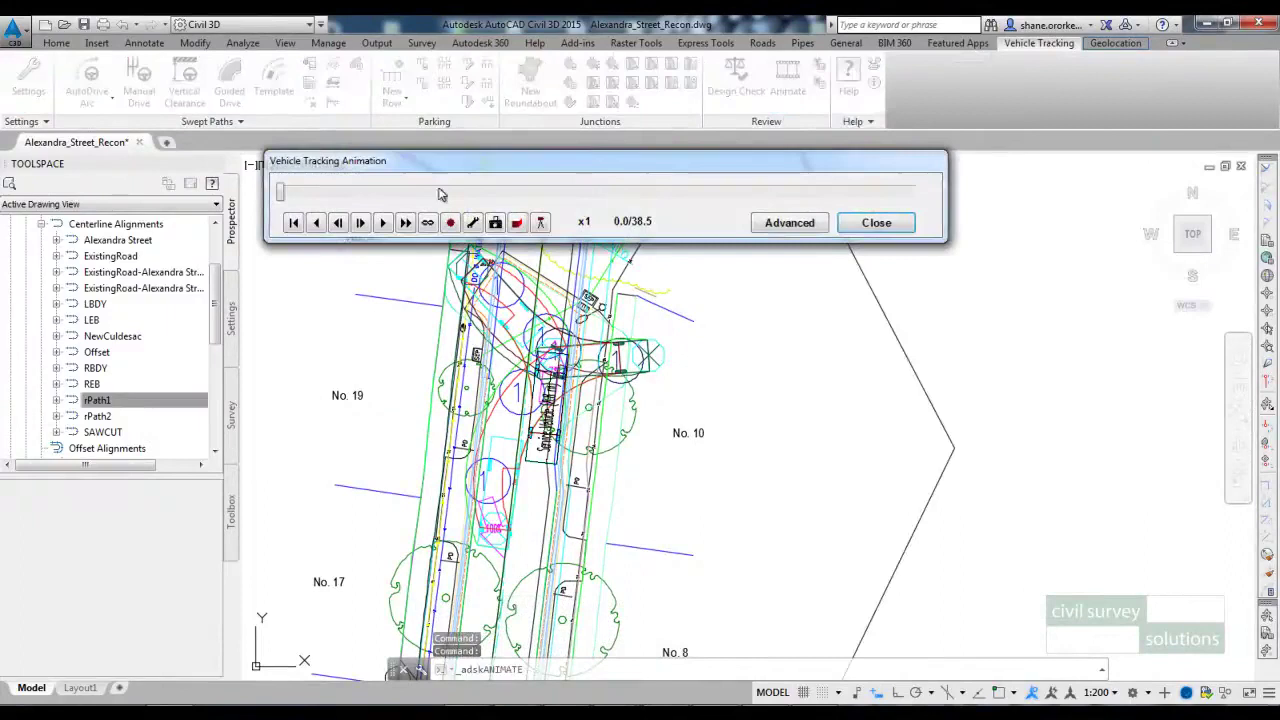
{"action": "left_click_drag", "start_coordinate": [280, 193], "coordinate": [672, 191]}
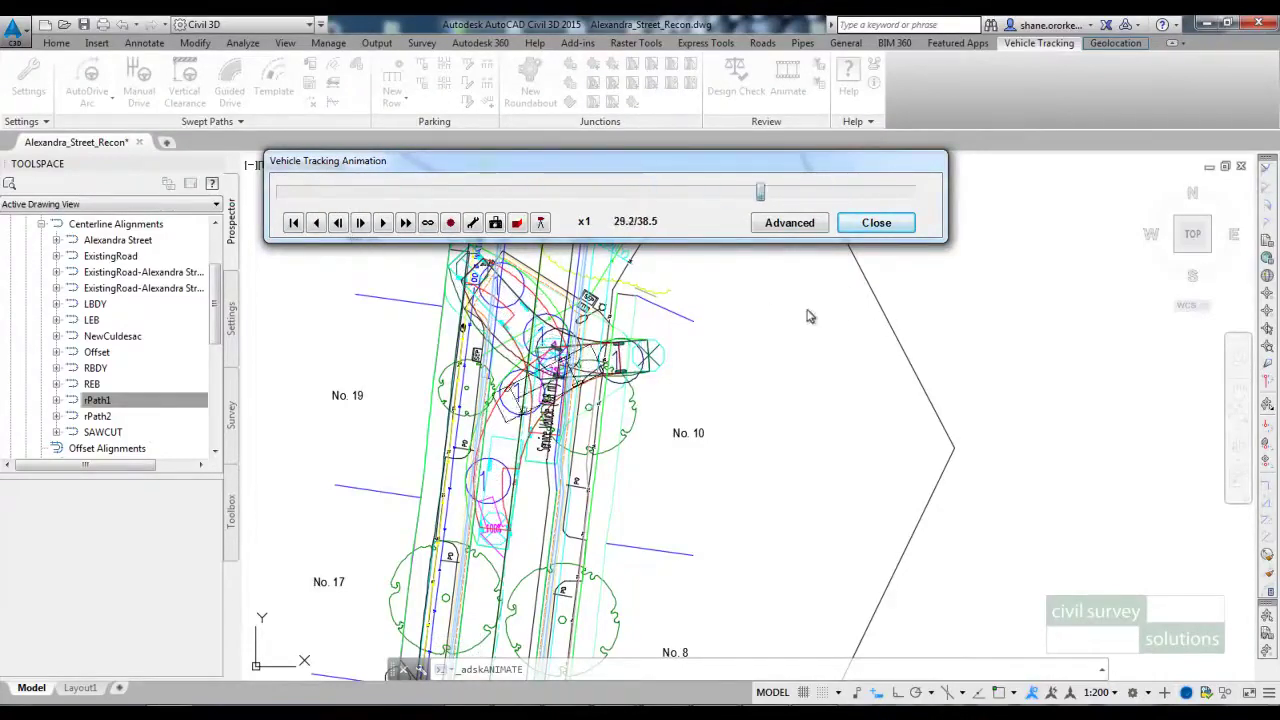
{"action": "left_click", "coordinate": [877, 222]}
Turn the ATR01 swept-path layer off again.
{"action": "left_click", "coordinate": [55, 43]}
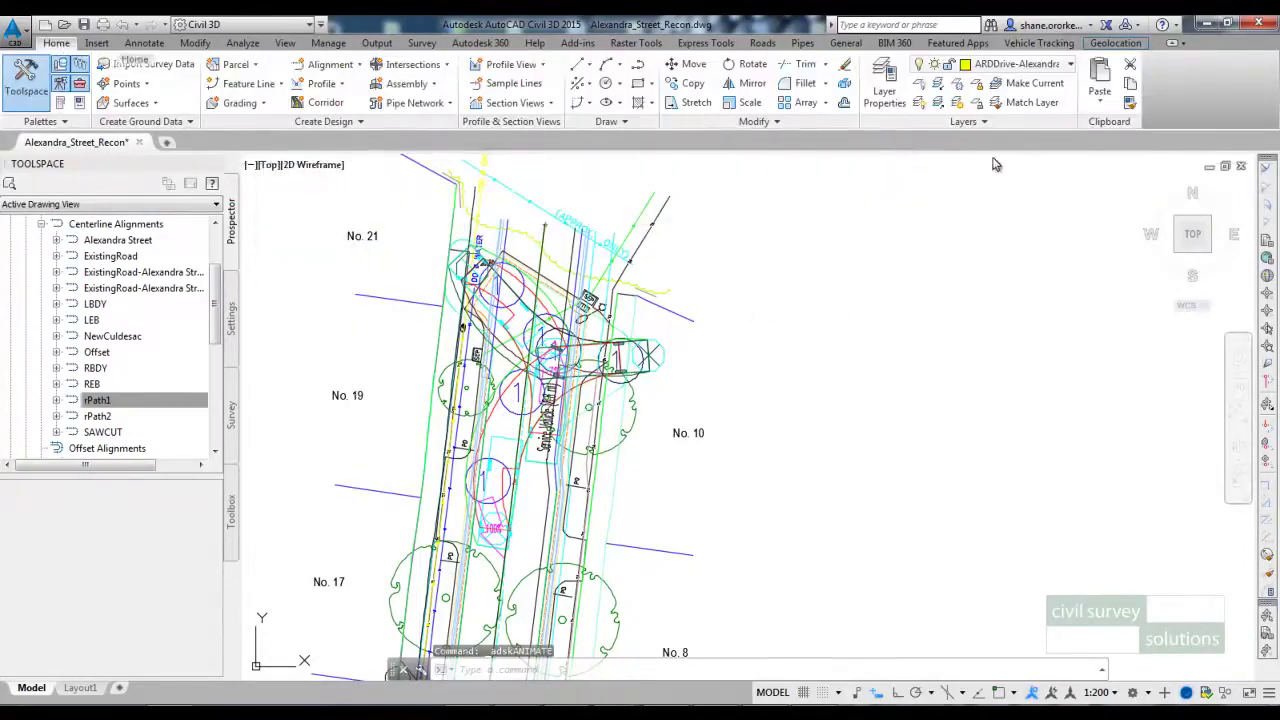
{"action": "left_click", "coordinate": [1015, 64]}
{"action": "left_click", "coordinate": [921, 180]}
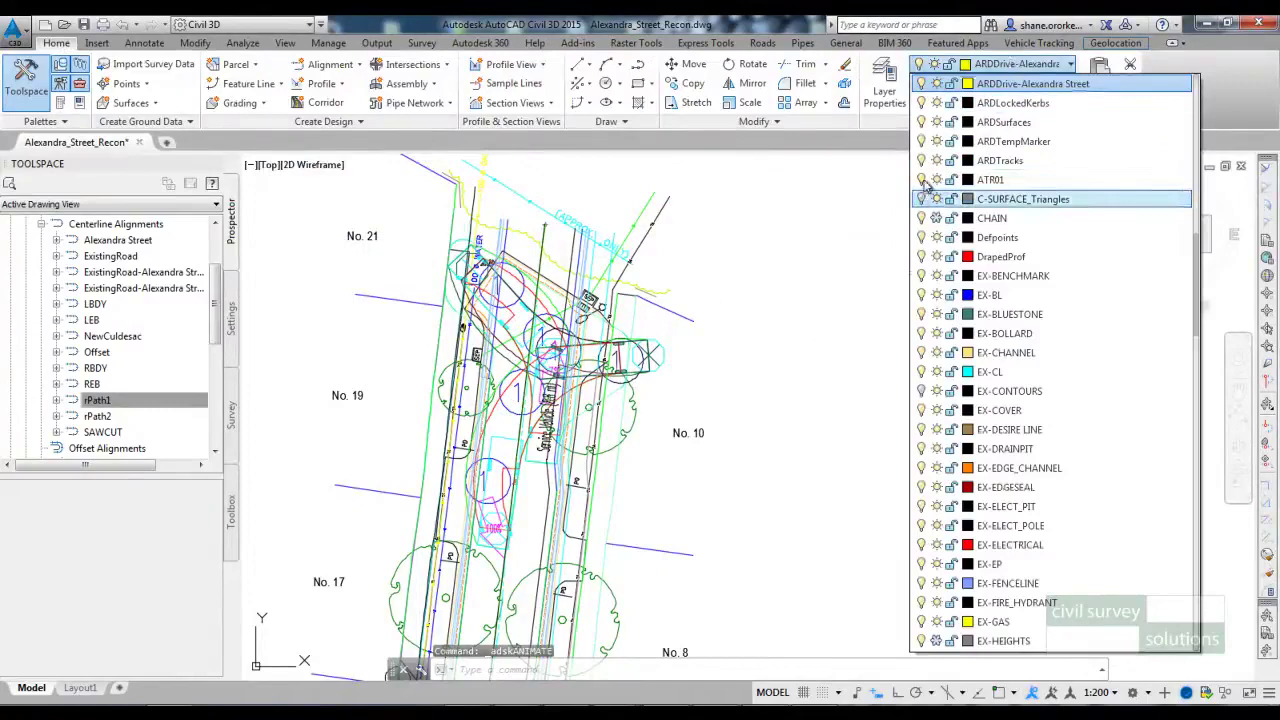
{"action": "key", "text": "Escape"}
{"action": "key", "text": "Escape"}
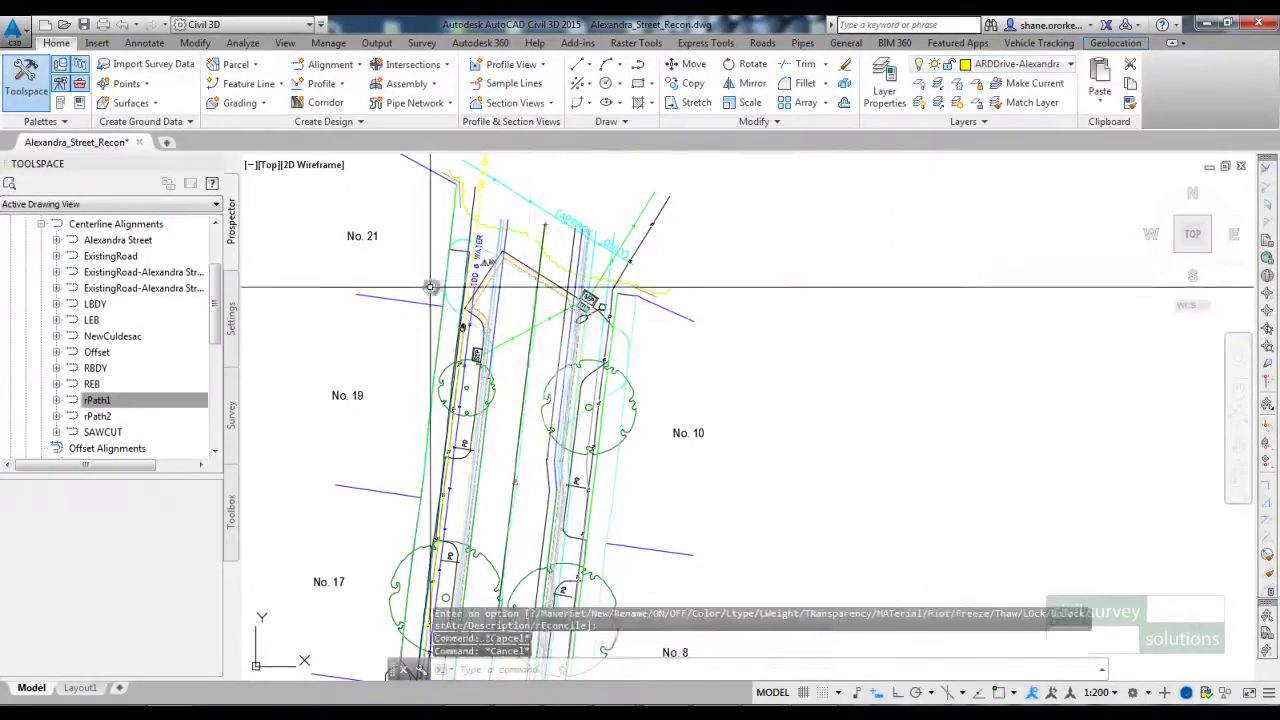
{"action": "scroll", "coordinate": [440, 290], "scroll_direction": "up", "scroll_amount": 4}
Review the NewCuldesac alignment properties and close them without changes.
{"action": "left_click", "coordinate": [480, 334]}
{"action": "right_click", "coordinate": [480, 333]}
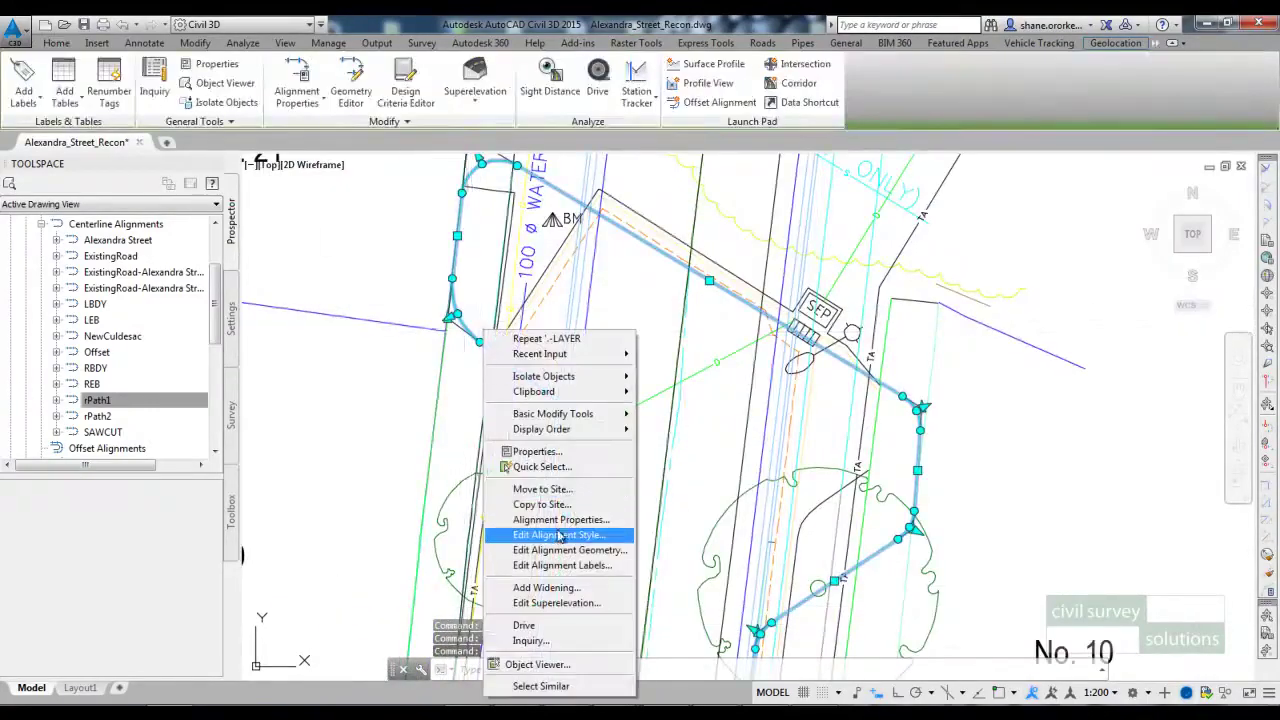
{"action": "left_click", "coordinate": [530, 518]}
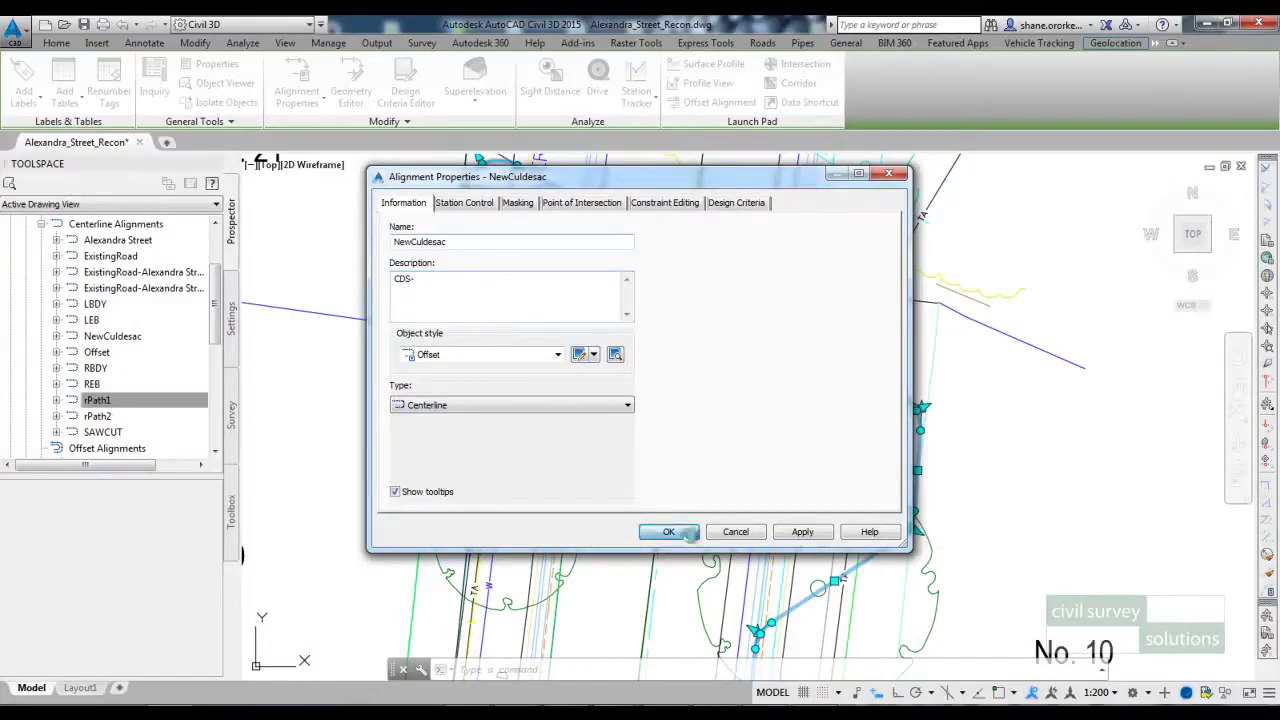
{"action": "left_click", "coordinate": [668, 532]}
{"action": "scroll", "coordinate": [600, 400], "scroll_direction": "up", "scroll_amount": 3}
{"action": "key", "text": "Escape"}
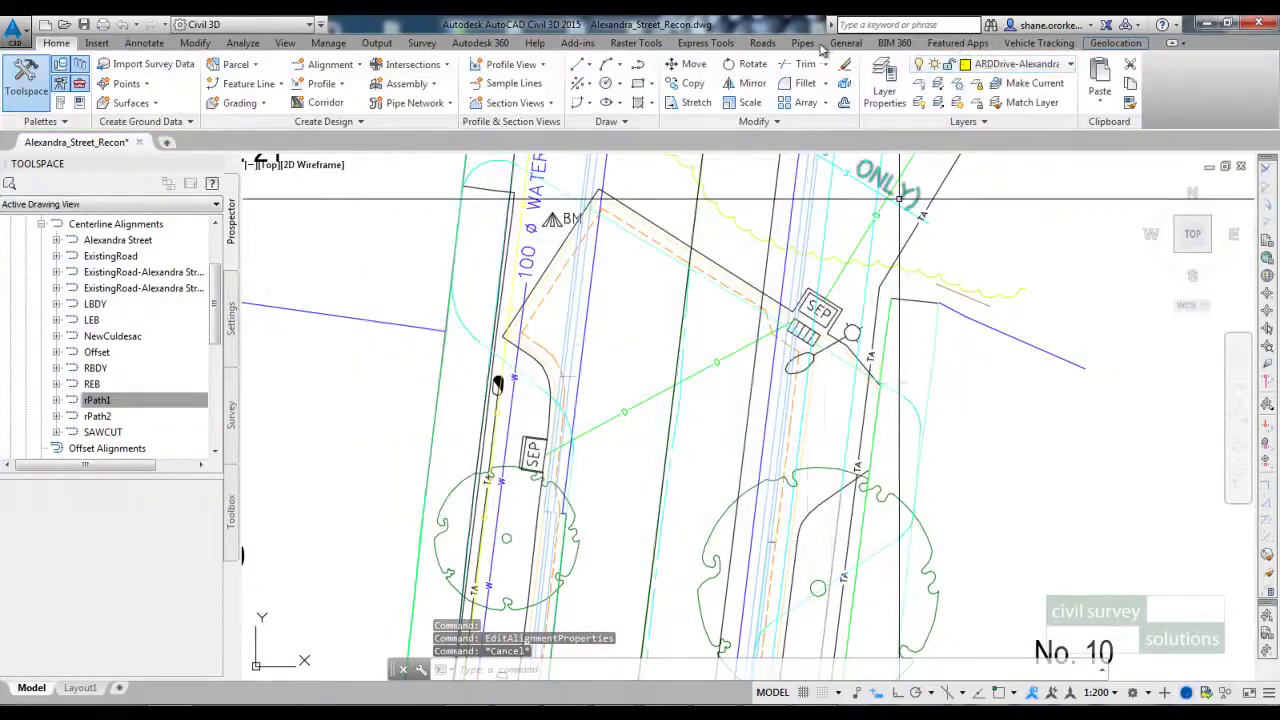
{"action": "left_click", "coordinate": [762, 44]}
{"action": "middle_click_drag", "start_coordinate": [415, 205], "coordinate": [330, 205]}
Start a new cul-de-sac with Alexandra Street as the incoming road, matching code EB.
{"action": "left_click", "coordinate": [222, 102]}
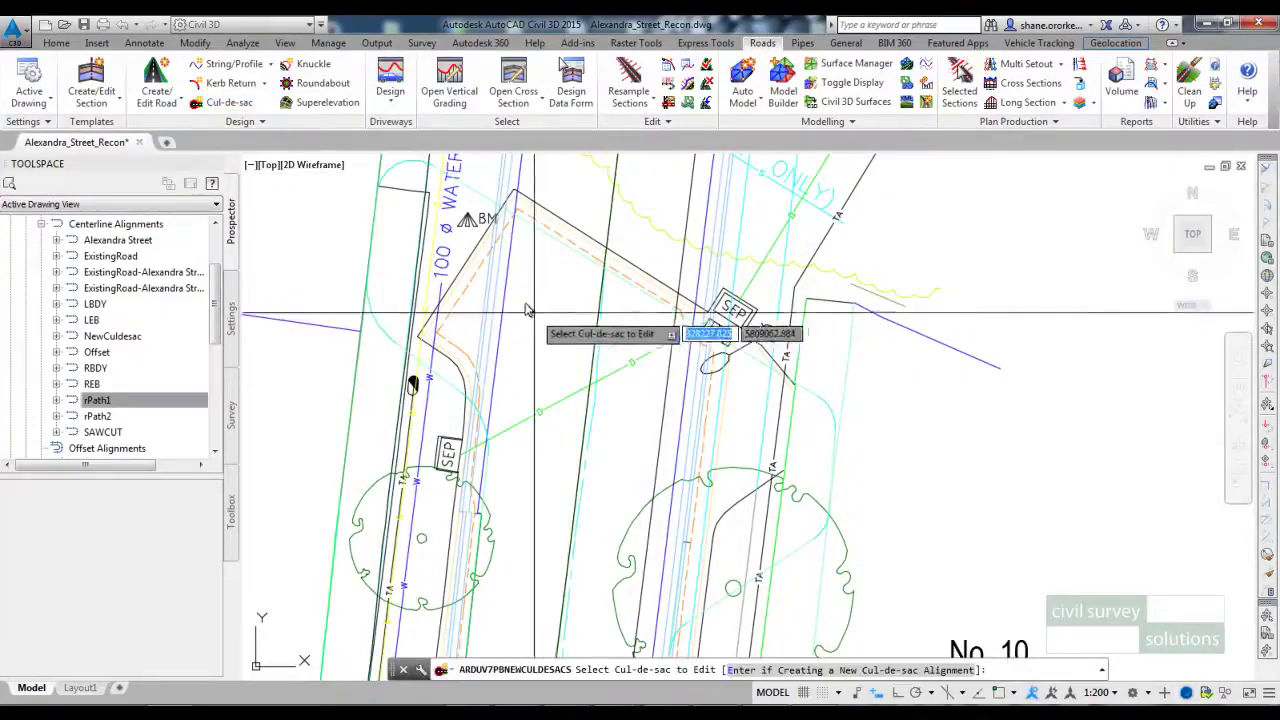
{"action": "scroll", "coordinate": [530, 310], "scroll_direction": "down", "scroll_amount": 2}
{"action": "middle_click_drag", "start_coordinate": [530, 310], "coordinate": [564, 329]}
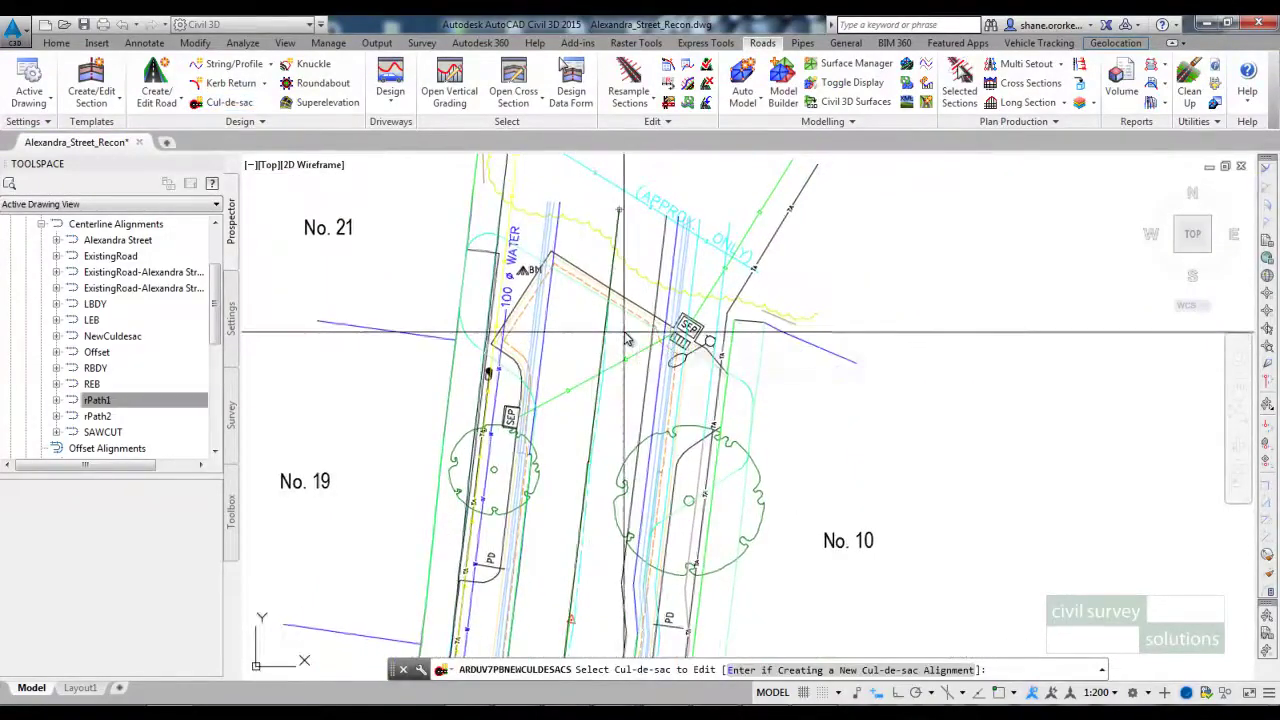
{"action": "key", "text": "Return"}
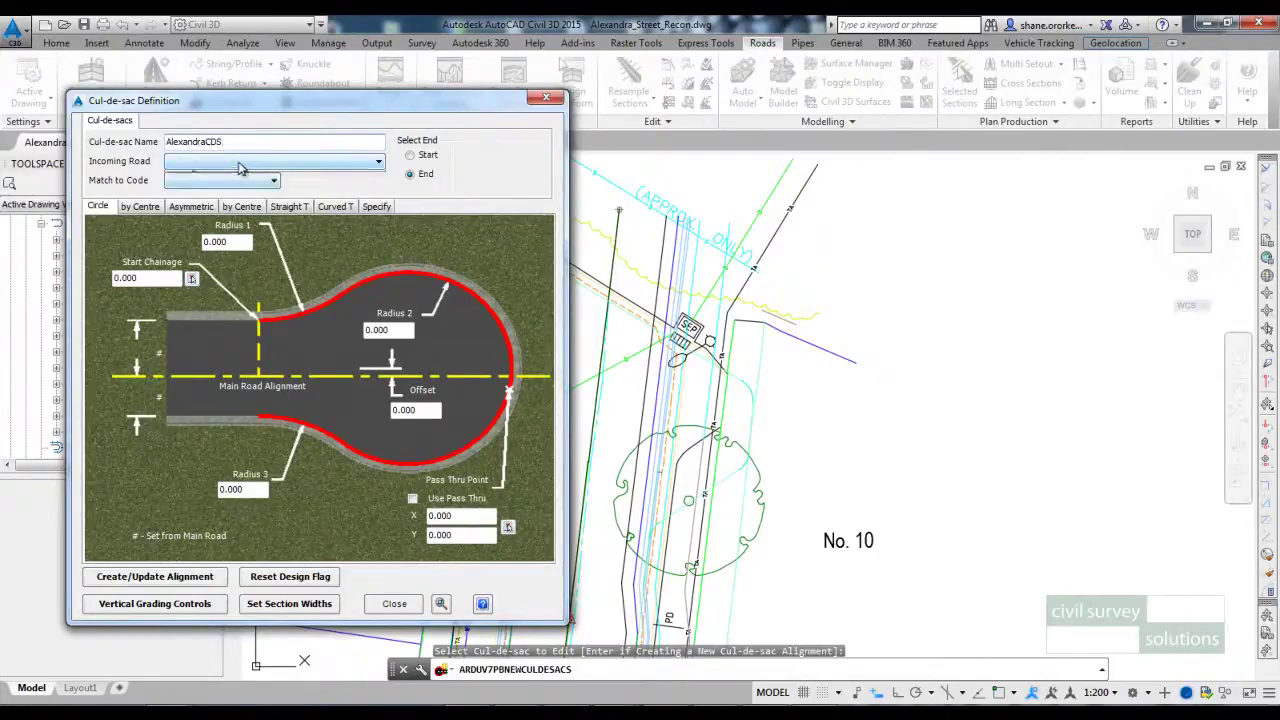
{"action": "left_click", "coordinate": [238, 164]}
{"action": "left_click", "coordinate": [227, 176]}
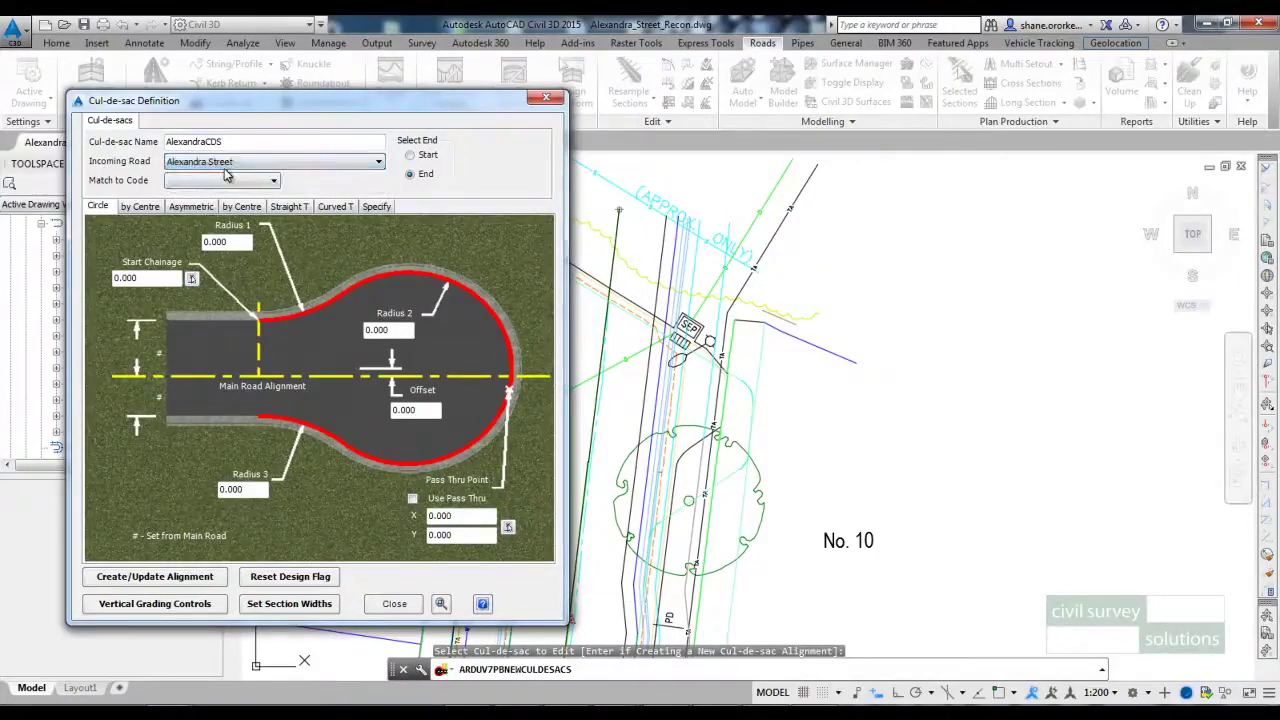
{"action": "left_click", "coordinate": [219, 183]}
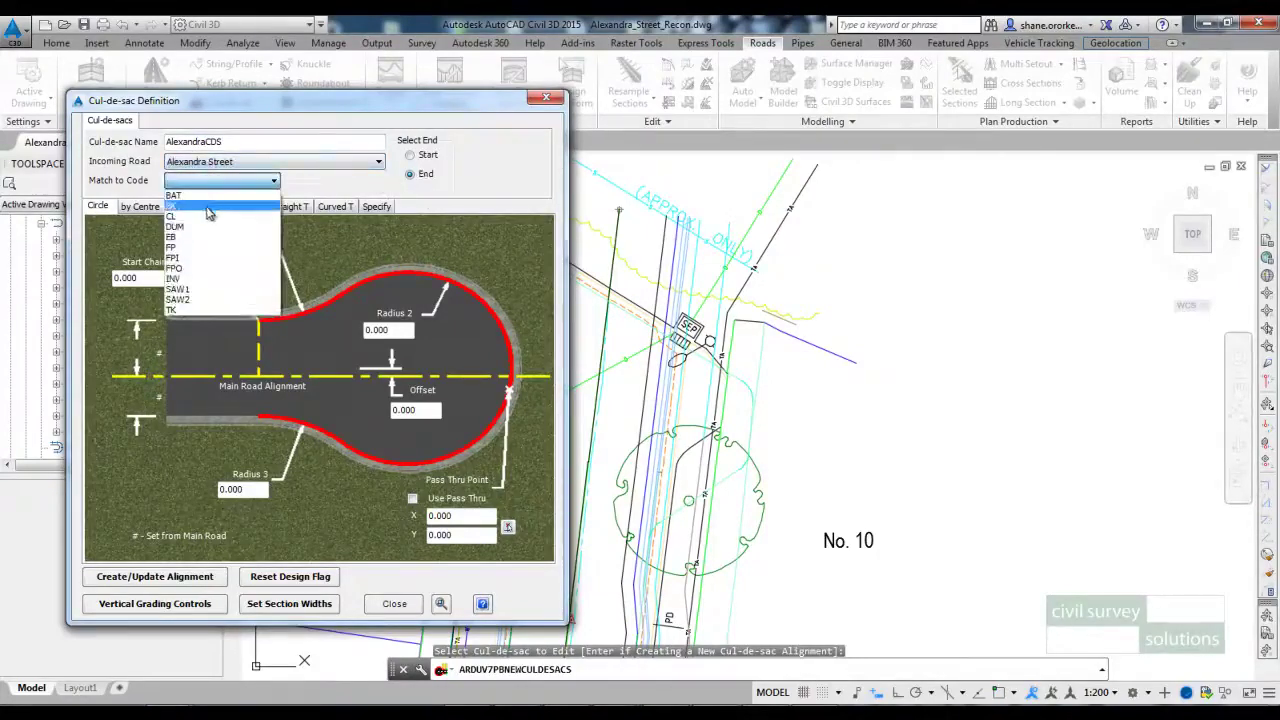
{"action": "left_click", "coordinate": [201, 248]}
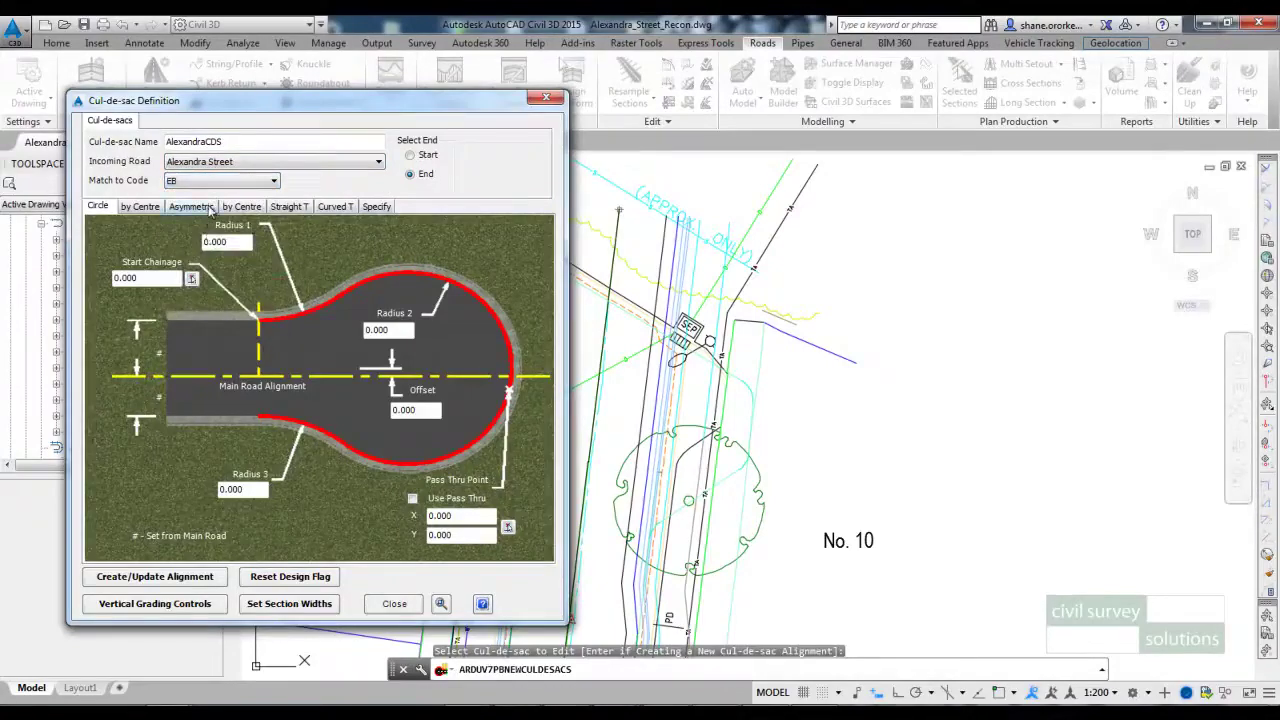
Preview the cul-de-sac layout options and settle on the circular bulb.
{"action": "left_click", "coordinate": [140, 207]}
{"action": "left_click", "coordinate": [191, 206]}
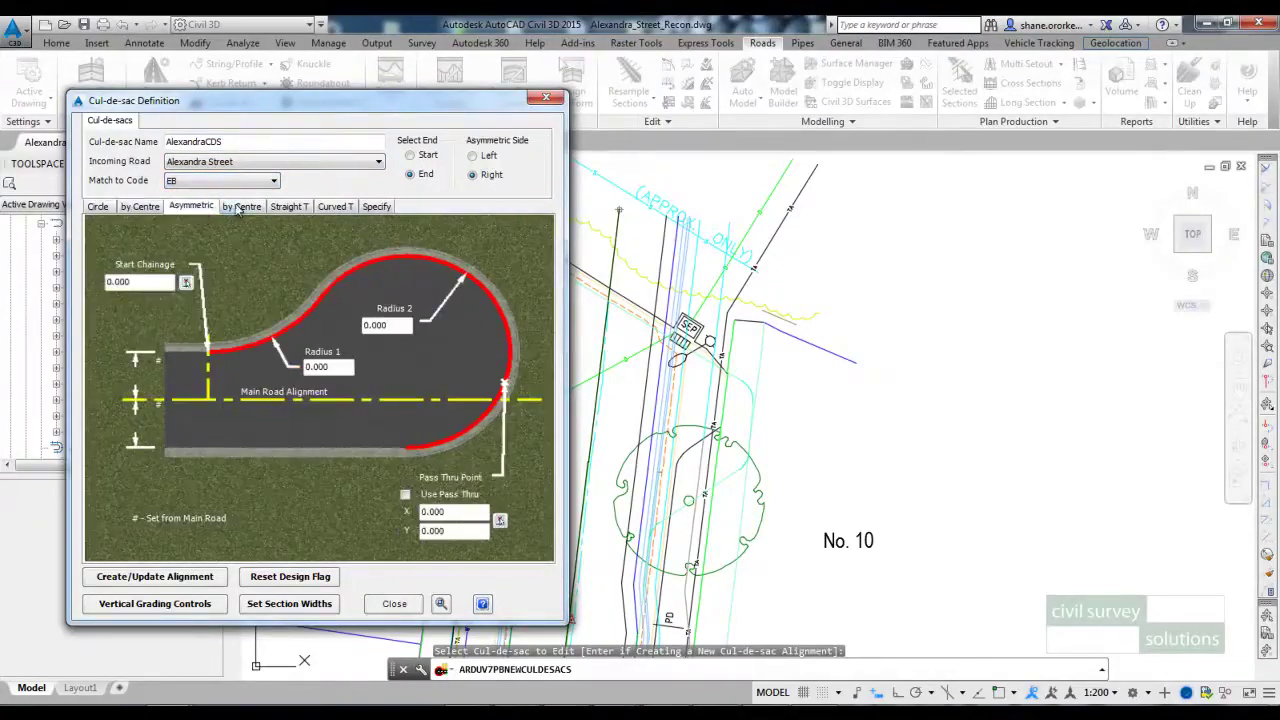
{"action": "left_click", "coordinate": [241, 206]}
{"action": "left_click", "coordinate": [289, 206]}
{"action": "left_click", "coordinate": [330, 206]}
{"action": "left_click", "coordinate": [289, 206]}
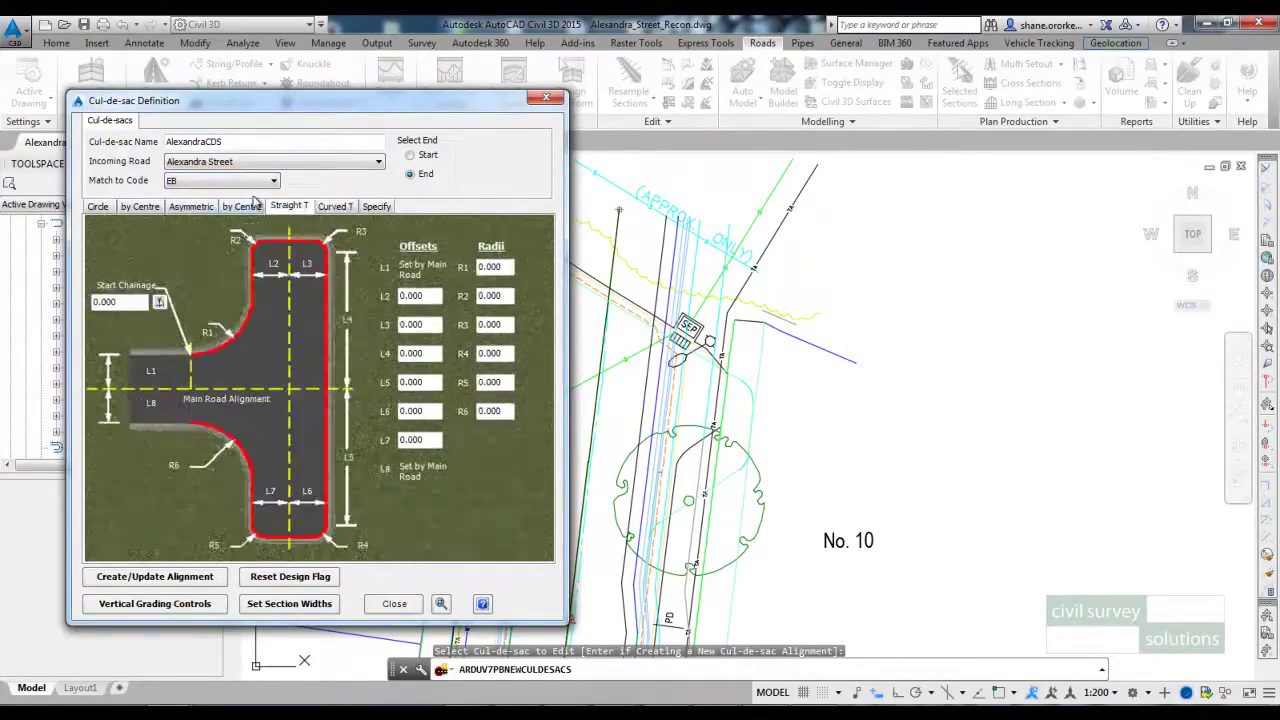
{"action": "left_click", "coordinate": [241, 206]}
{"action": "left_click", "coordinate": [97, 206]}
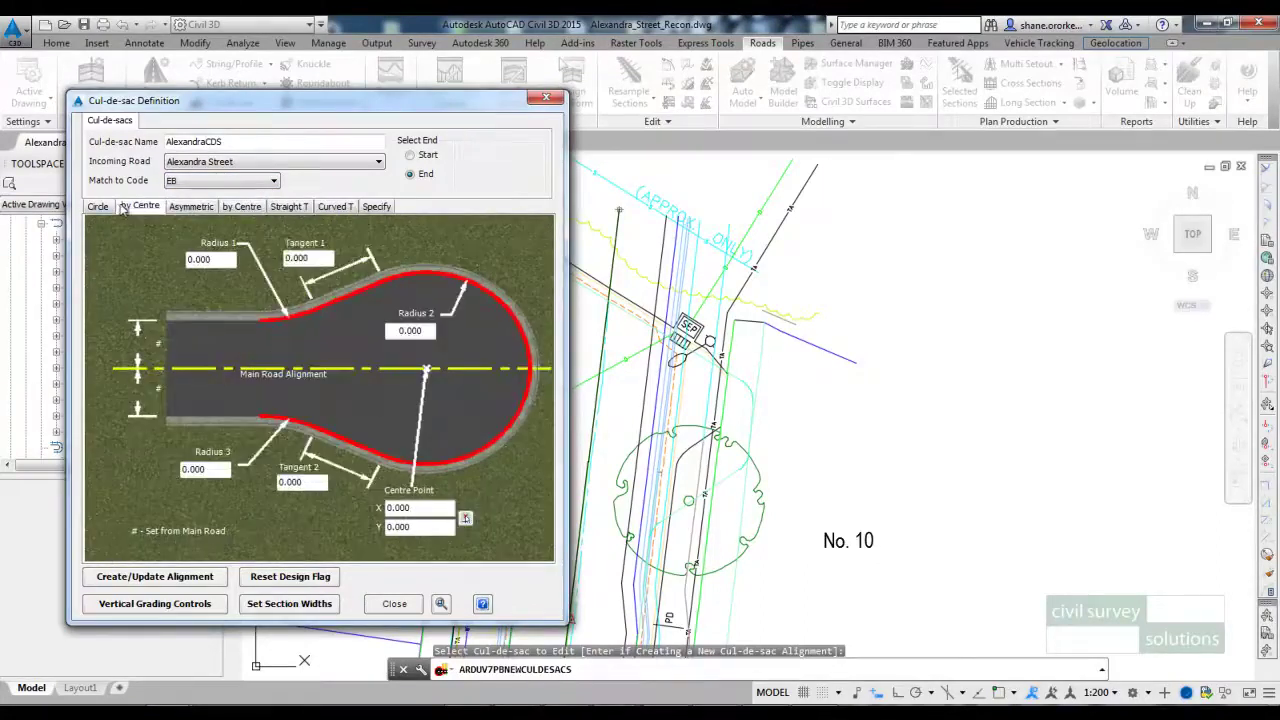
Use the NewCuldesac alignment and pick the bowl centre at 328228.971, 5809061.264.
{"action": "left_click", "coordinate": [374, 206]}
{"action": "left_click", "coordinate": [390, 235]}
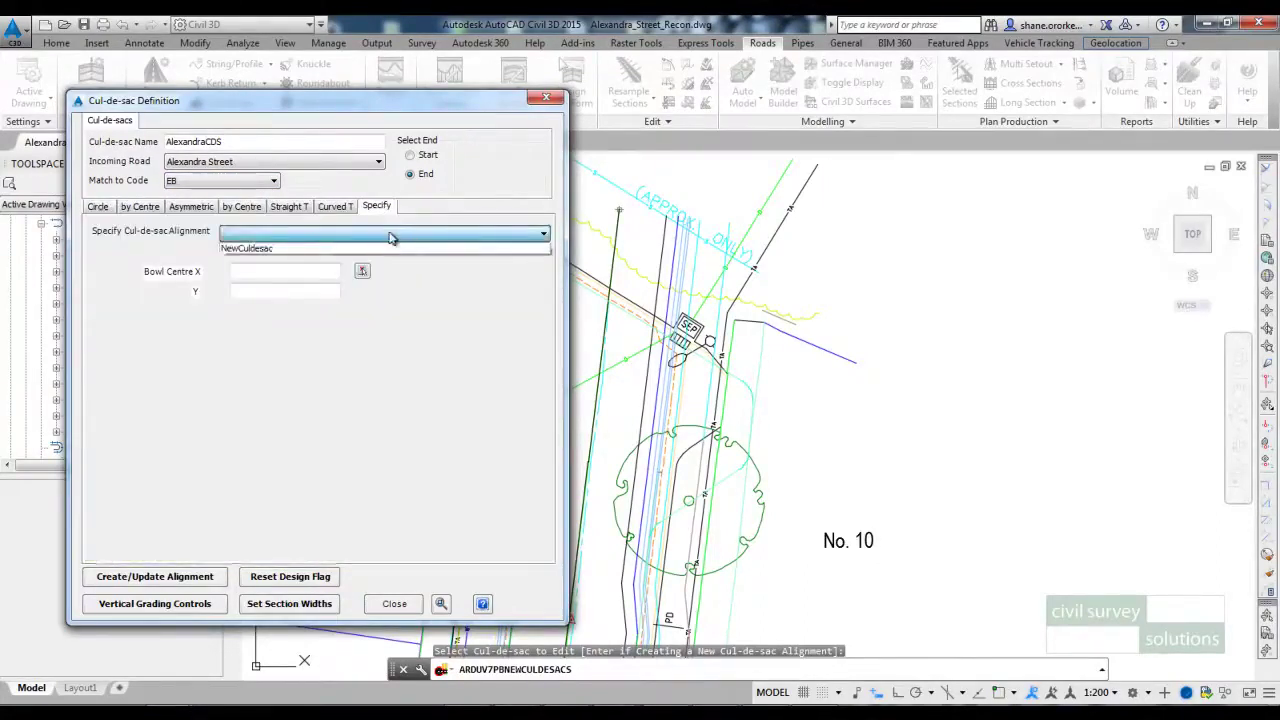
{"action": "left_click", "coordinate": [366, 248]}
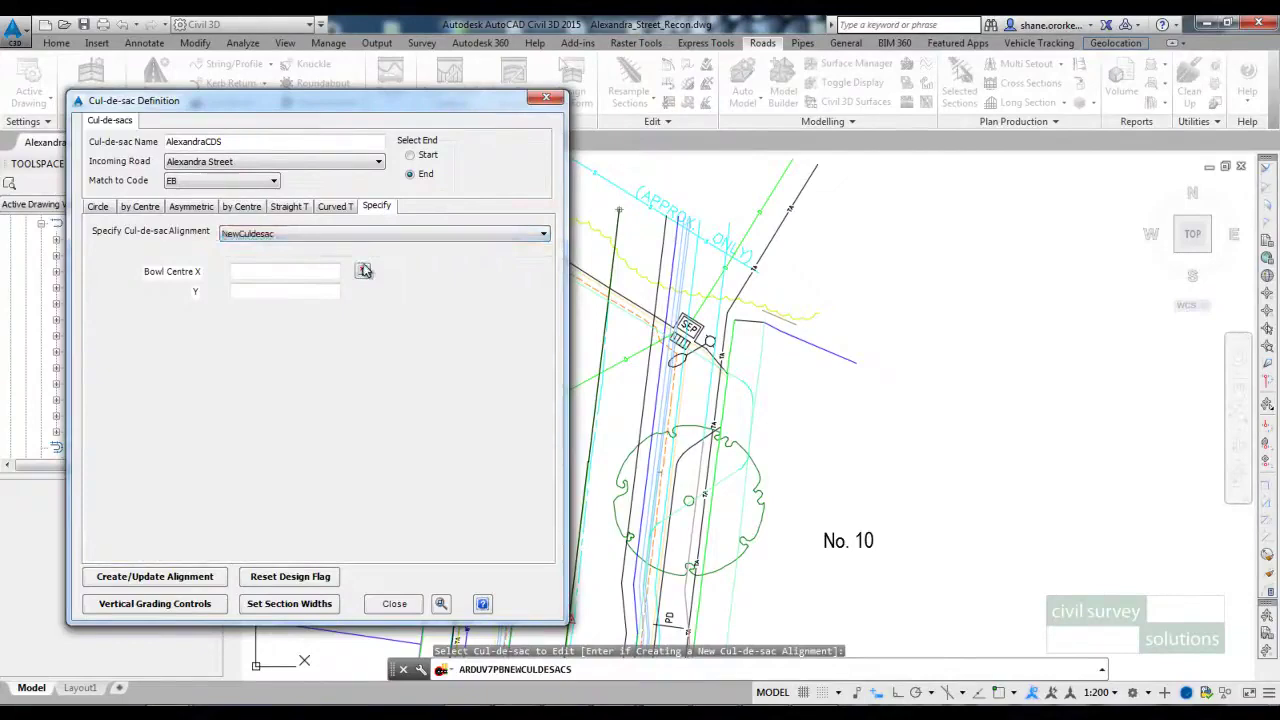
{"action": "left_click", "coordinate": [363, 273]}
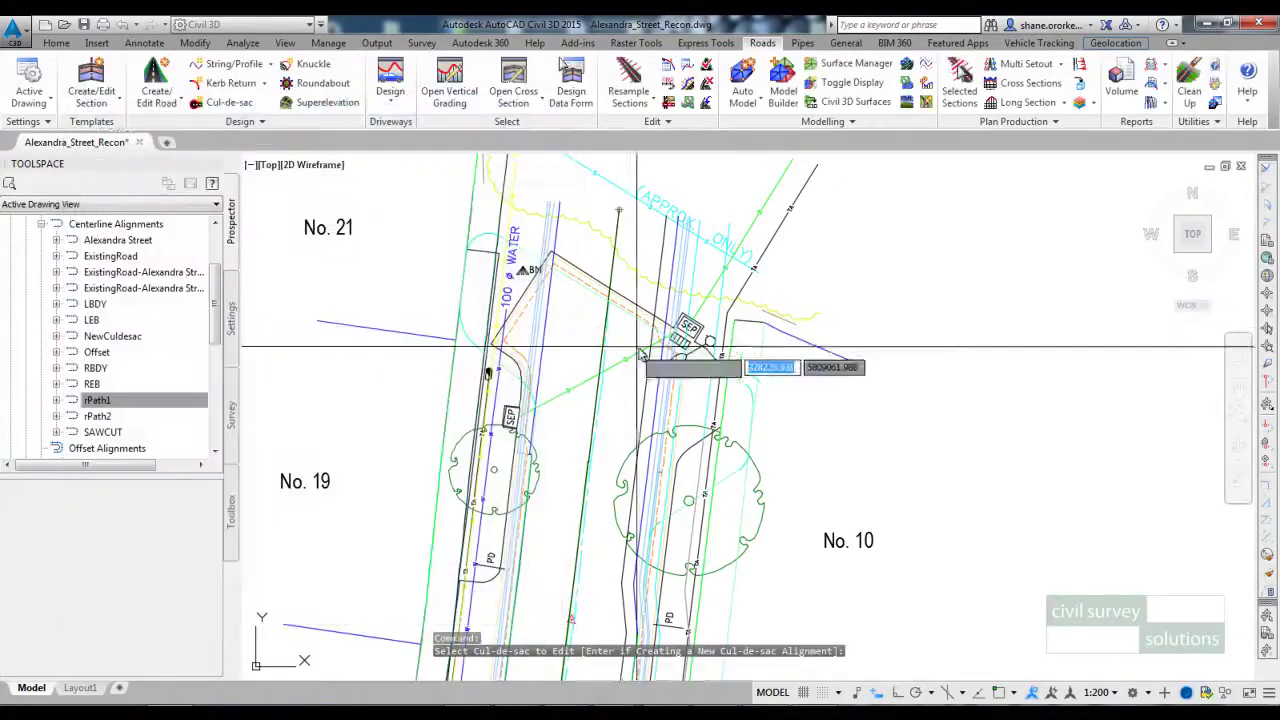
{"action": "left_click", "coordinate": [600, 362]}
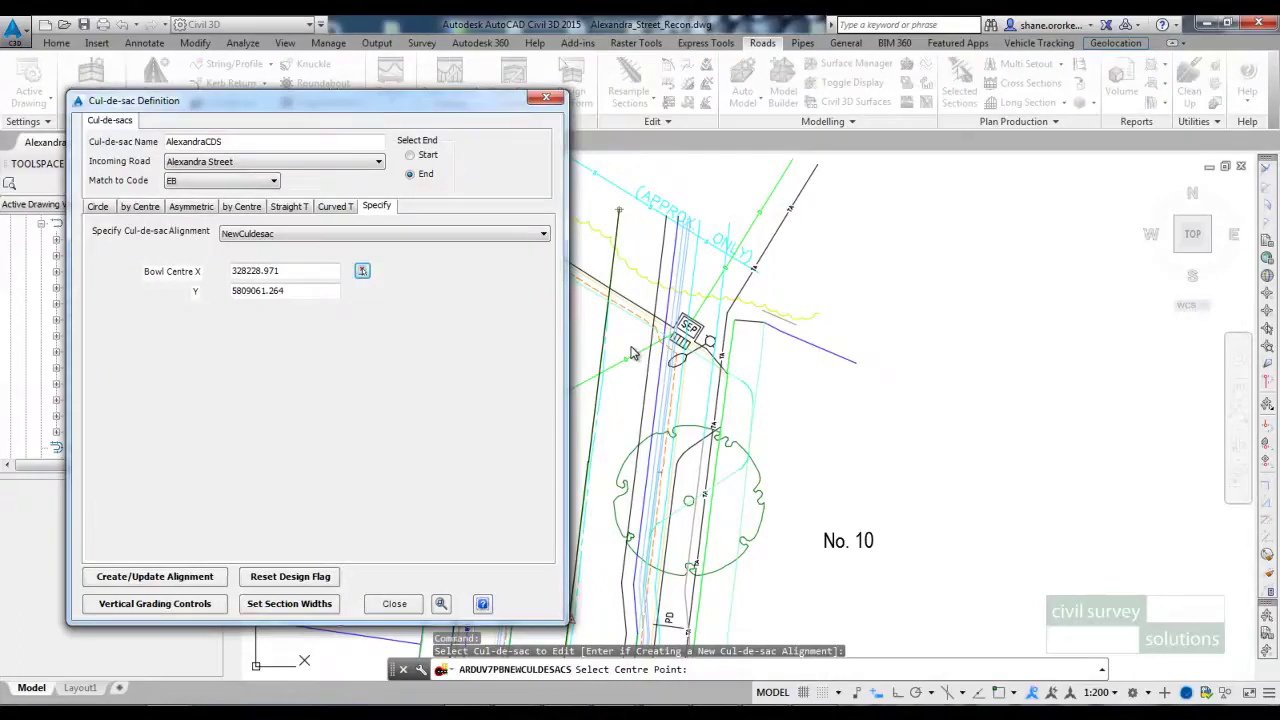
Set the vertical grading Cul-de-sac Template to Auto and close the definition form.
{"action": "left_click", "coordinate": [172, 610]}
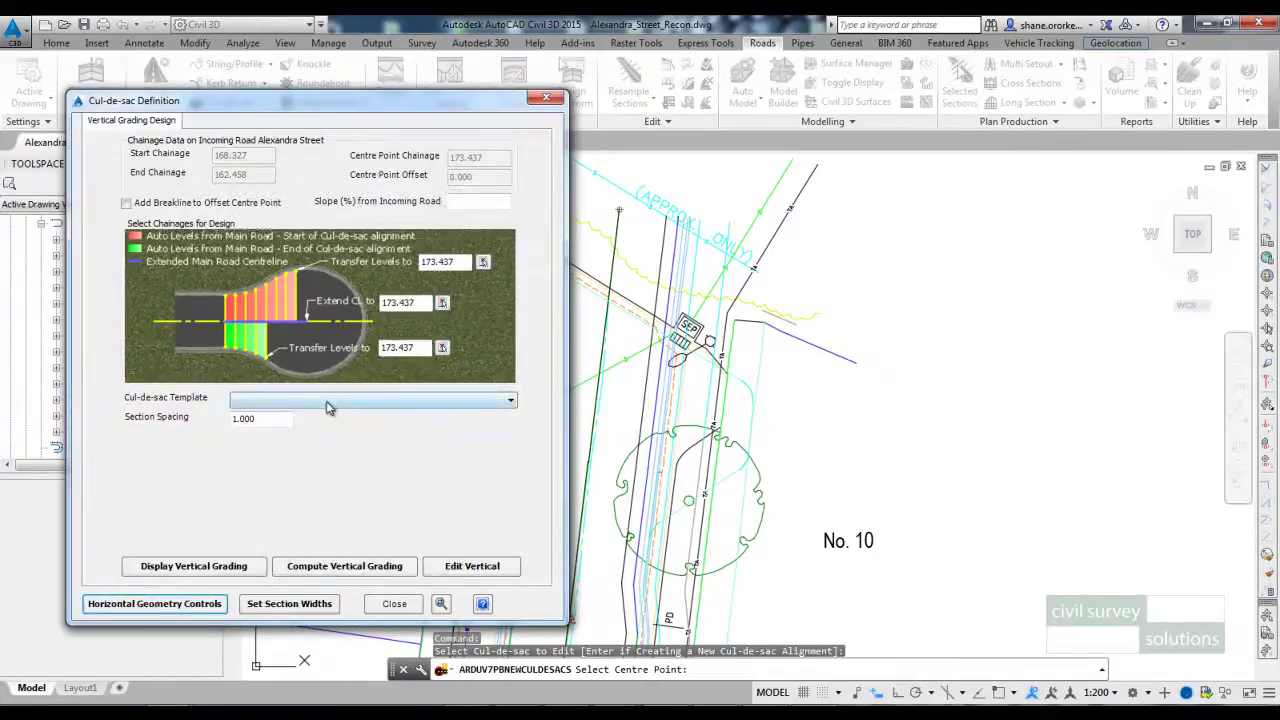
{"action": "left_click", "coordinate": [330, 405]}
{"action": "left_click", "coordinate": [258, 563]}
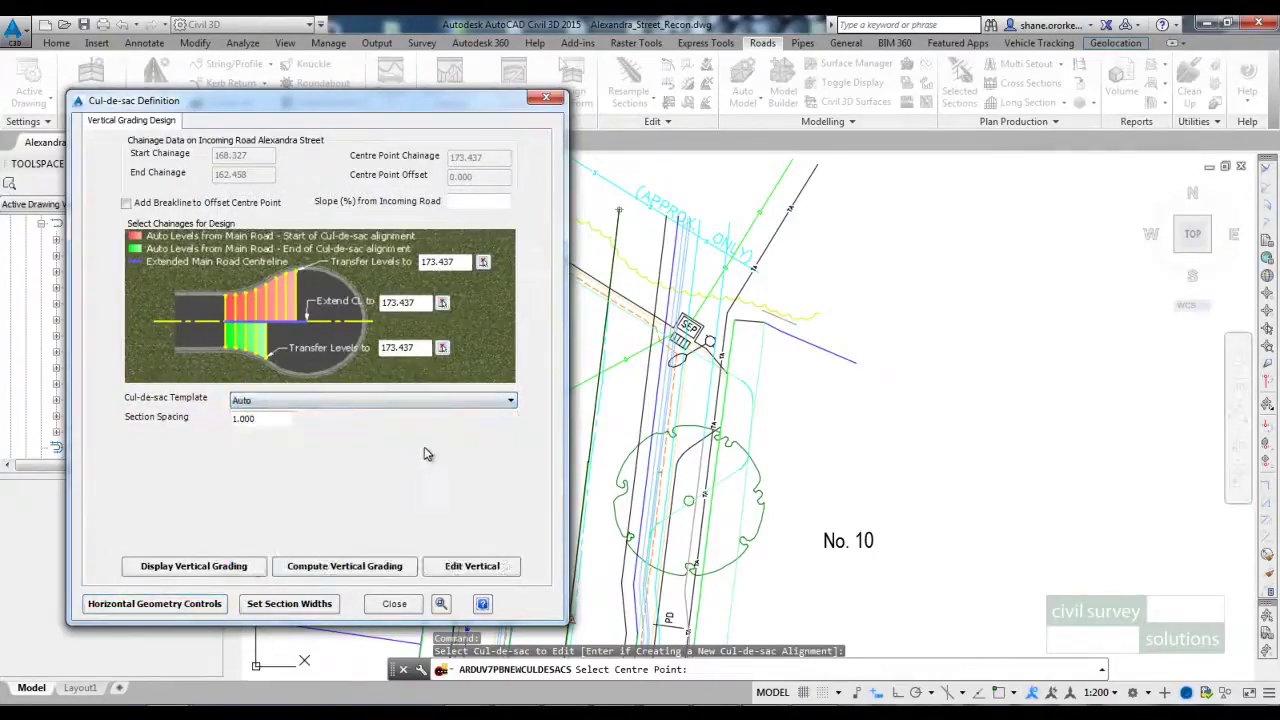
{"action": "left_click_drag", "start_coordinate": [335, 107], "coordinate": [1057, 136]}
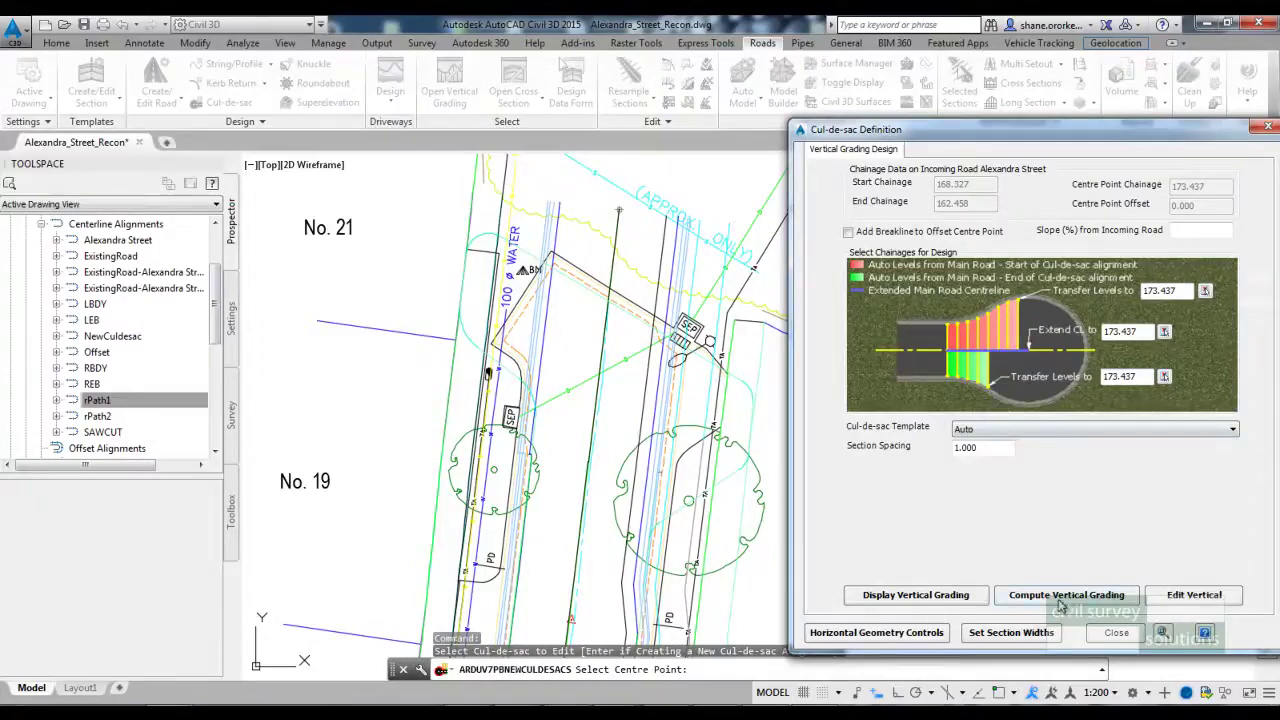
{"action": "left_click", "coordinate": [1117, 633]}
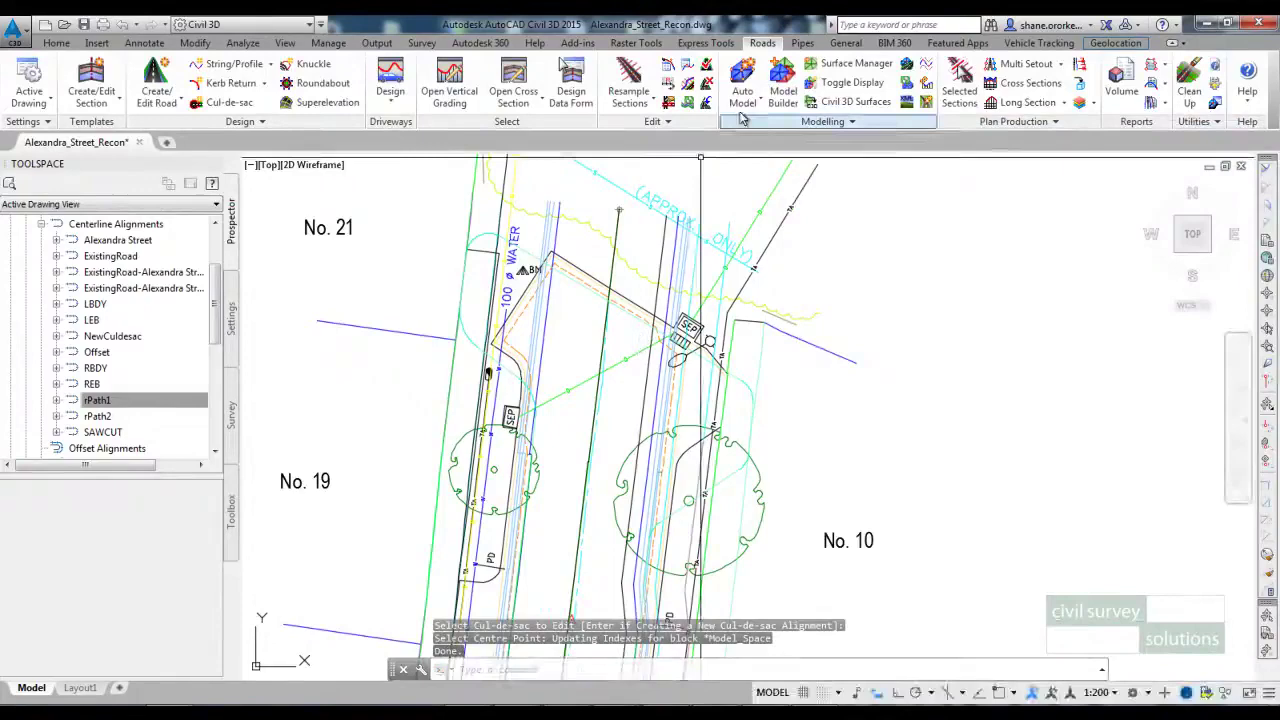
Auto-model the road around the new cul-de-sac.
{"action": "left_click", "coordinate": [742, 80]}
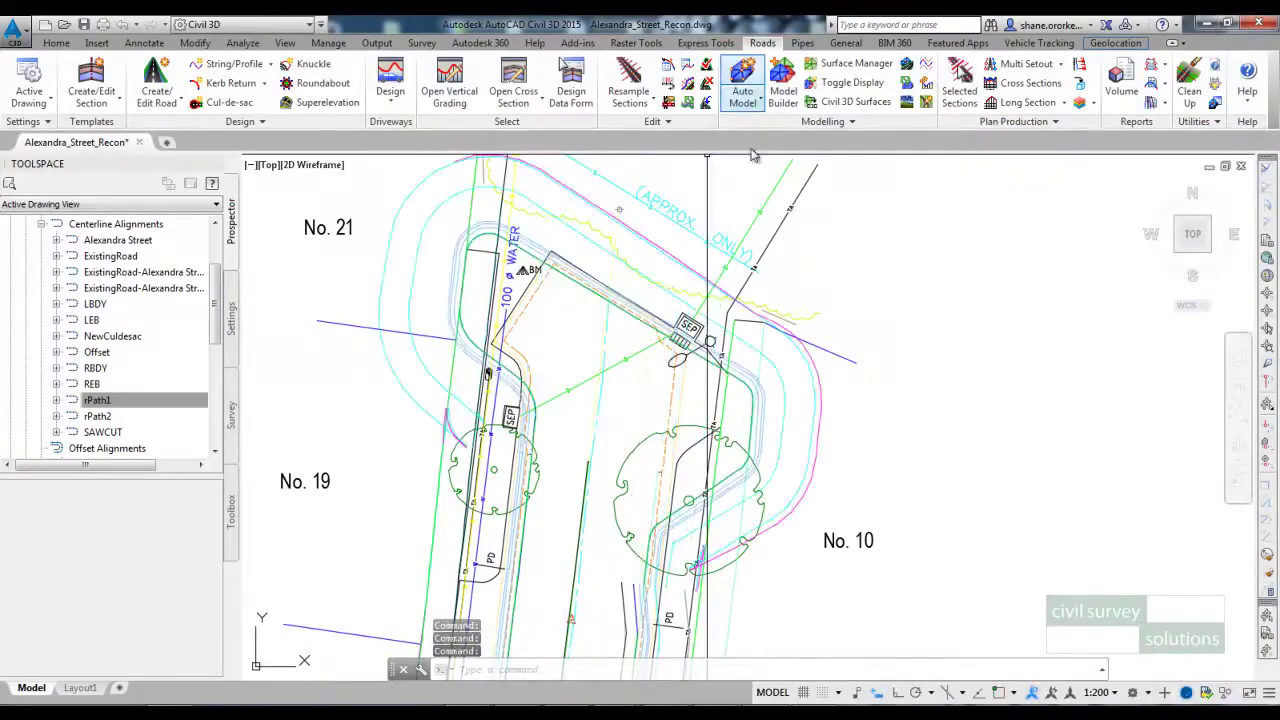
{"action": "scroll", "coordinate": [836, 340], "scroll_direction": "down", "scroll_amount": 2}
{"action": "middle_click_drag", "start_coordinate": [836, 340], "coordinate": [903, 385]}
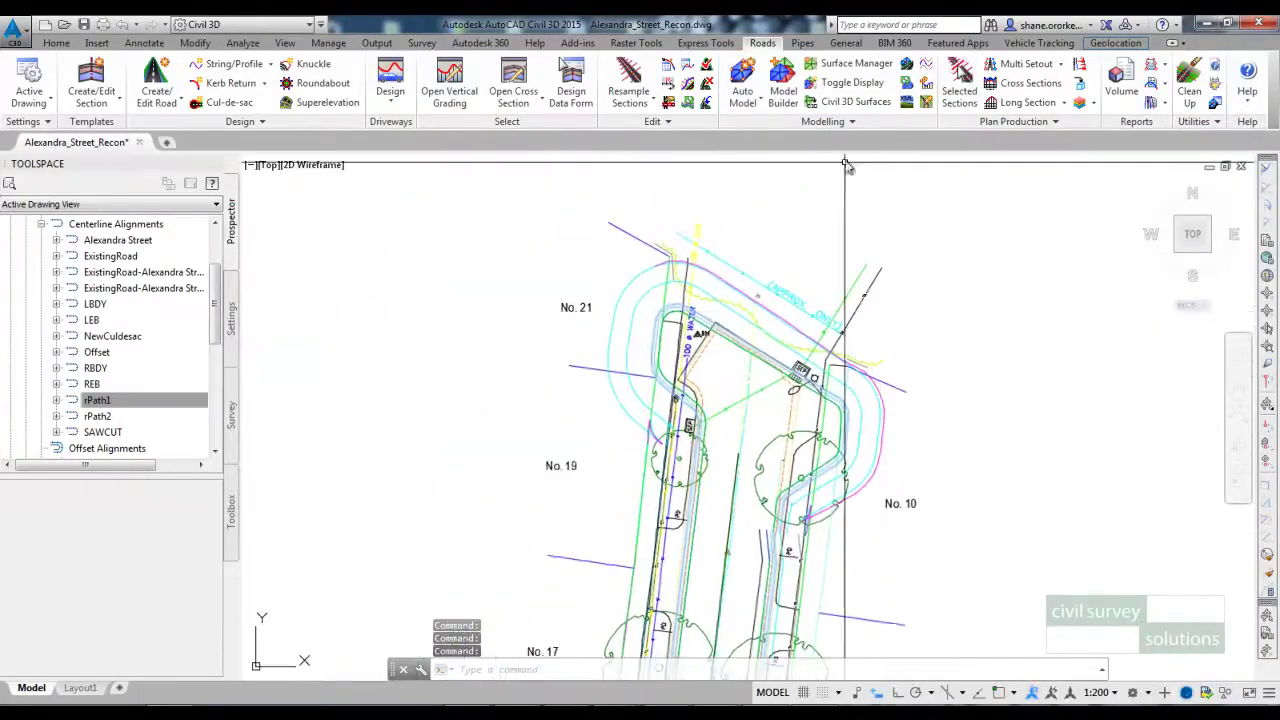
Turn on the mesh display for the TotalModel surface.
{"action": "left_click", "coordinate": [845, 82]}
{"action": "left_click", "coordinate": [388, 271]}
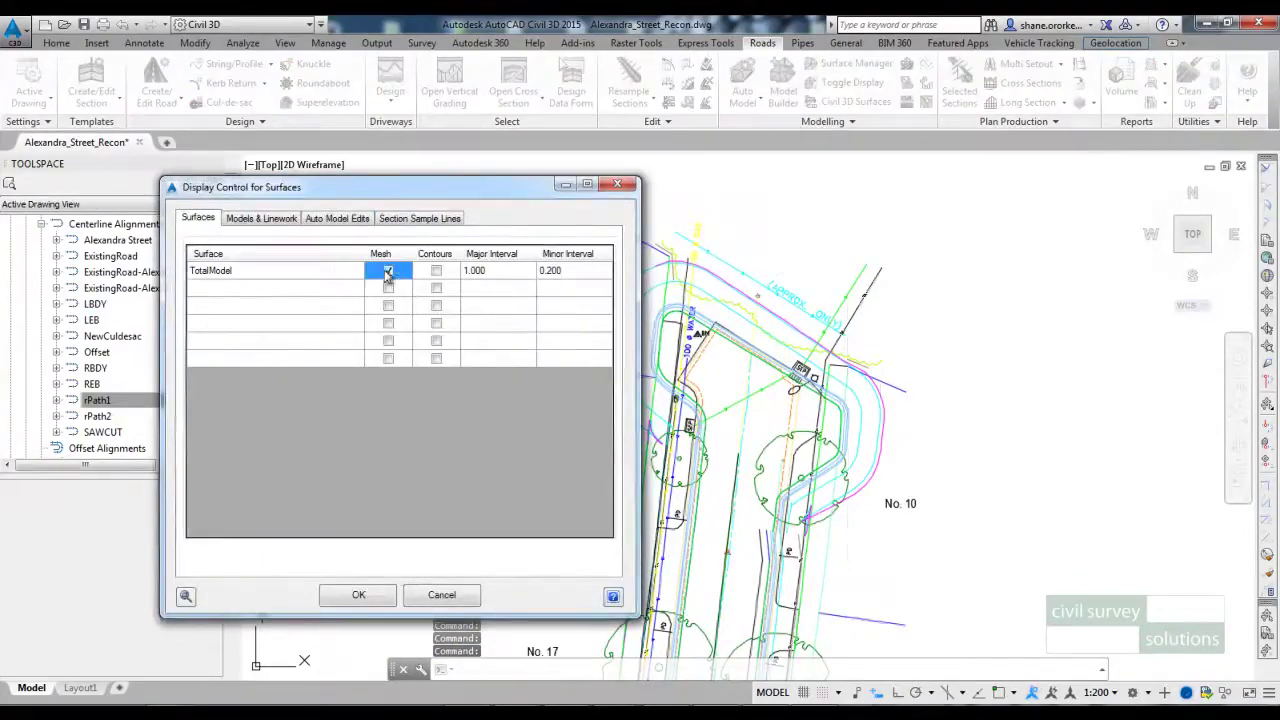
{"action": "left_click", "coordinate": [358, 594]}
{"action": "scroll", "coordinate": [984, 500], "scroll_direction": "up", "scroll_amount": 2}
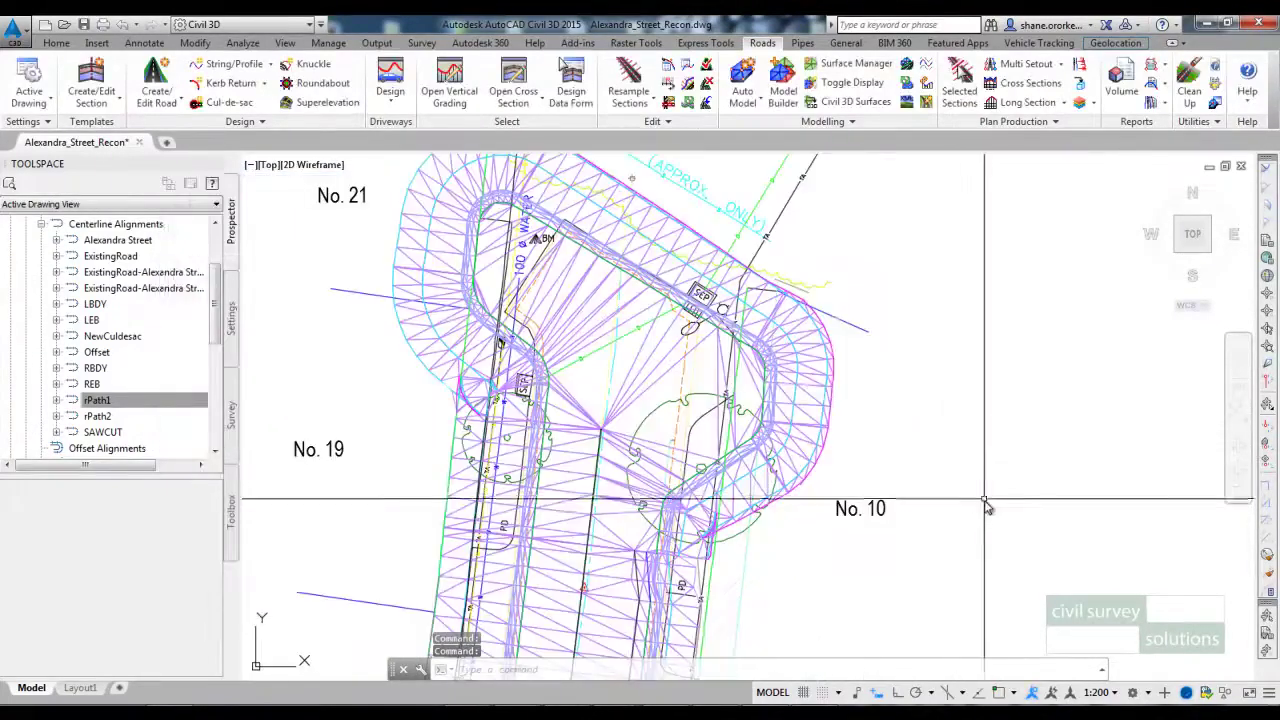
{"action": "mouse_move", "coordinate": [914, 429]}
{"action": "middle_mouse_down"}
{"action": "mouse_move", "coordinate": [1072, 485]}
{"action": "mouse_move", "coordinate": [978, 467]}
{"action": "middle_mouse_up"}
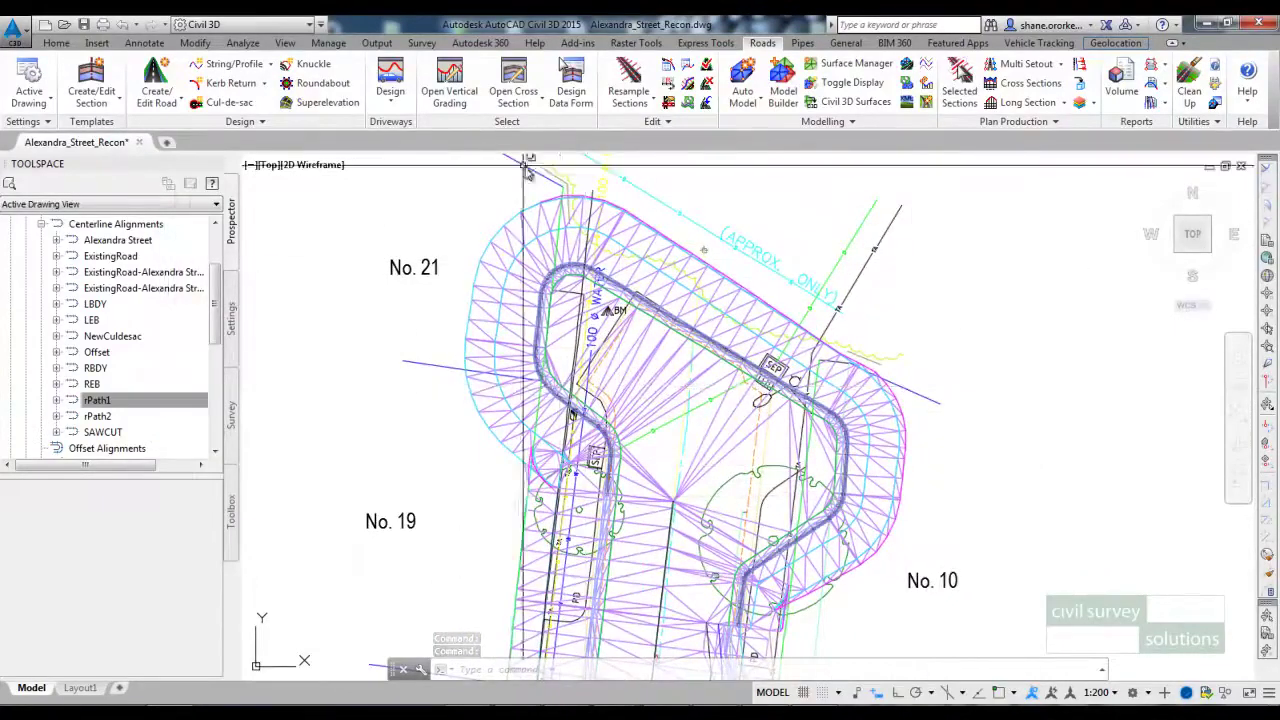
Add a Delete All Sections Outside Selected Codes variation to NewCuldesac's design data.
{"action": "left_click", "coordinate": [571, 85]}
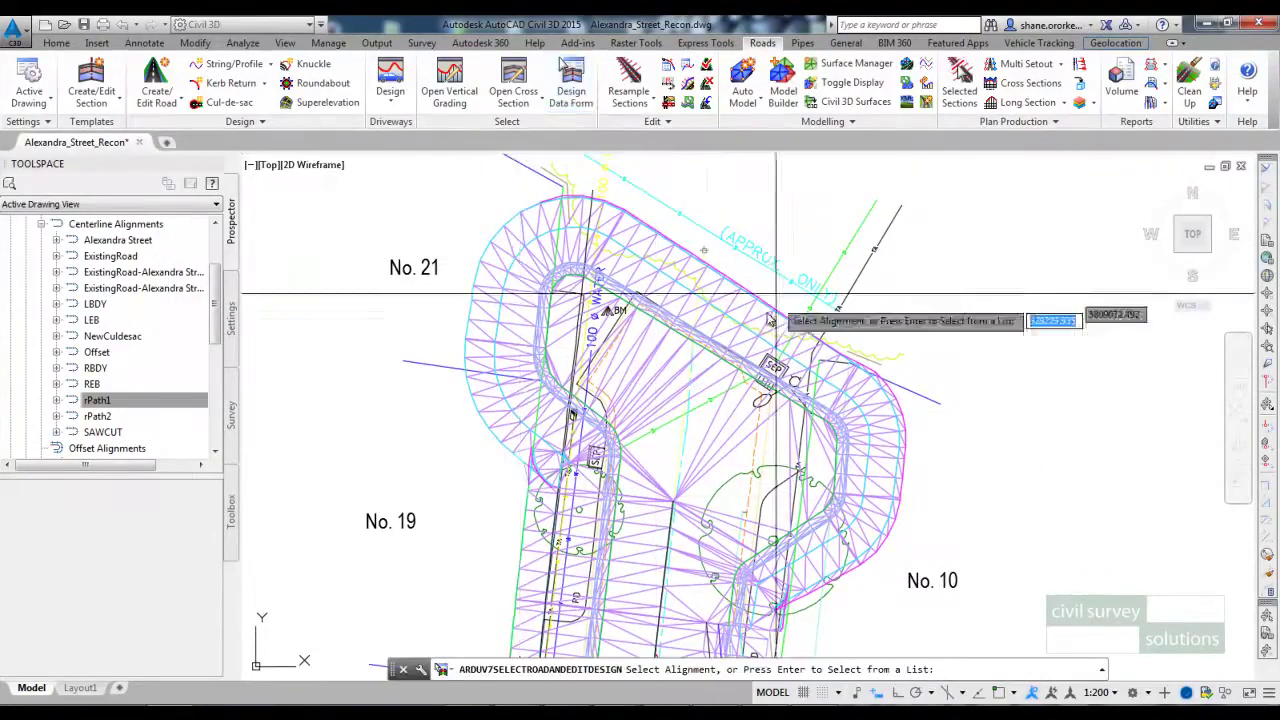
{"action": "left_click", "coordinate": [665, 324]}
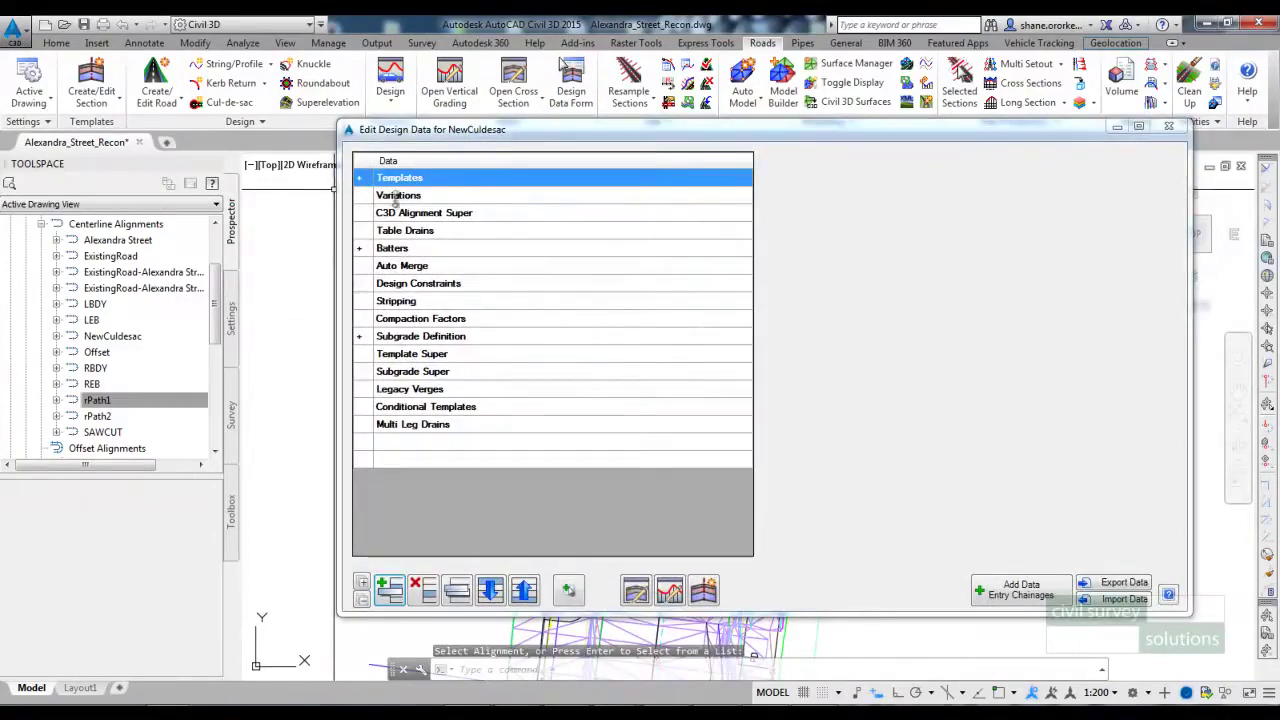
{"action": "left_click", "coordinate": [410, 197]}
{"action": "left_click", "coordinate": [390, 592]}
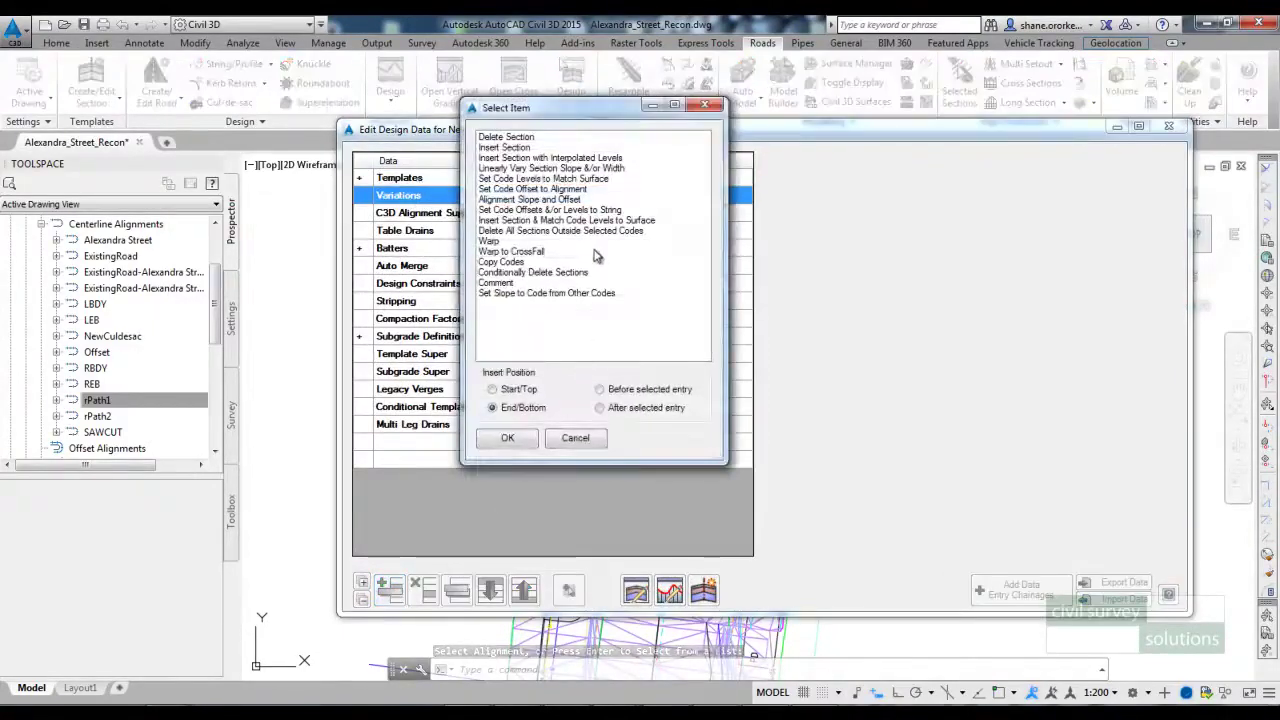
{"action": "left_click", "coordinate": [586, 231]}
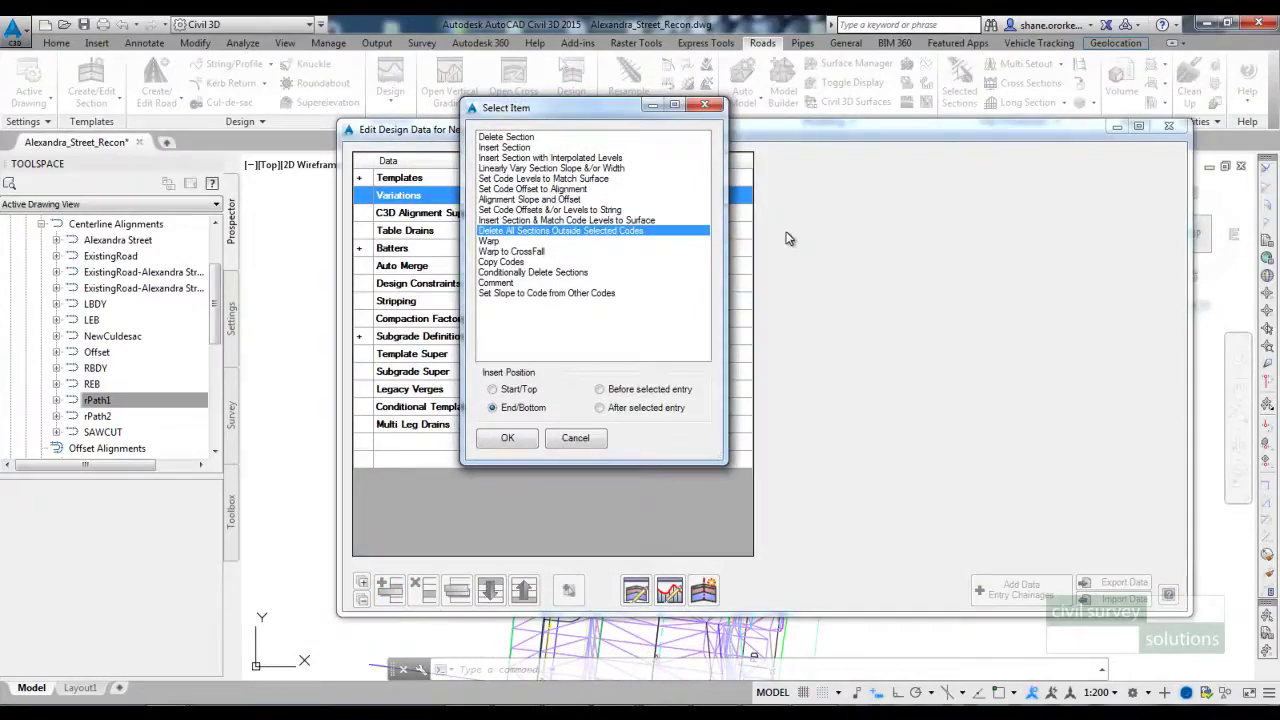
{"action": "left_click", "coordinate": [507, 439]}
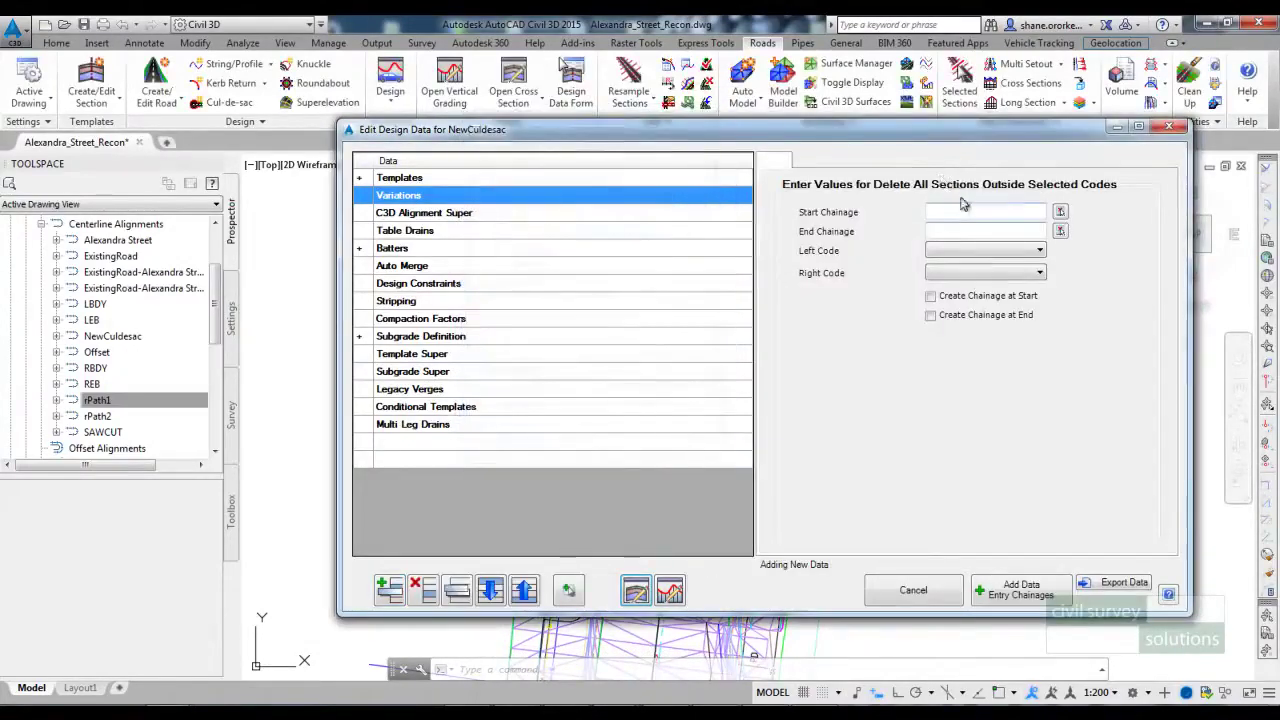
Apply the variation from chainage 0 to 10000 with left code LBK, then close.
{"action": "type", "text": "0000"}
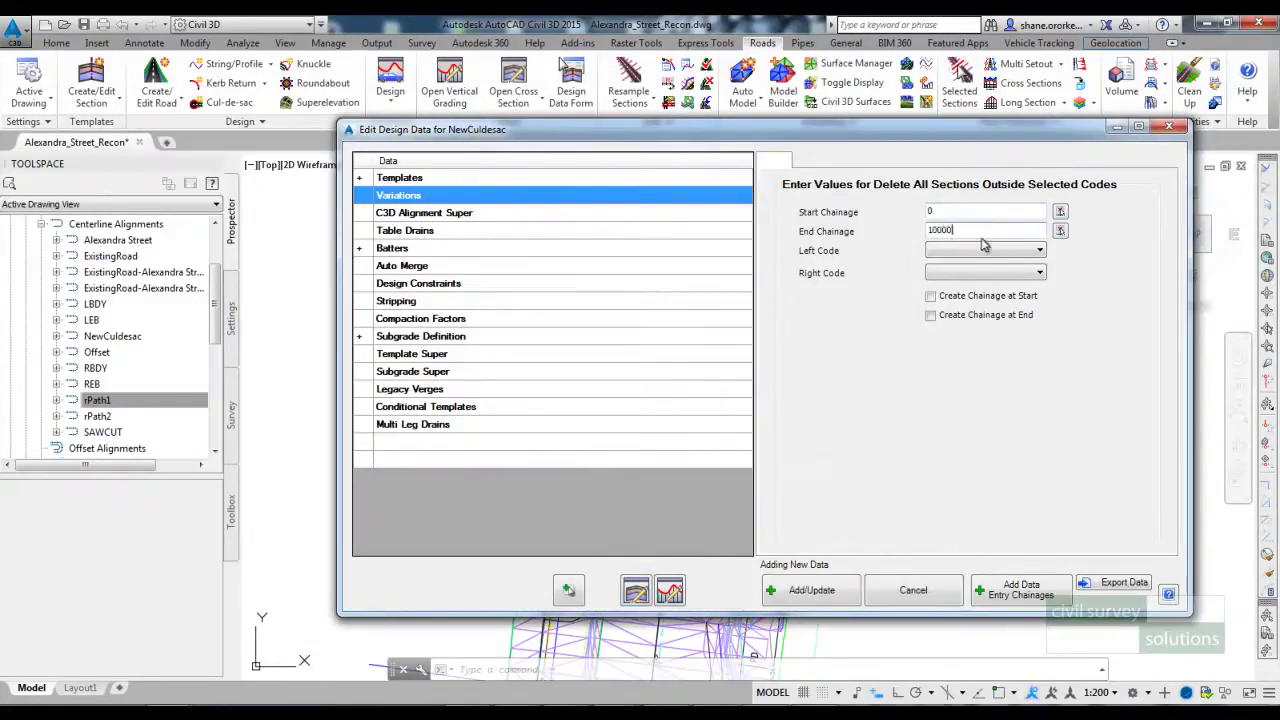
{"action": "left_click", "coordinate": [980, 250]}
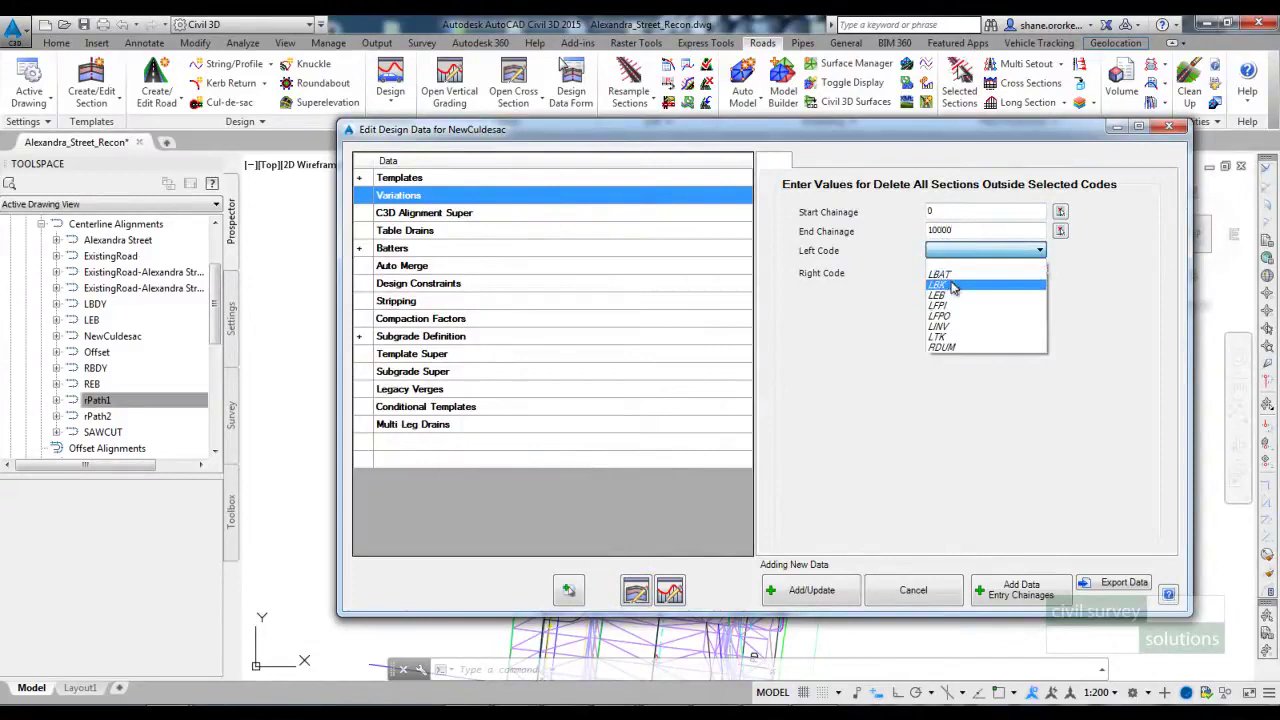
{"action": "left_click", "coordinate": [953, 286]}
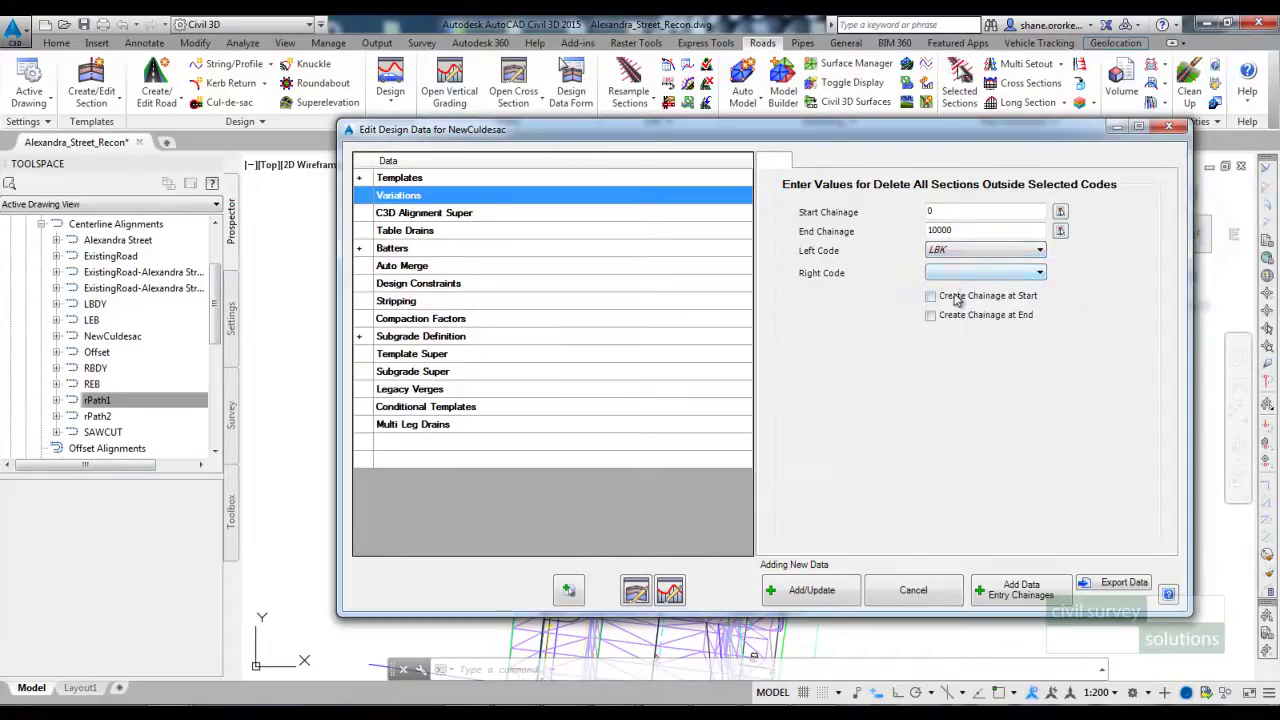
{"action": "left_click", "coordinate": [808, 590]}
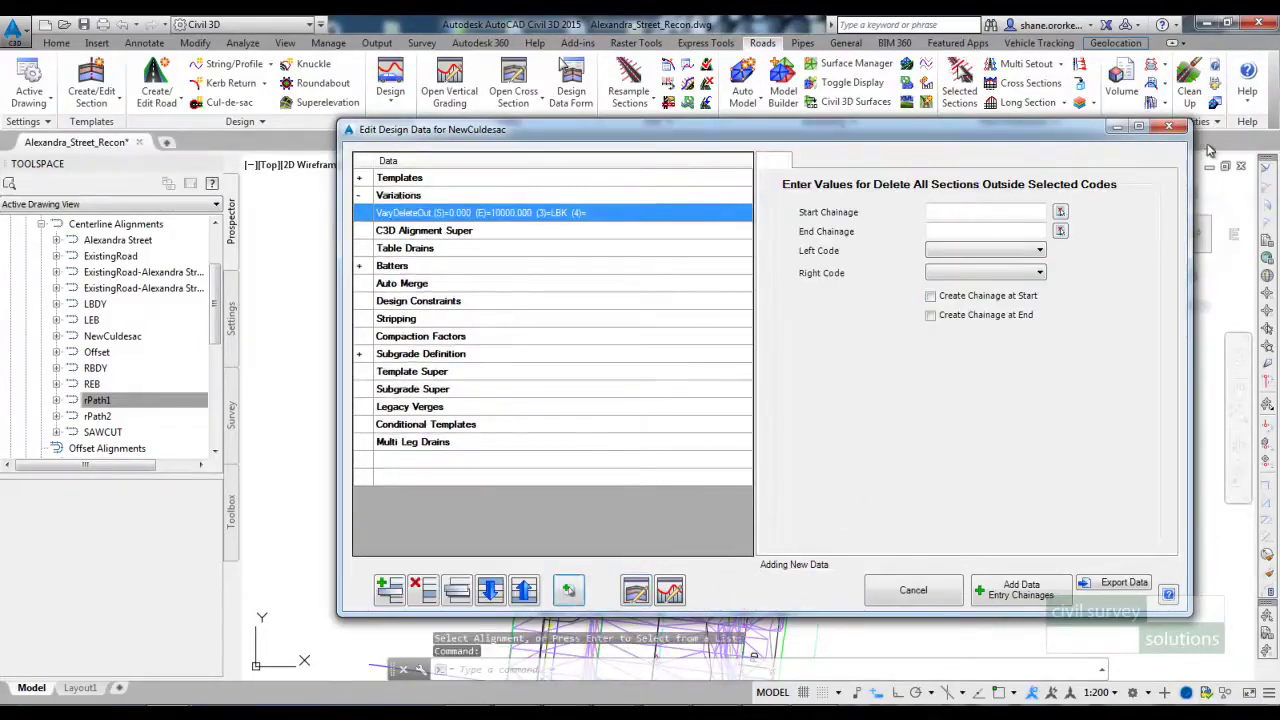
{"action": "left_click", "coordinate": [1168, 126]}
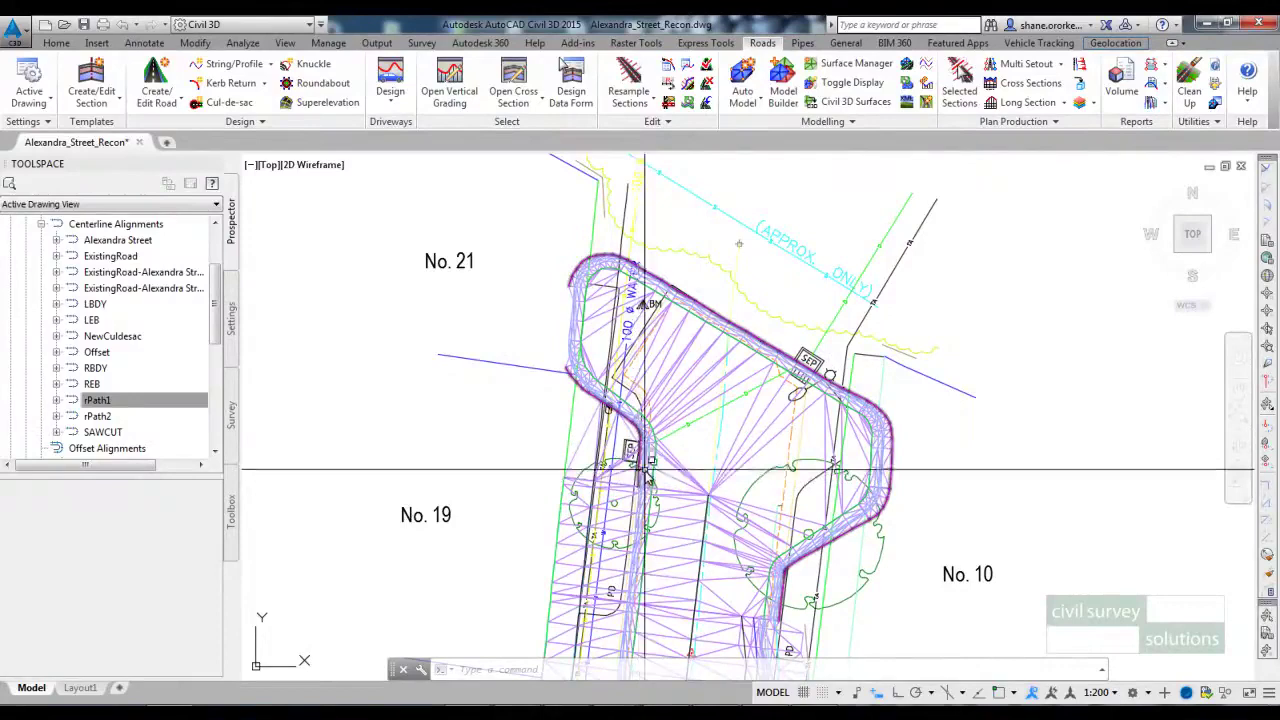
{"action": "middle_click_drag", "start_coordinate": [711, 432], "coordinate": [655, 398]}
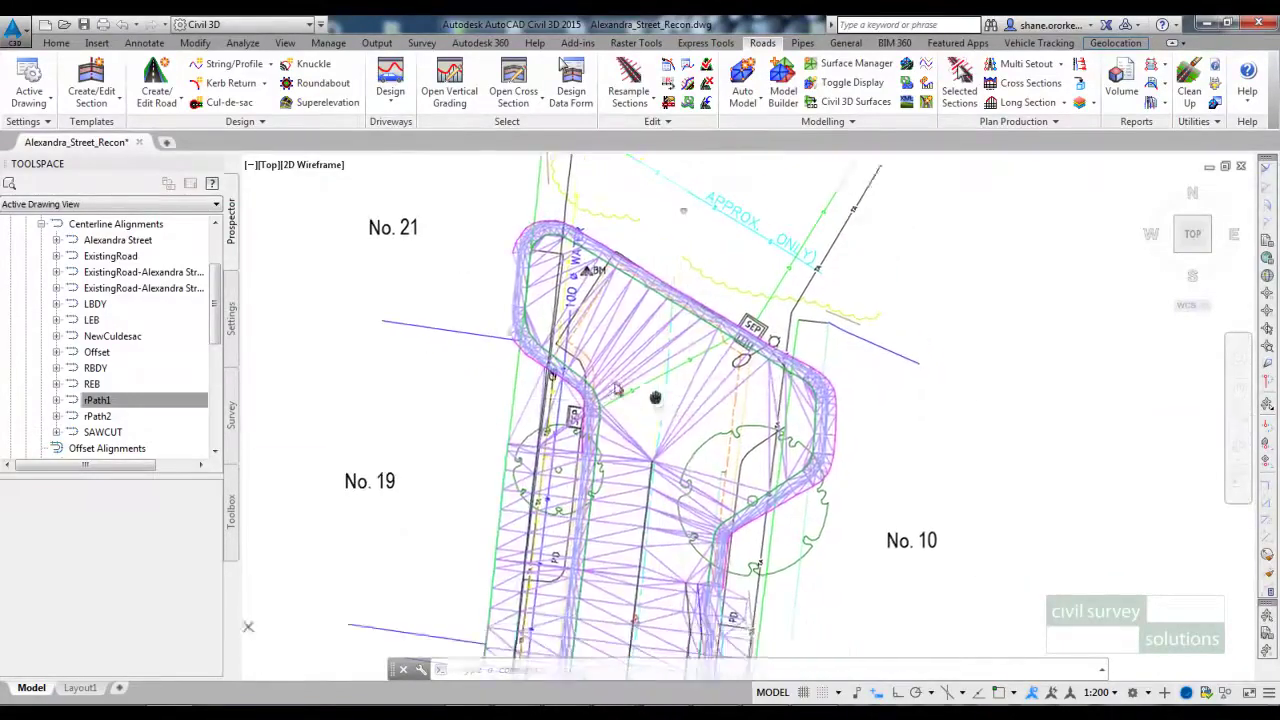
{"action": "scroll", "coordinate": [655, 398], "scroll_direction": "up", "scroll_amount": 2}
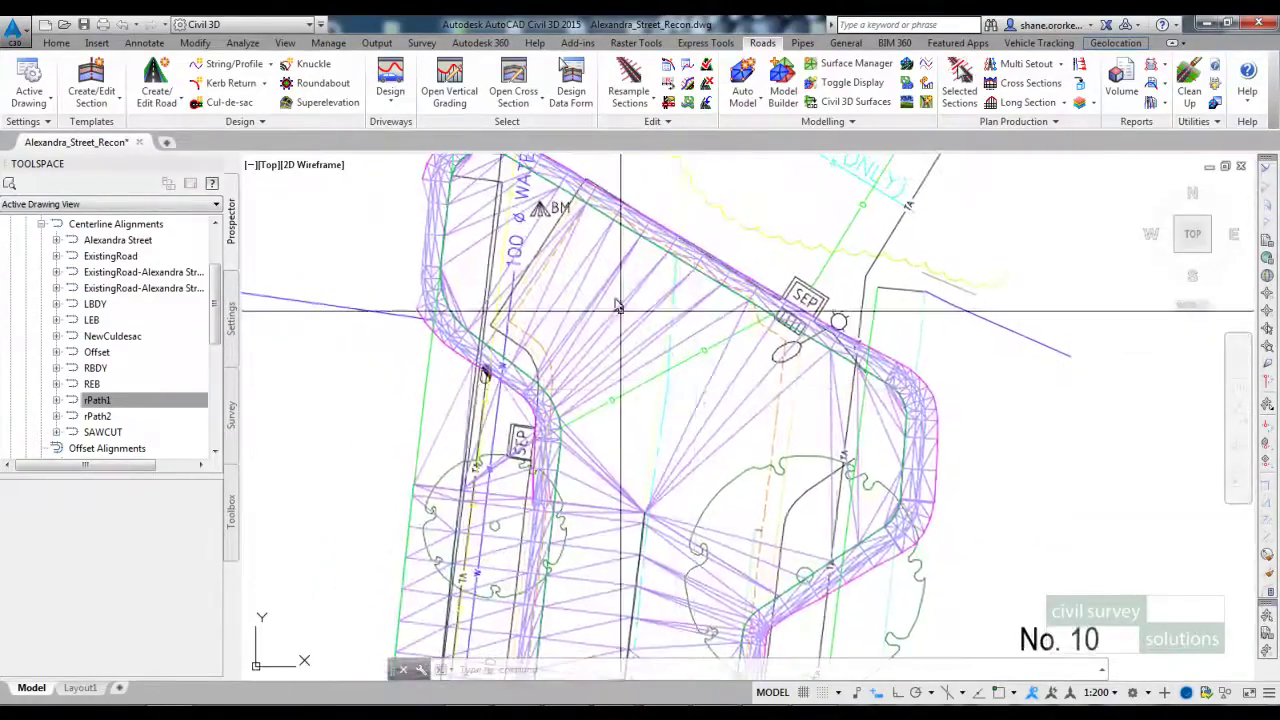
{"action": "left_click", "coordinate": [513, 90]}
{"action": "left_click", "coordinate": [688, 272]}
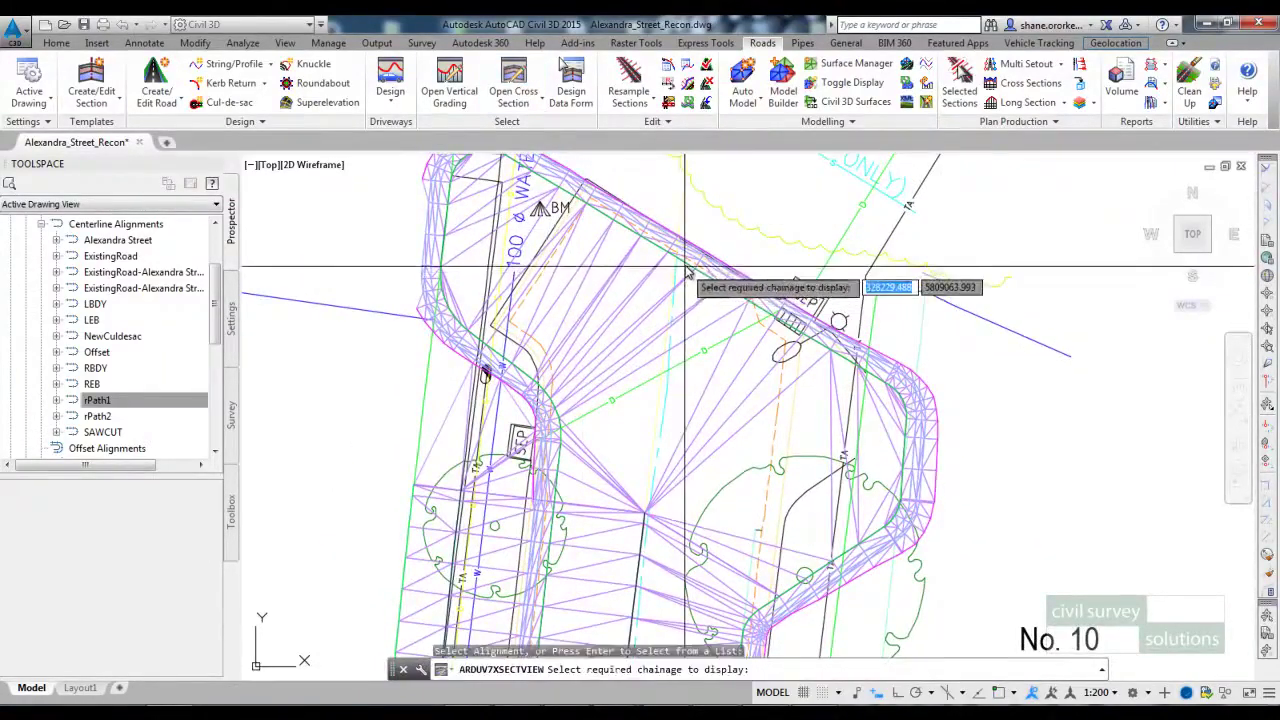
{"action": "left_click", "coordinate": [688, 272]}
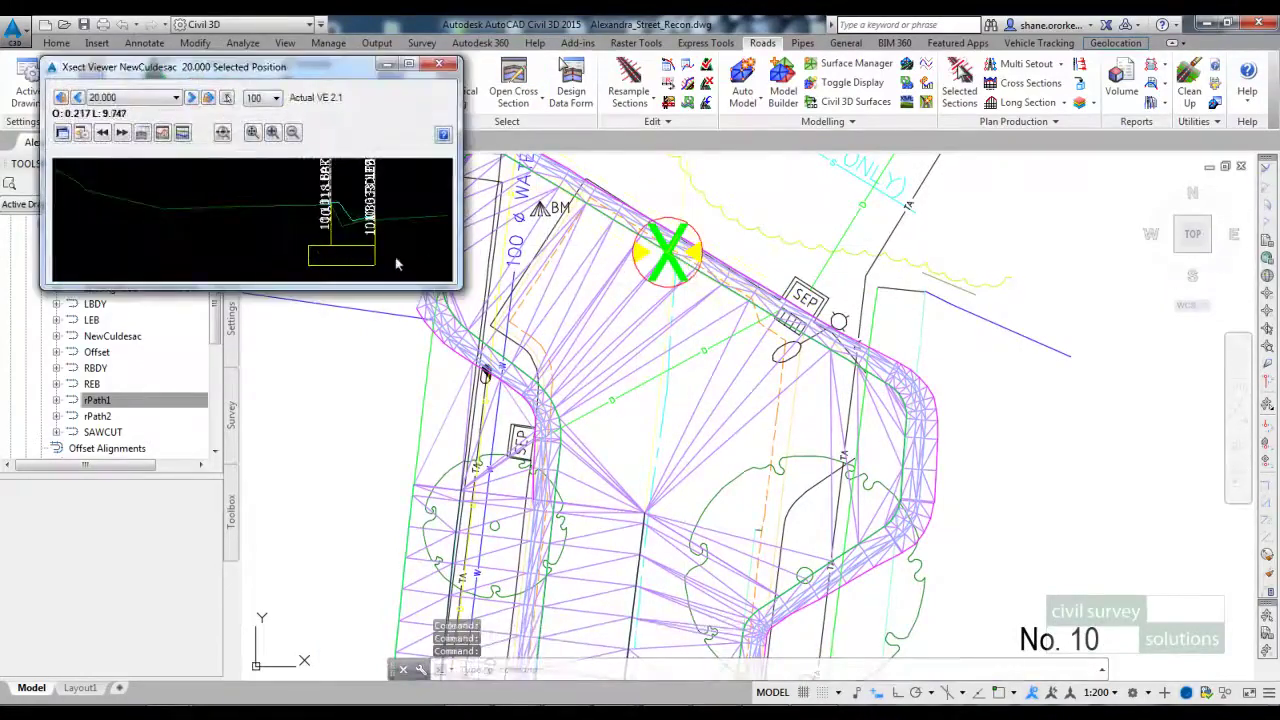
{"action": "left_click_drag", "start_coordinate": [463, 290], "coordinate": [490, 306]}
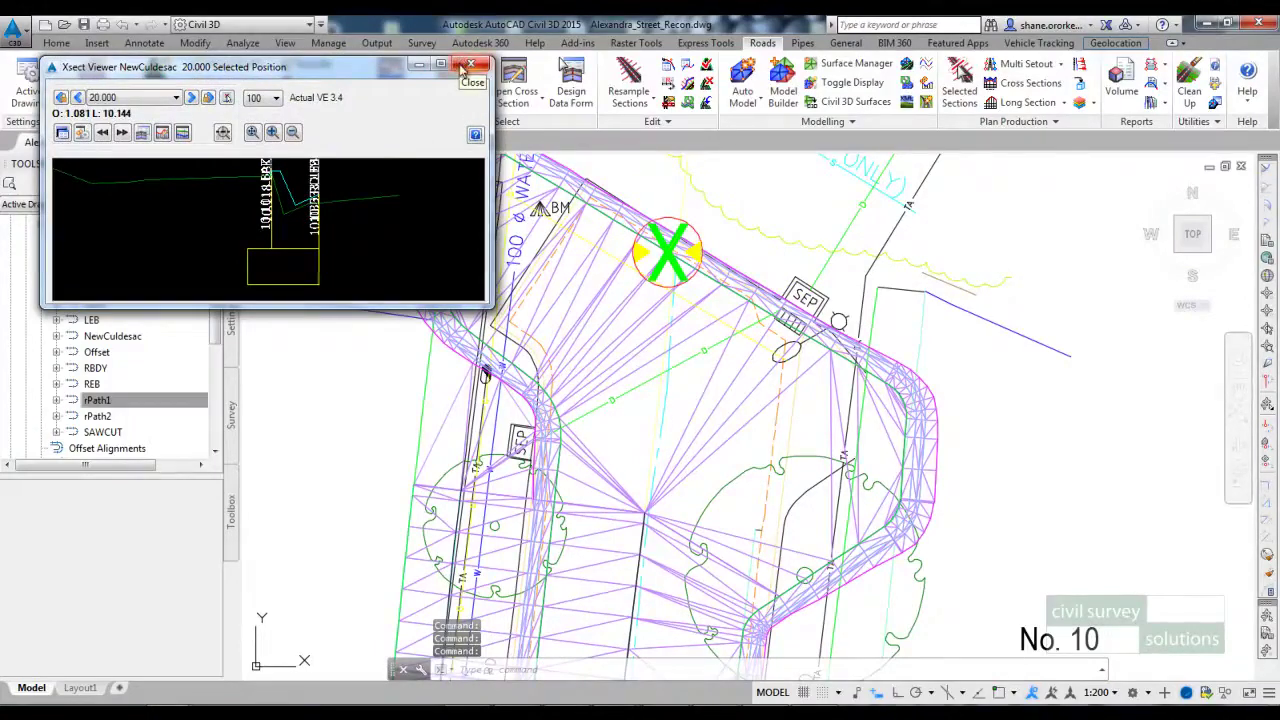
{"action": "left_click", "coordinate": [469, 65]}
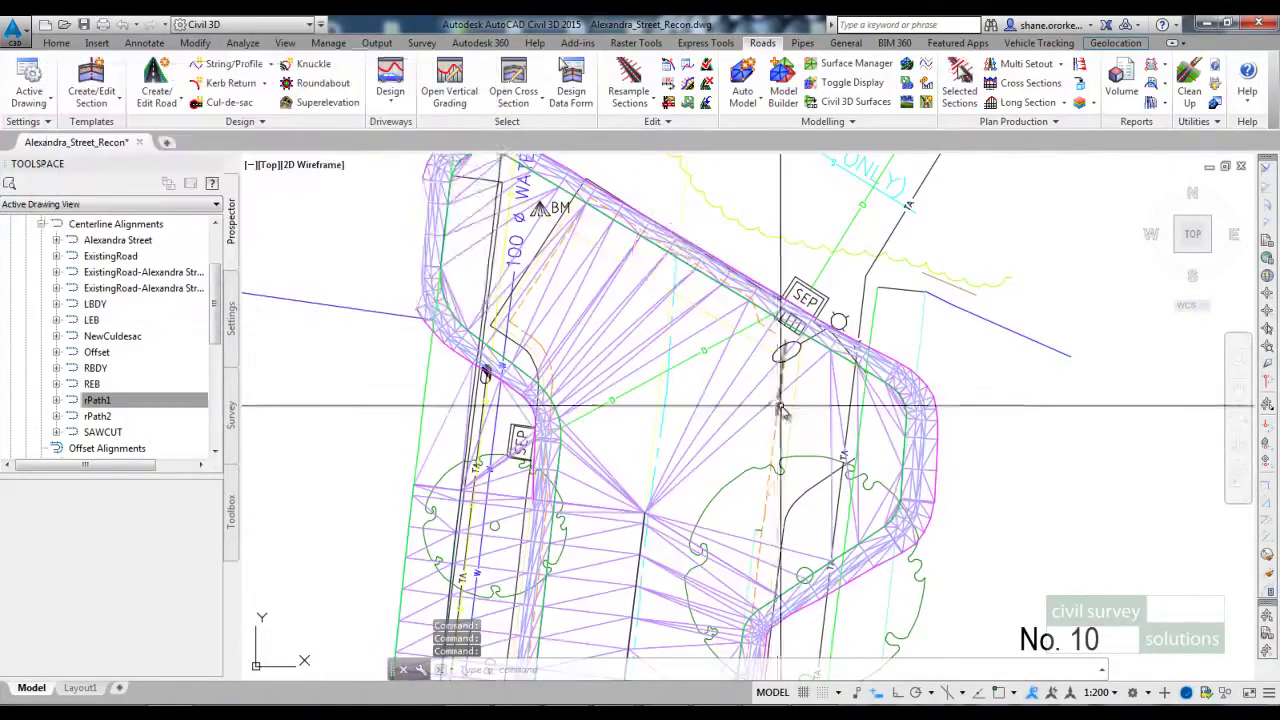
Draw a three-point crown polyline across the cul-de-sac.
{"action": "key", "text": "Return"}
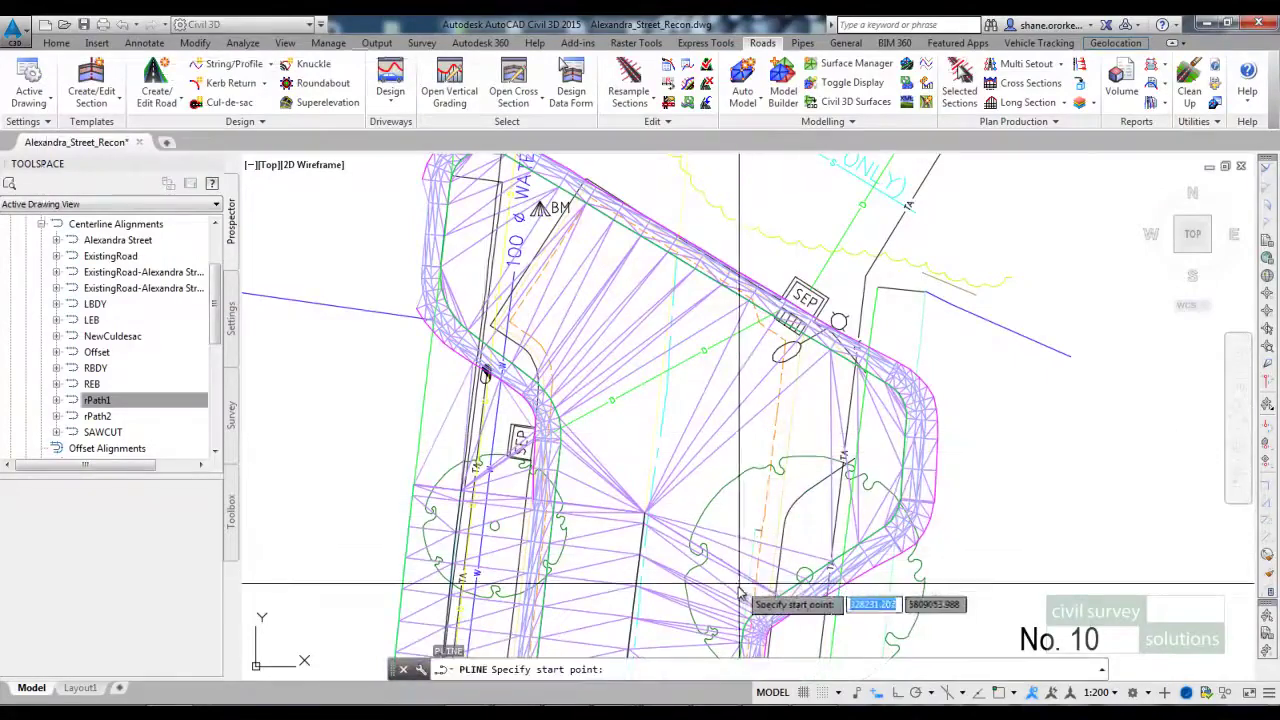
{"action": "left_click", "coordinate": [745, 533]}
{"action": "left_click", "coordinate": [660, 305]}
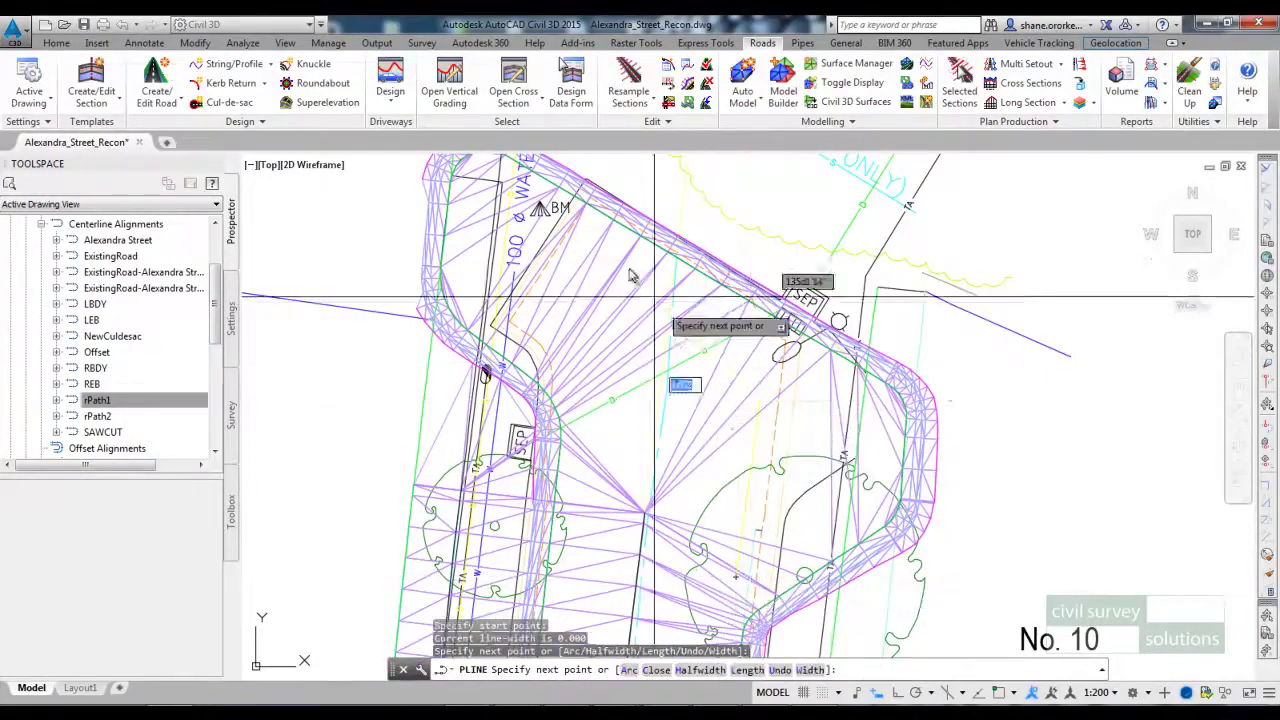
{"action": "left_click", "coordinate": [545, 242]}
{"action": "key", "text": "Escape"}
Create alignment CDSCrown from the crown polyline without adding curves between tangents.
{"action": "left_click", "coordinate": [58, 43]}
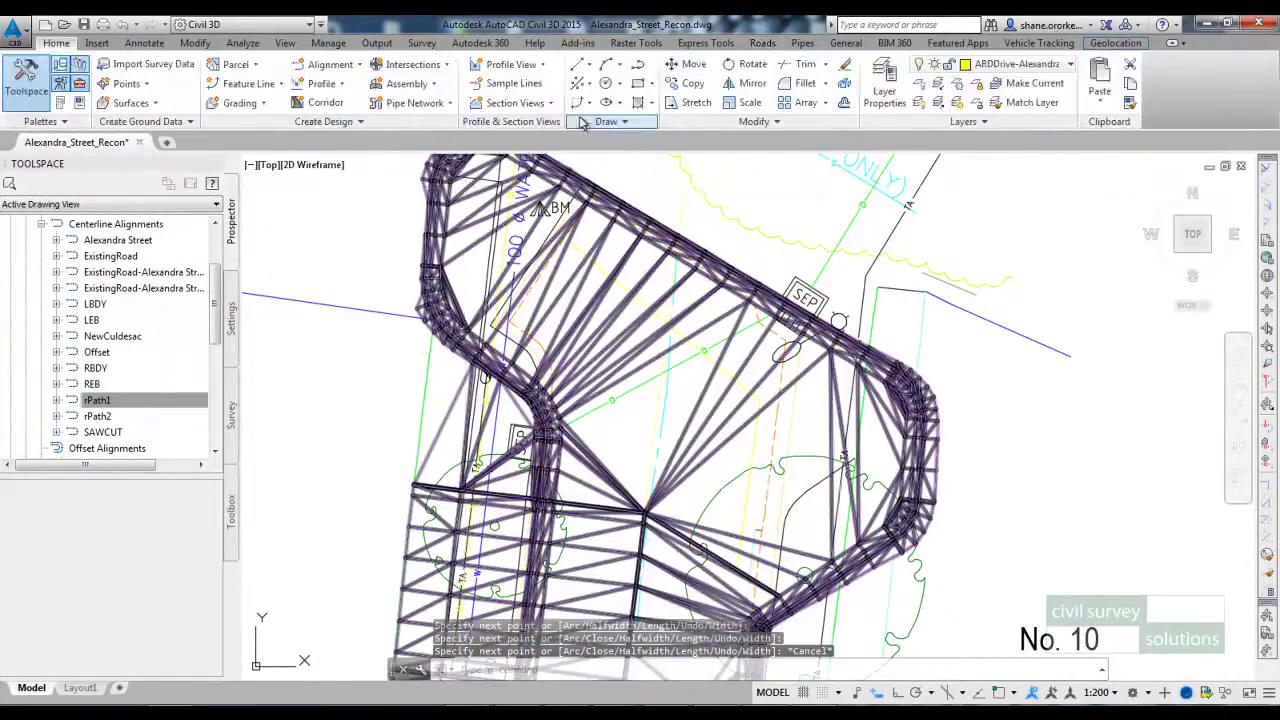
{"action": "left_click", "coordinate": [347, 66]}
{"action": "left_click", "coordinate": [372, 154]}
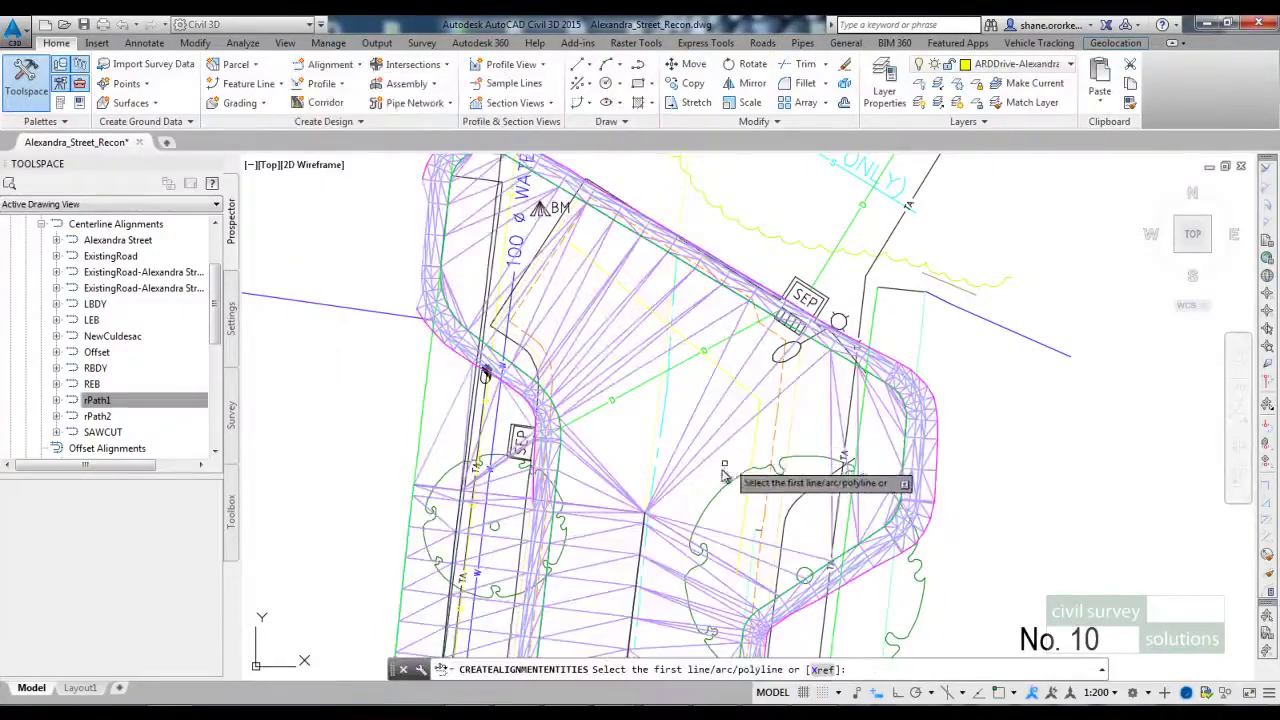
{"action": "left_click", "coordinate": [748, 492]}
{"action": "key", "text": "Return"}
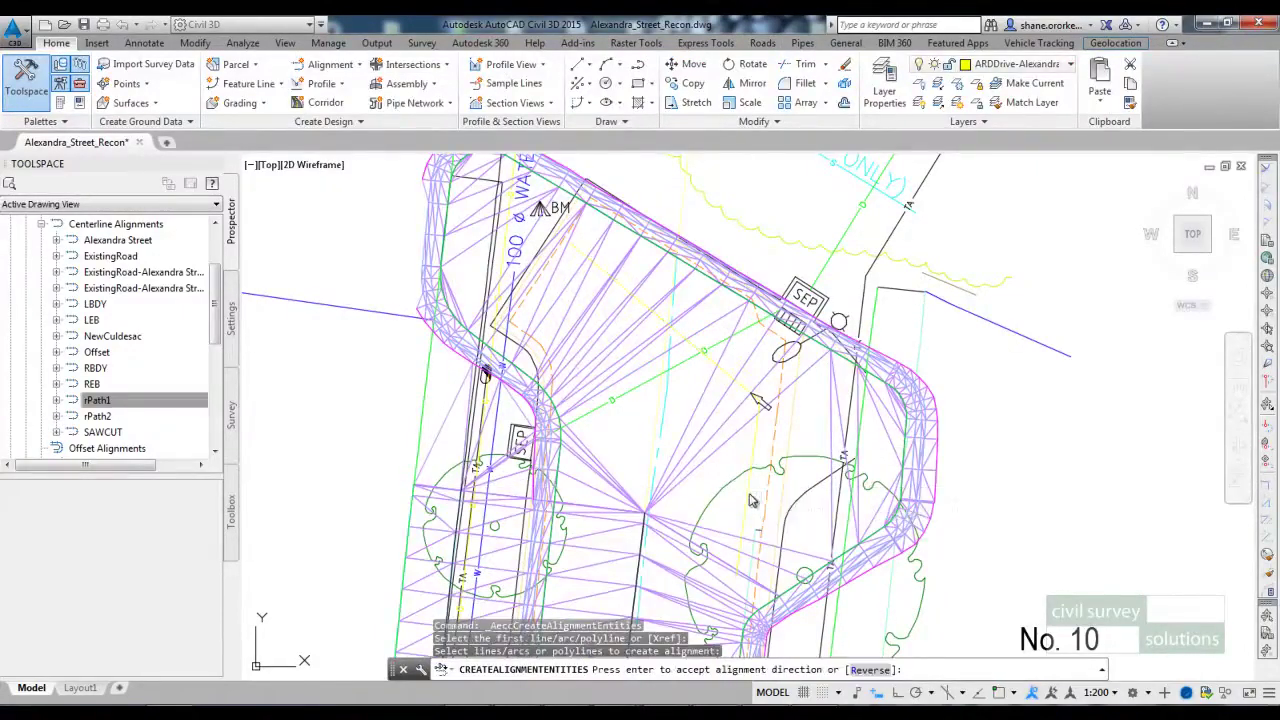
{"action": "key", "text": "Return"}
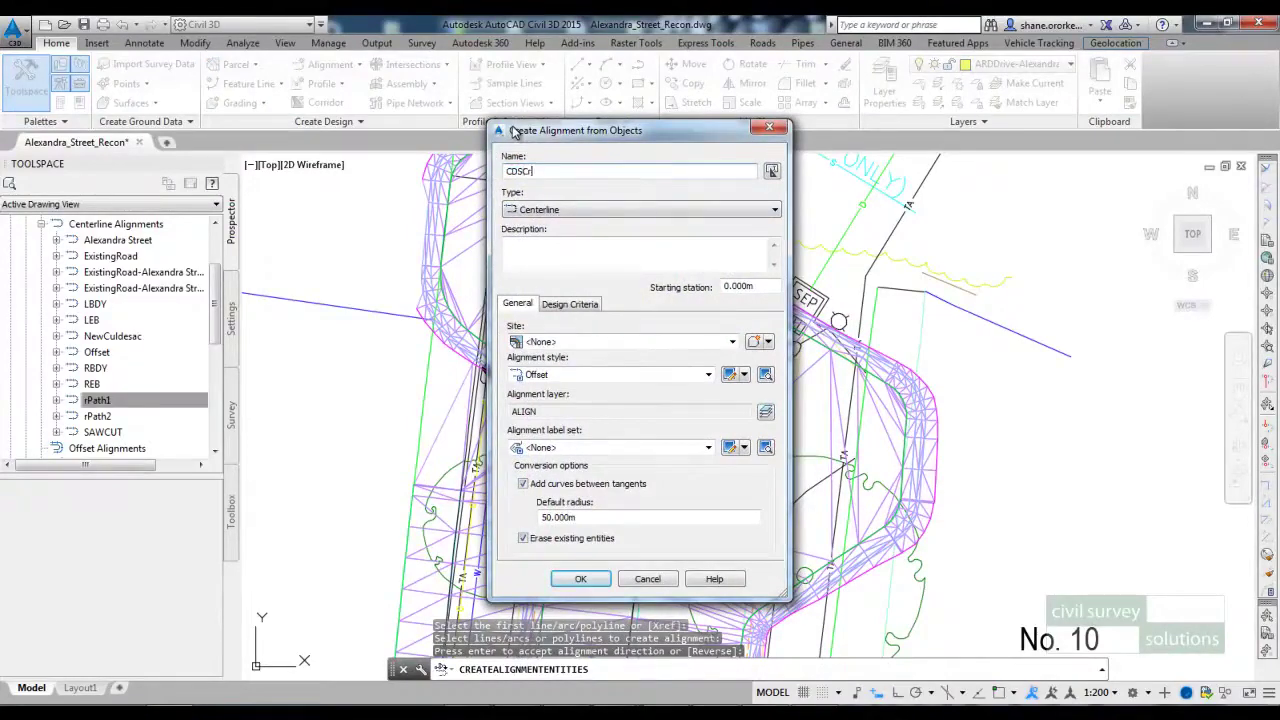
{"action": "left_click_drag", "start_coordinate": [700, 122], "coordinate": [415, 135]}
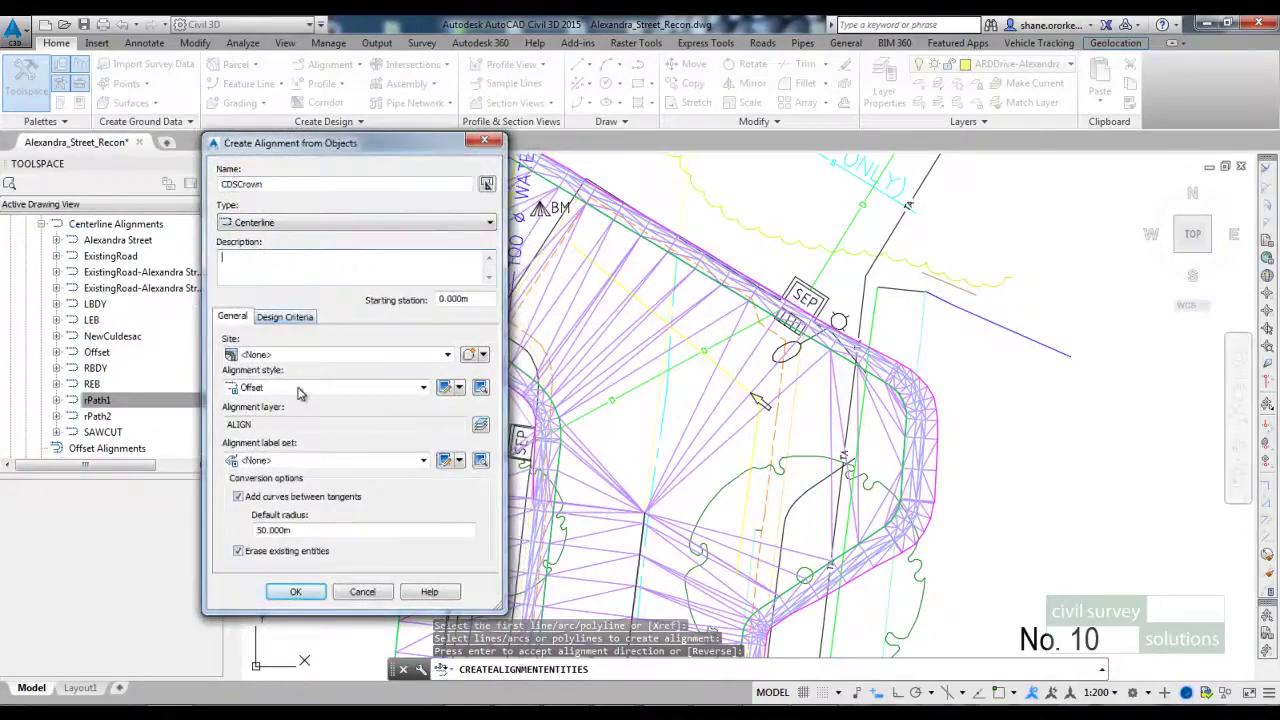
{"action": "left_click", "coordinate": [296, 497]}
{"action": "left_click", "coordinate": [296, 592]}
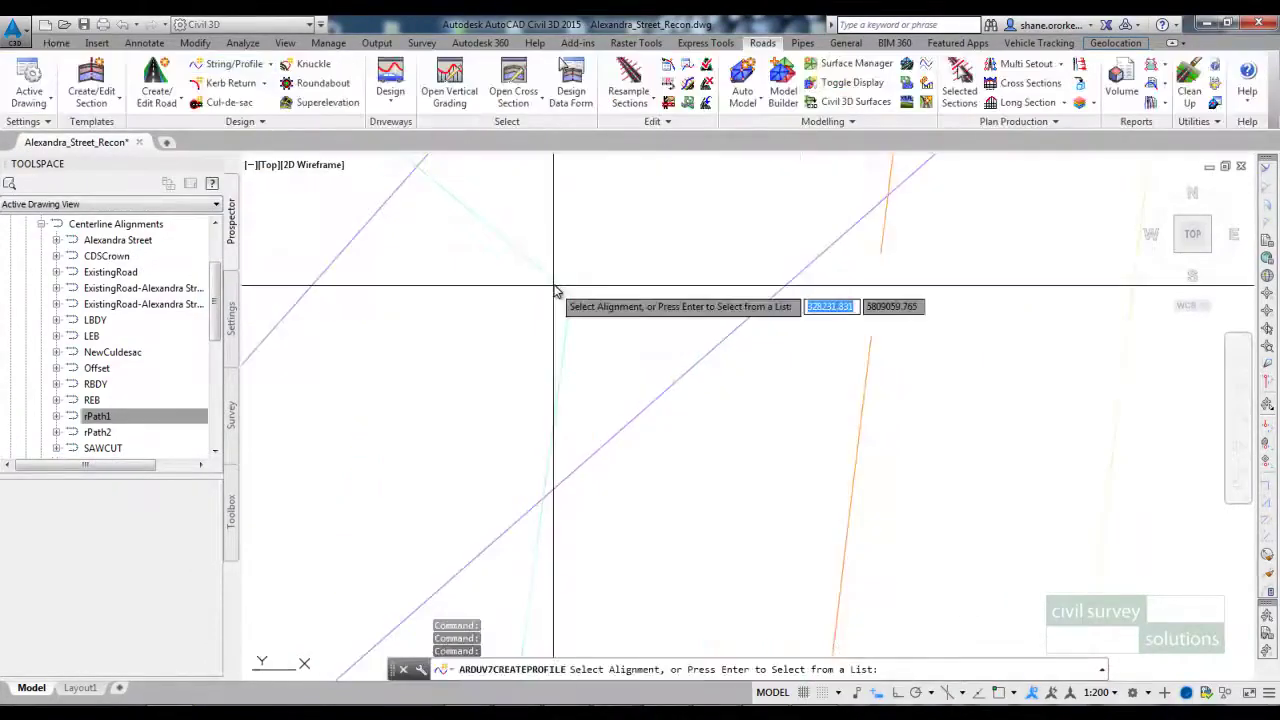
Model CDSCrown as a String/Profile on surface NS with sampling interval 1.
{"action": "left_click", "coordinate": [557, 290]}
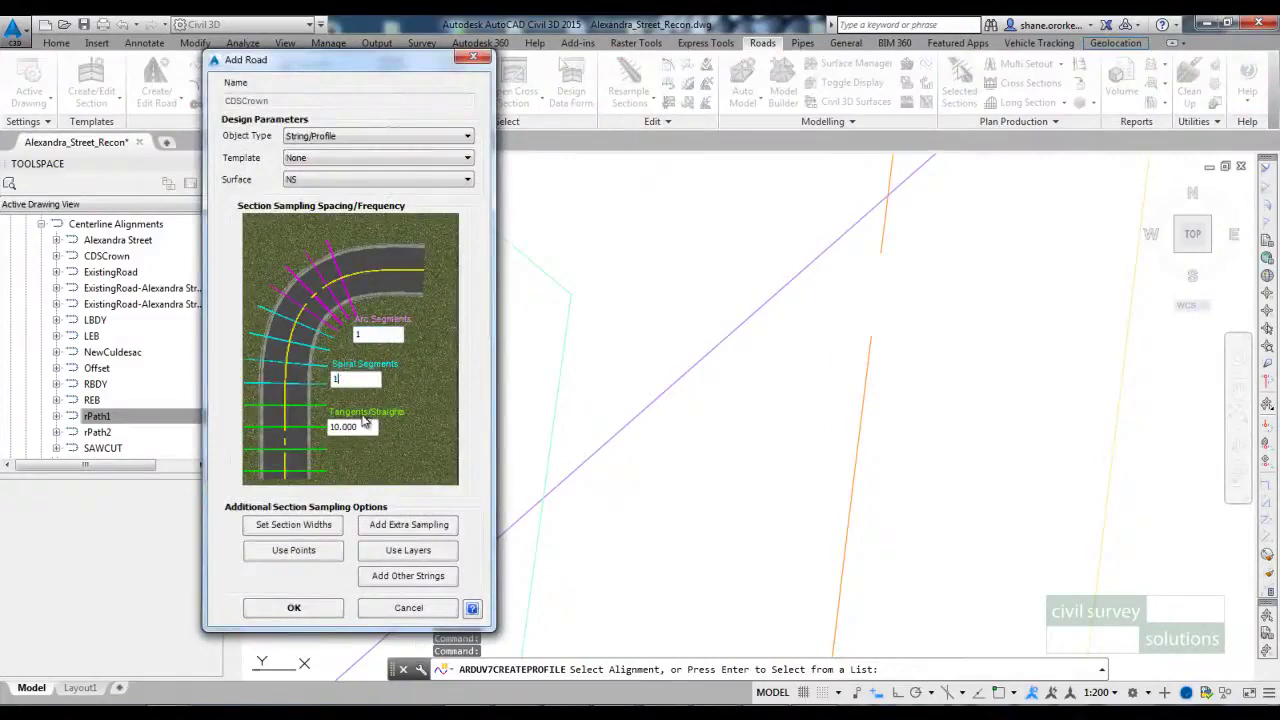
{"action": "key", "text": "Tab"}
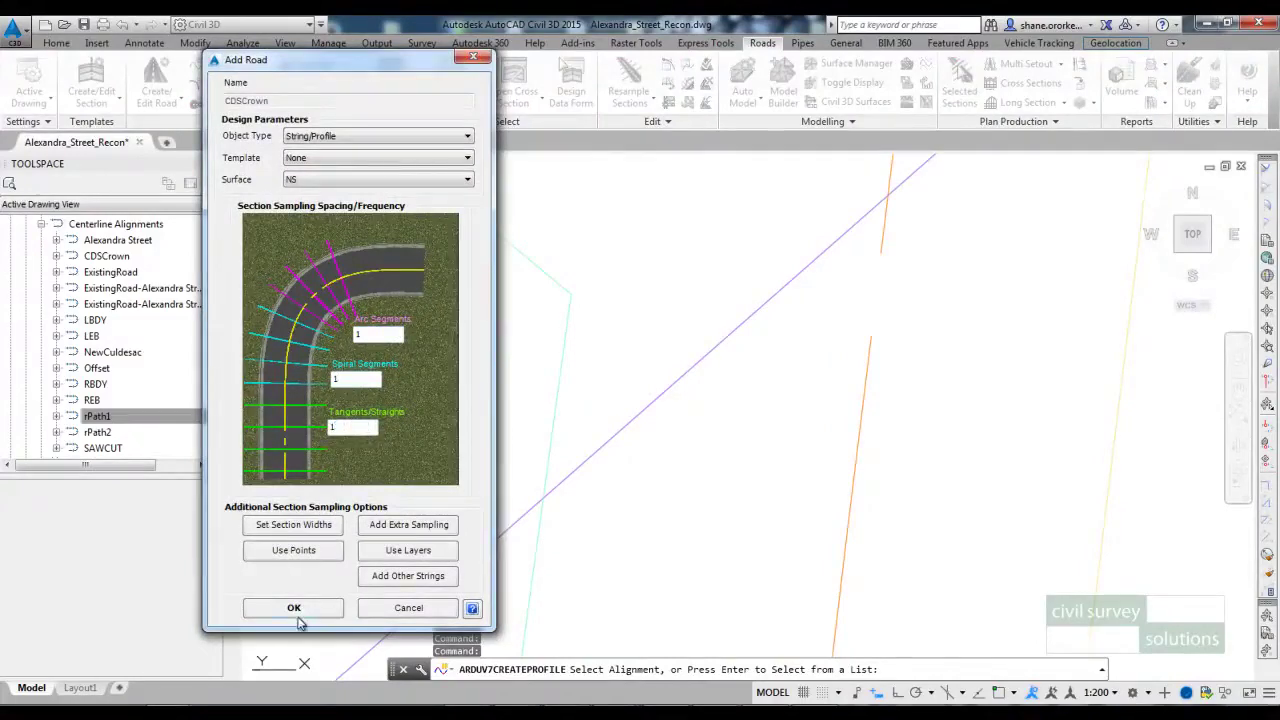
{"action": "left_click", "coordinate": [336, 603]}
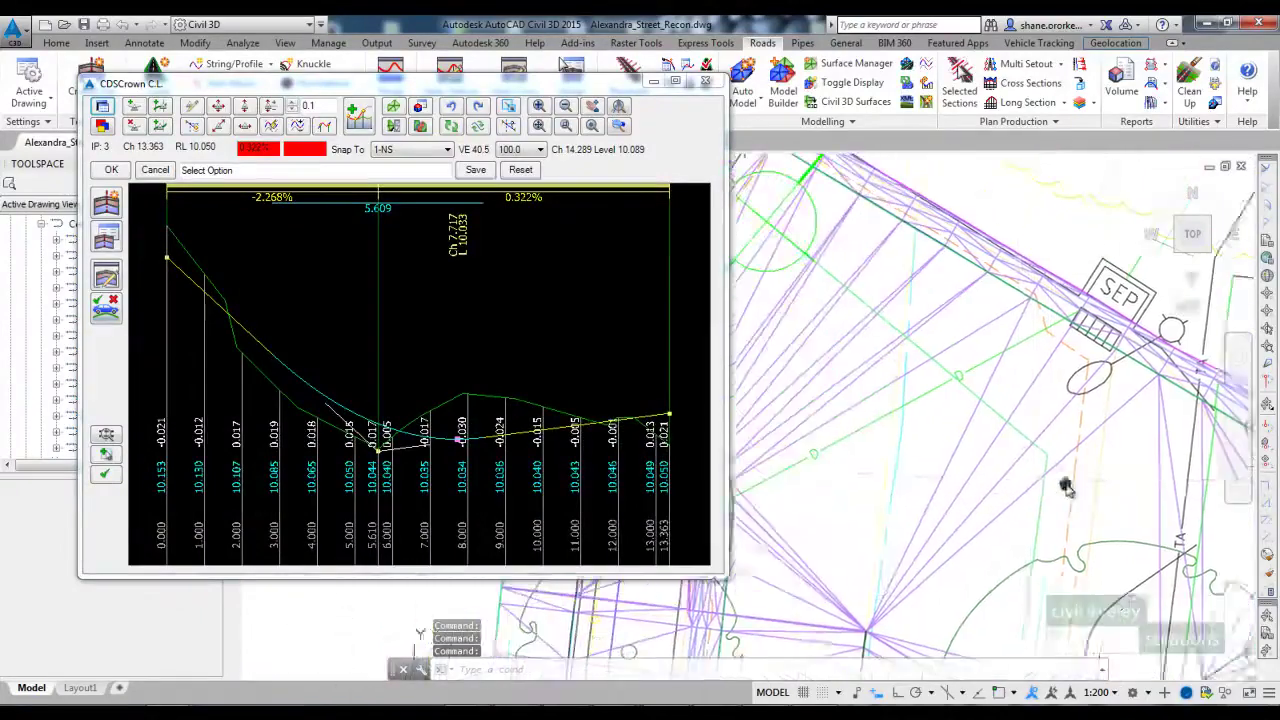
Move the profile IPs so the crown grades -1.609% then -0.242%.
{"action": "left_click", "coordinate": [345, 415]}
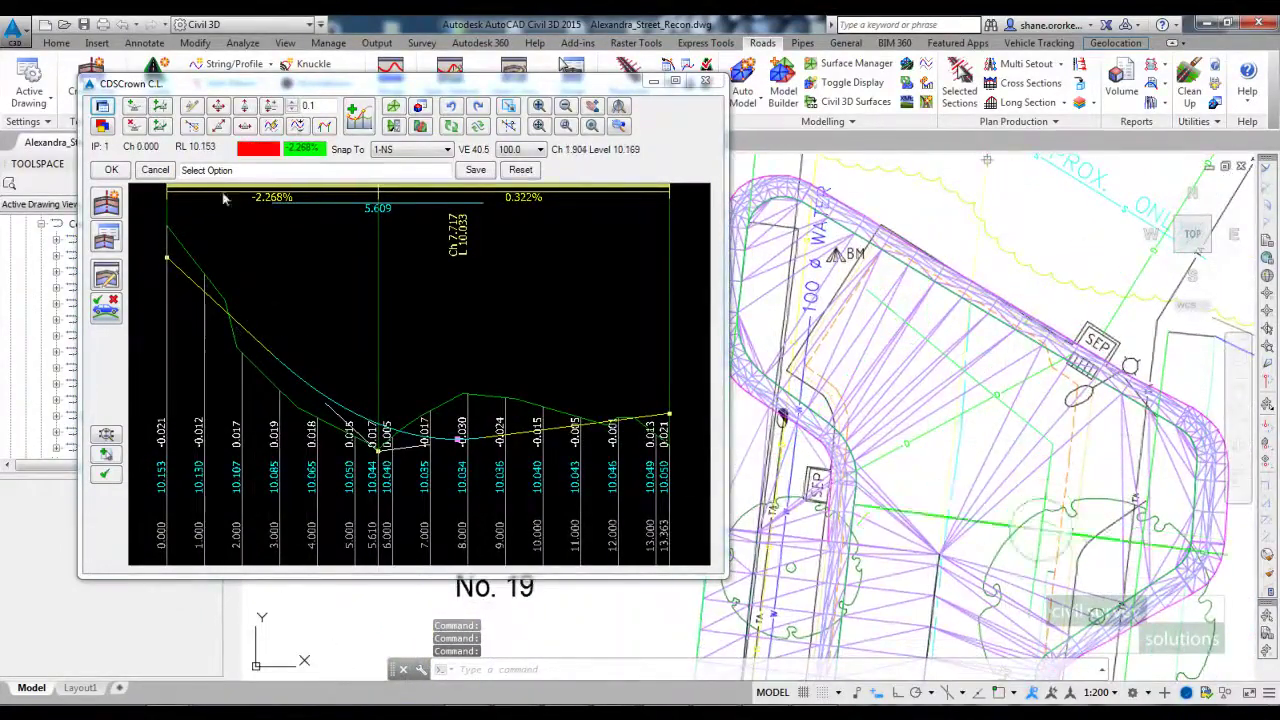
{"action": "left_click", "coordinate": [373, 449]}
{"action": "left_click", "coordinate": [371, 447]}
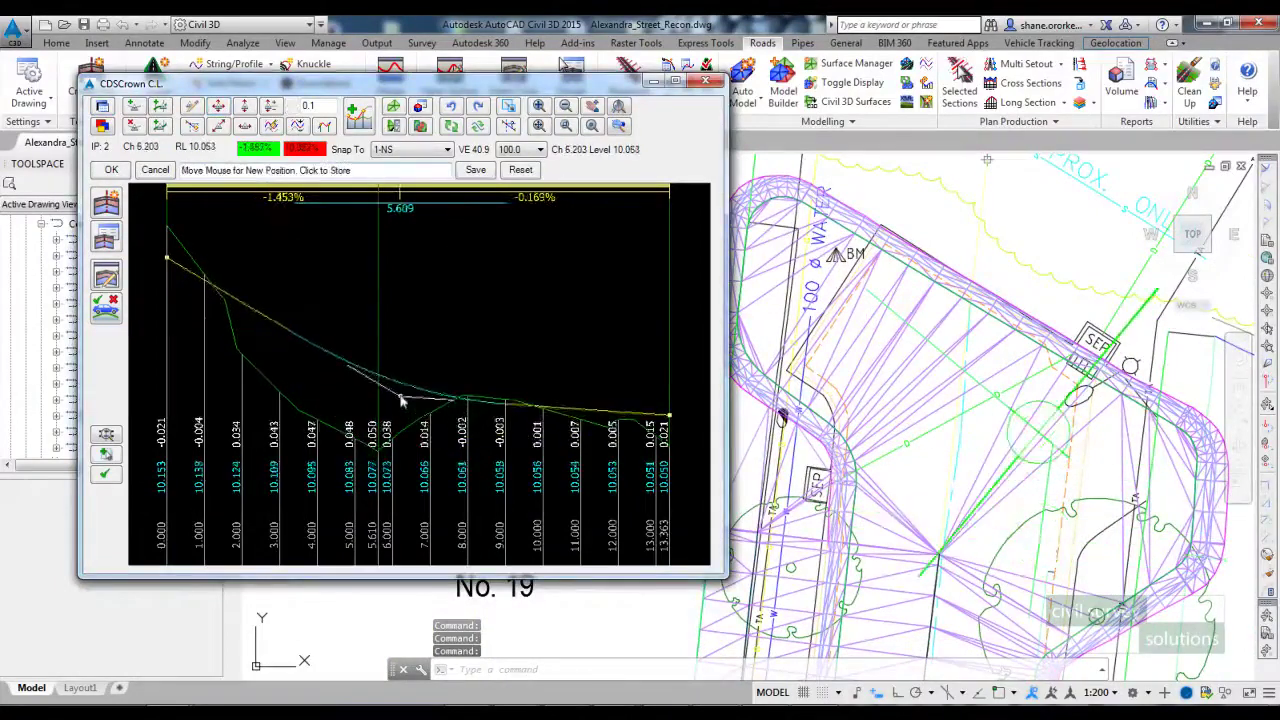
{"action": "left_click", "coordinate": [400, 392]}
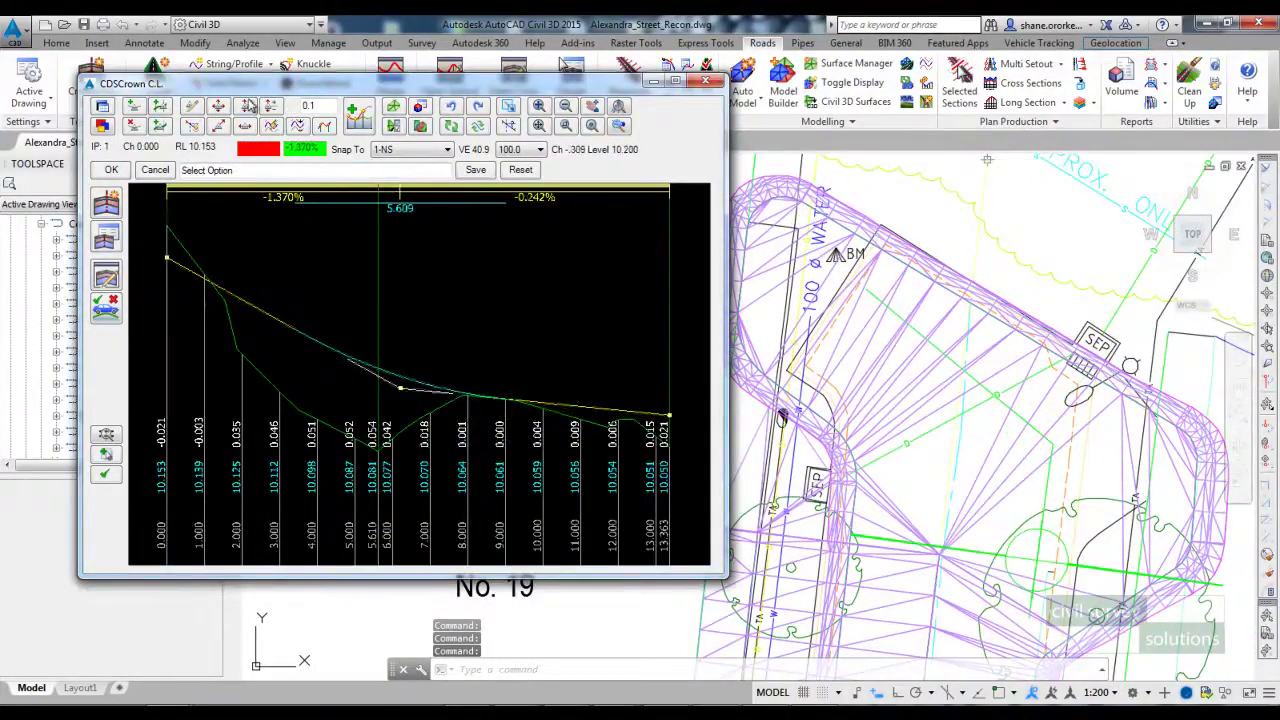
{"action": "left_click", "coordinate": [249, 106]}
{"action": "left_click", "coordinate": [167, 257]}
{"action": "left_click", "coordinate": [168, 236]}
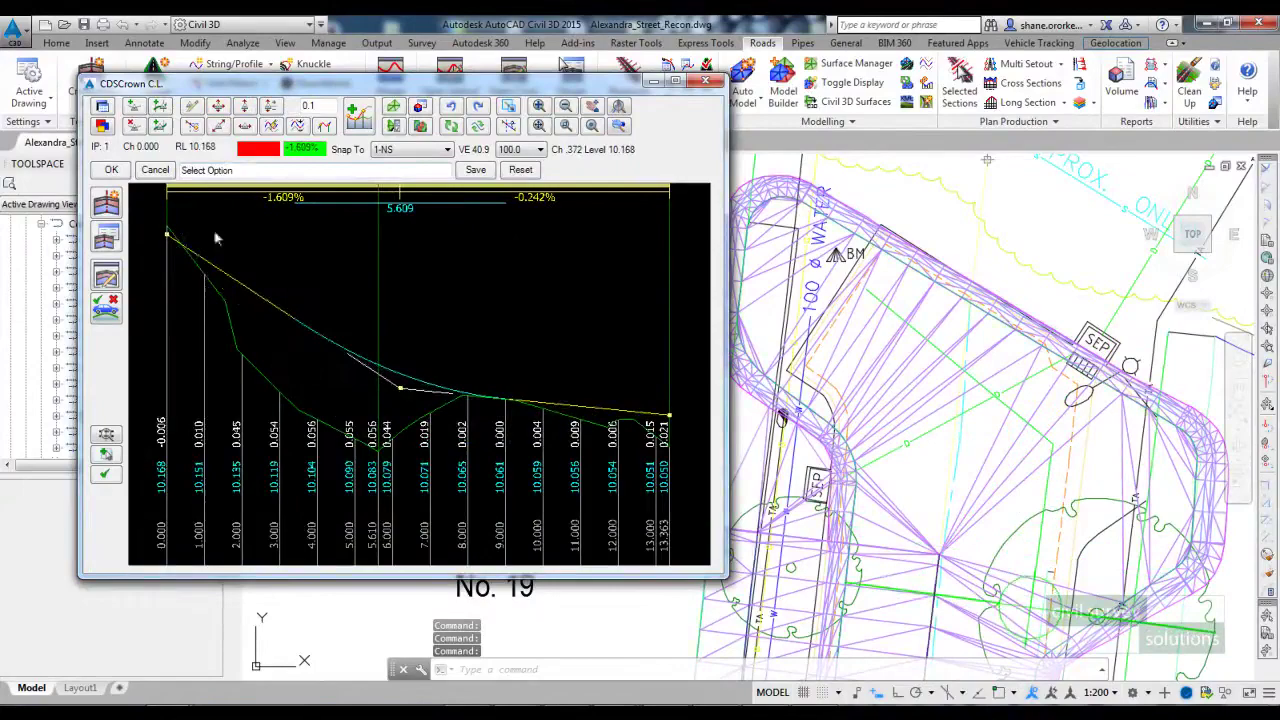
{"action": "scroll", "coordinate": [945, 420], "scroll_direction": "up", "scroll_amount": 3}
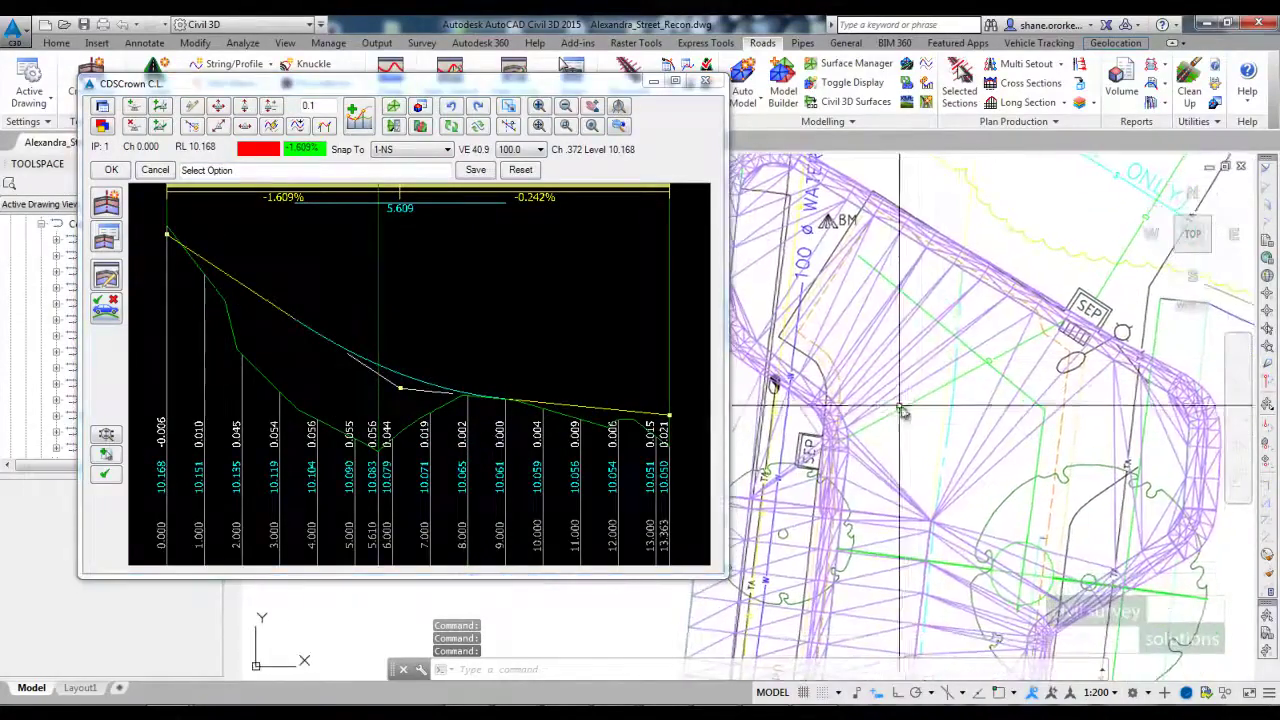
{"action": "scroll", "coordinate": [955, 405], "scroll_direction": "up", "scroll_amount": 1}
{"action": "scroll", "coordinate": [955, 400], "scroll_direction": "down", "scroll_amount": 1}
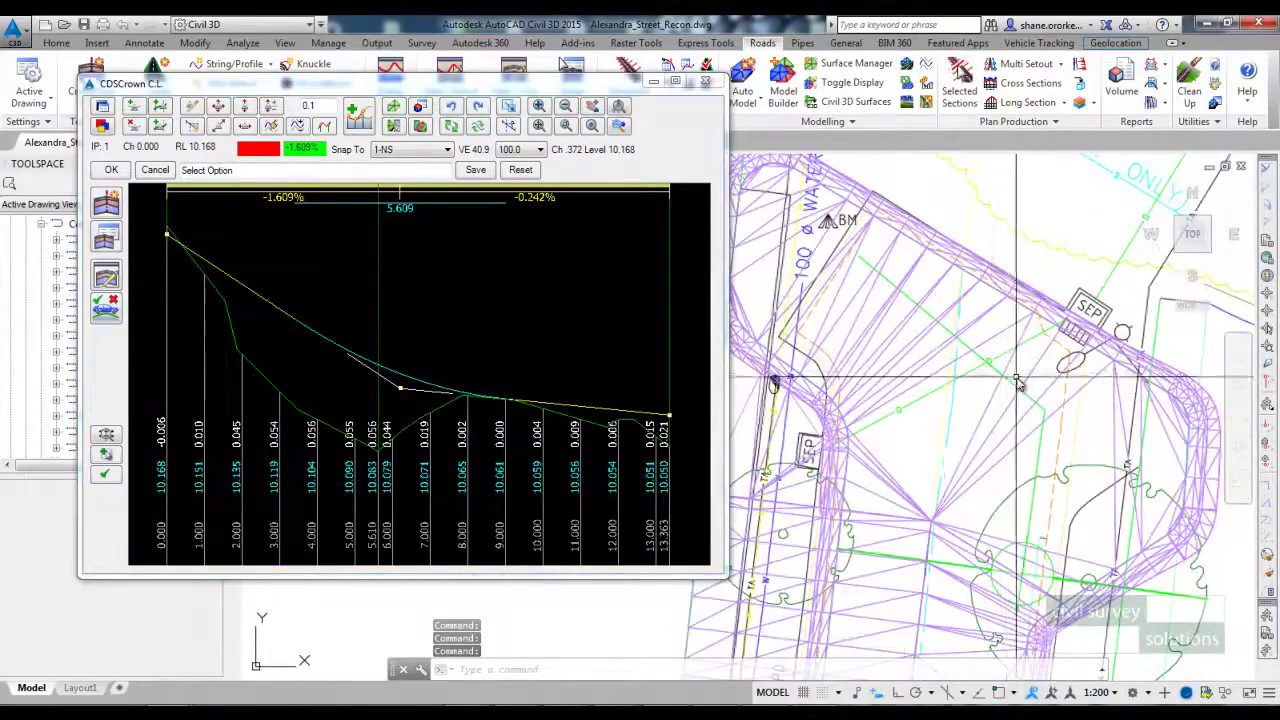
{"action": "left_click", "coordinate": [106, 238]}
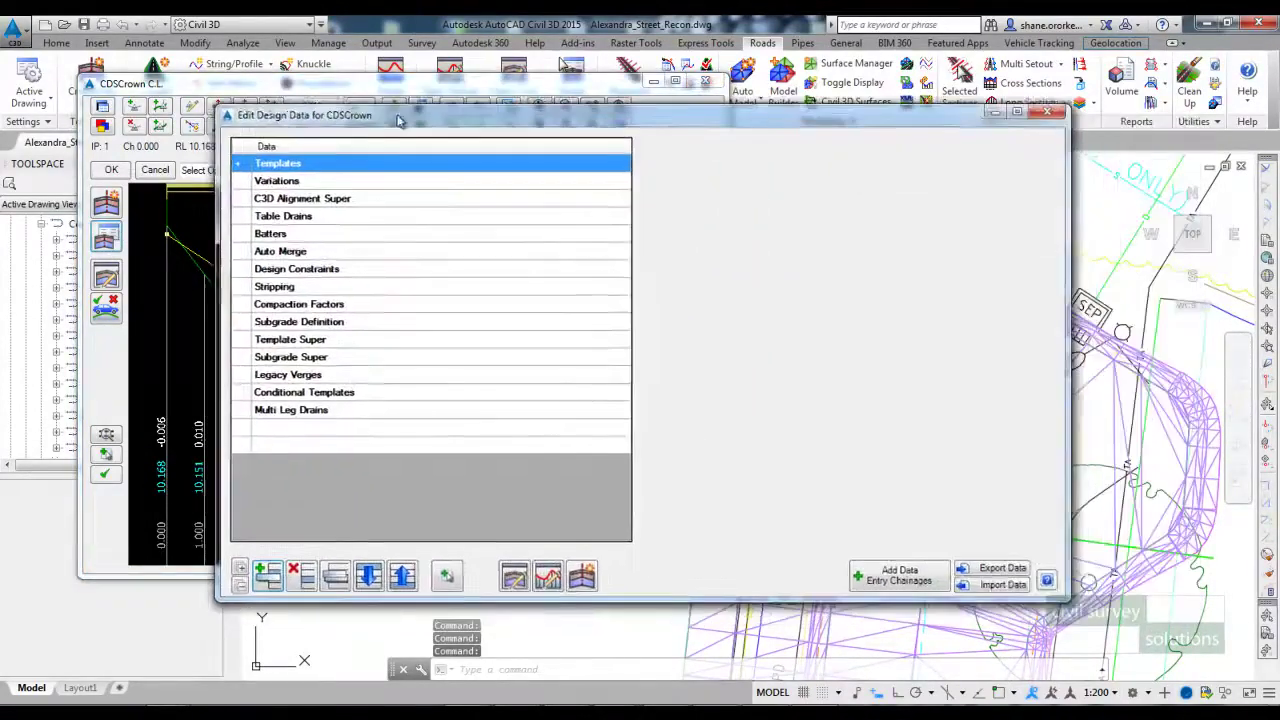
Add Slope Batters to CDSCrown for chainage 0 to 10000 on both sides, then close.
{"action": "left_click_drag", "start_coordinate": [398, 120], "coordinate": [395, 120]}
{"action": "left_click", "coordinate": [275, 237]}
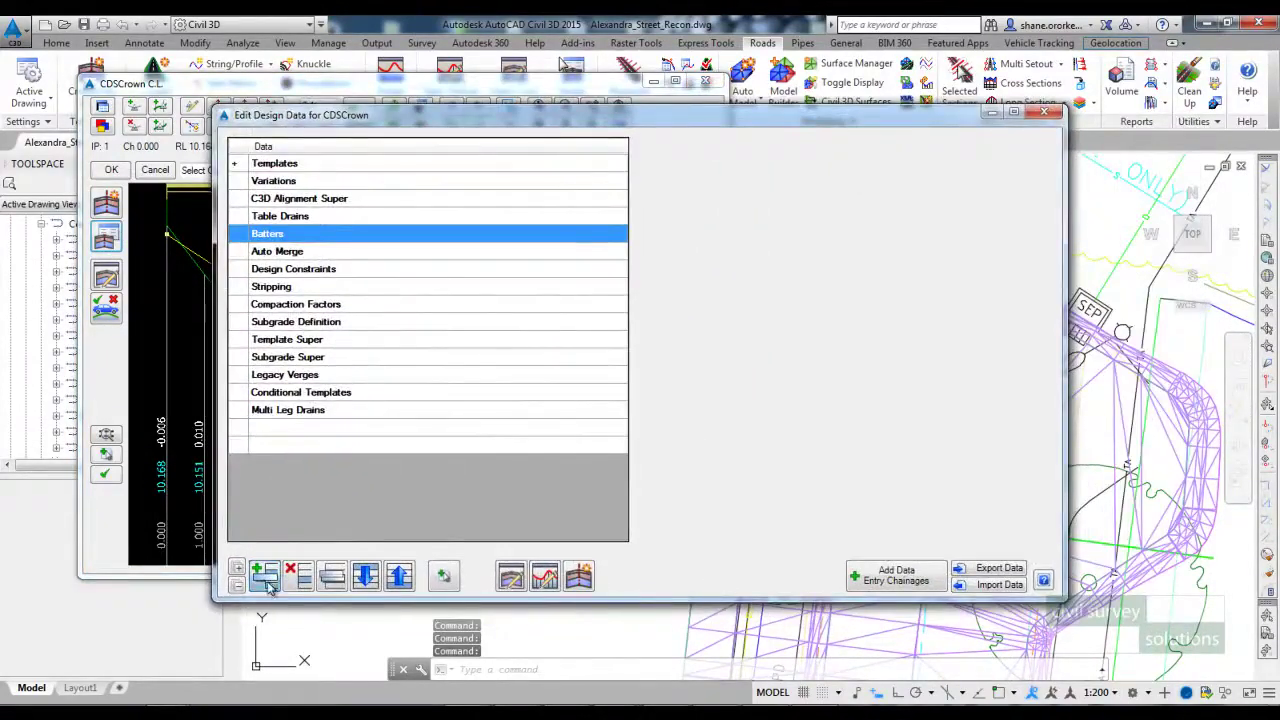
{"action": "left_click", "coordinate": [266, 578]}
{"action": "left_click", "coordinate": [507, 138]}
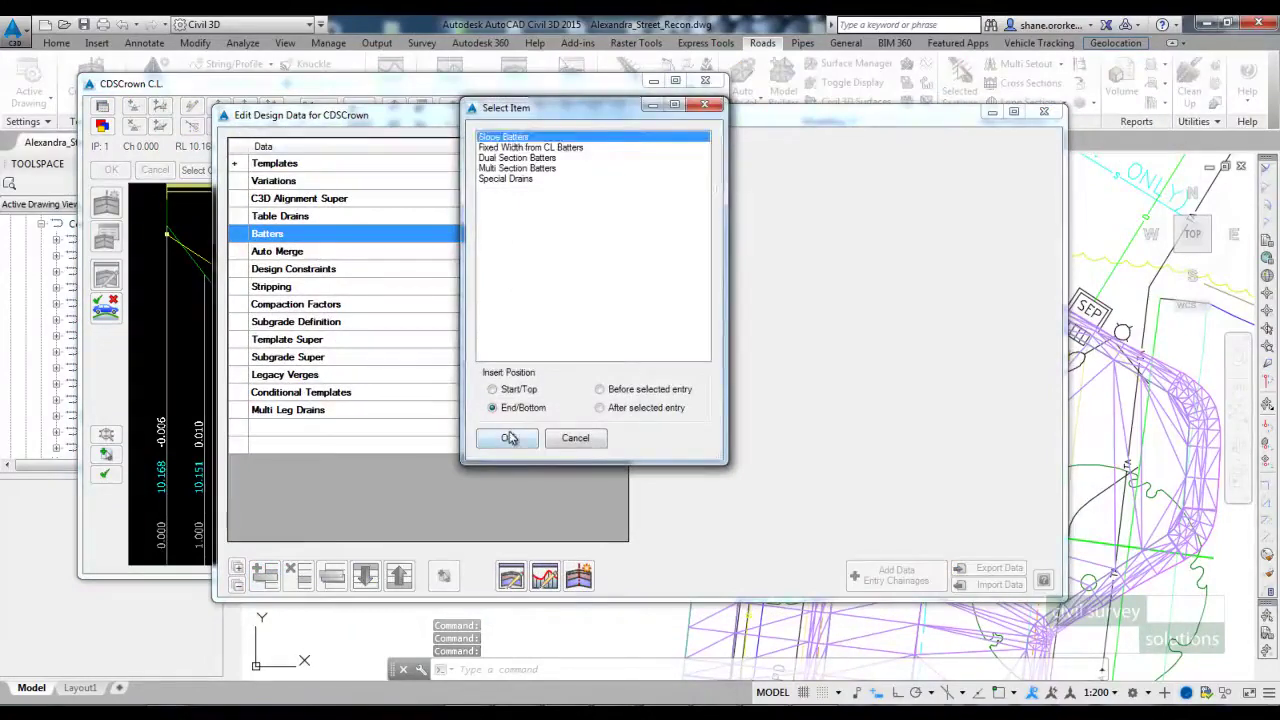
{"action": "left_click", "coordinate": [507, 438]}
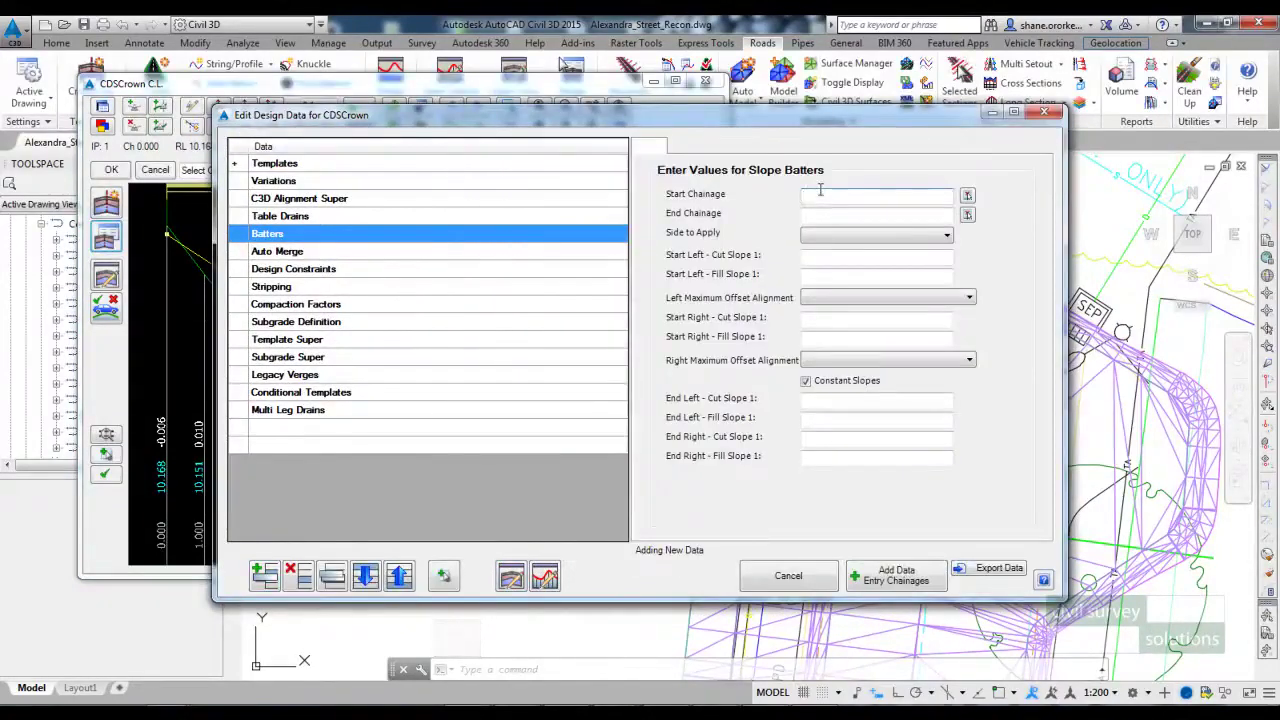
{"action": "left_click", "coordinate": [820, 194]}
{"action": "type", "text": "0"}
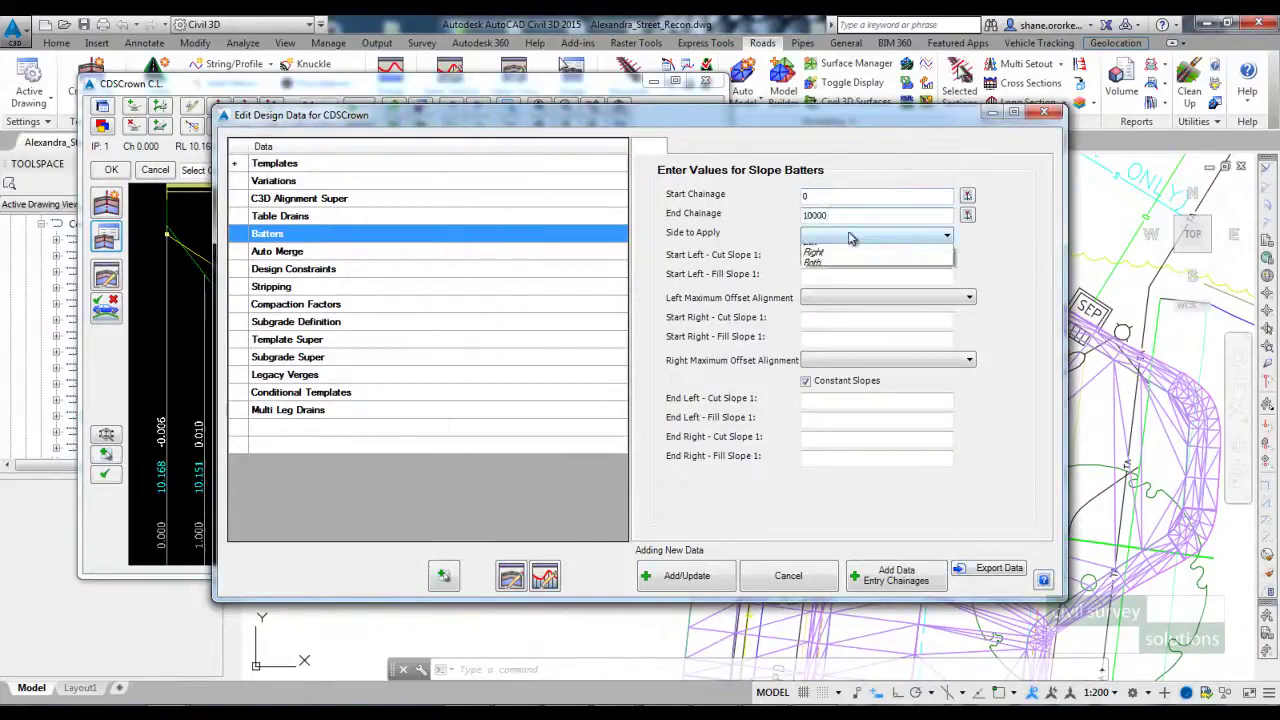
{"action": "left_click", "coordinate": [840, 262]}
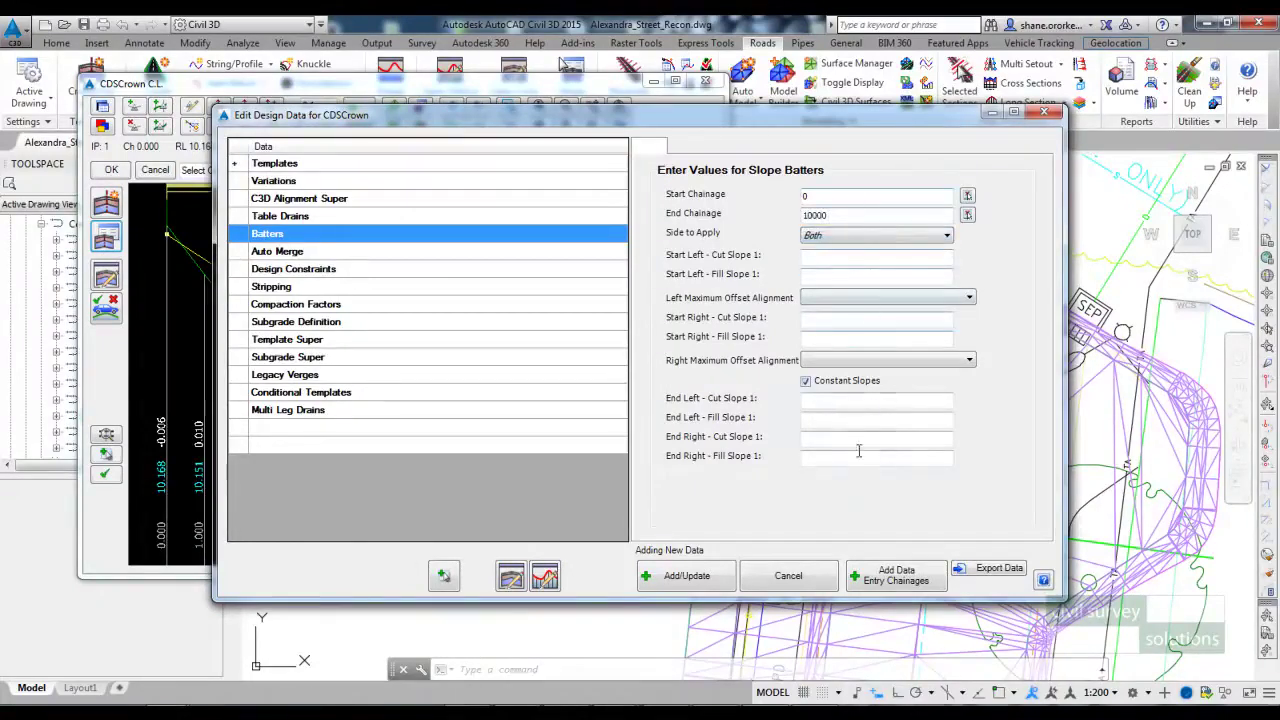
{"action": "left_click", "coordinate": [690, 577]}
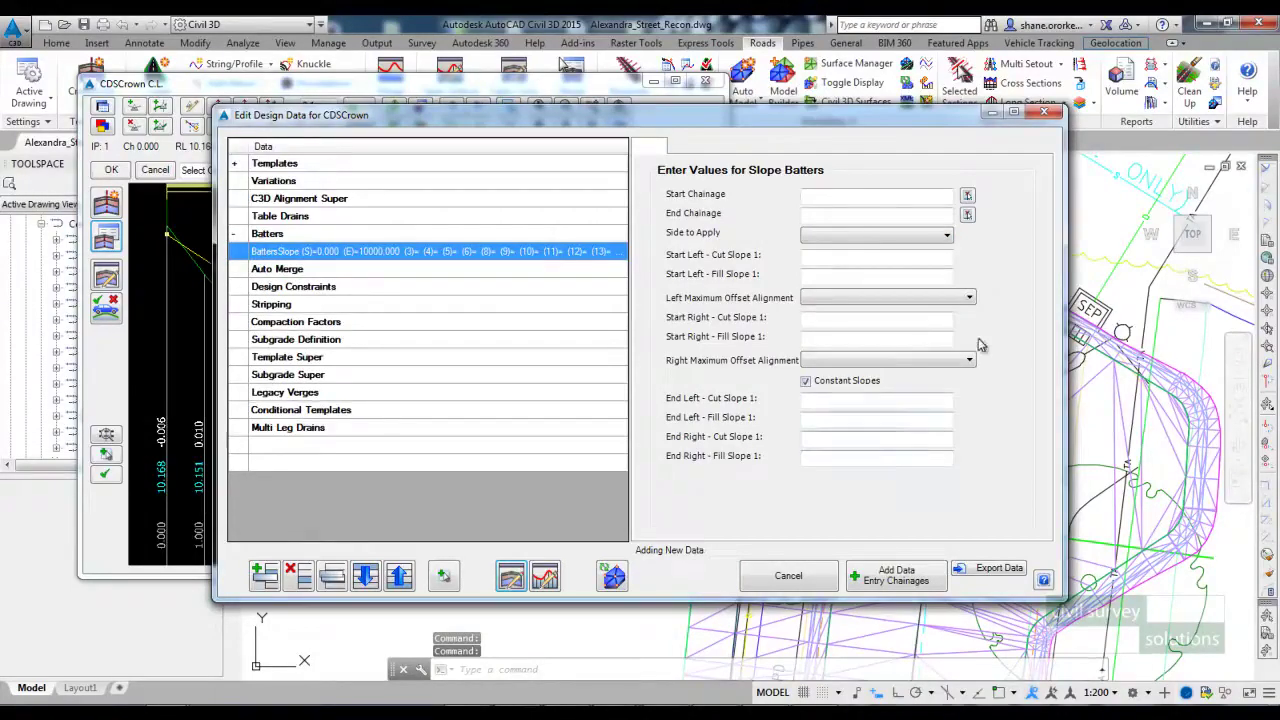
{"action": "left_click", "coordinate": [1045, 114]}
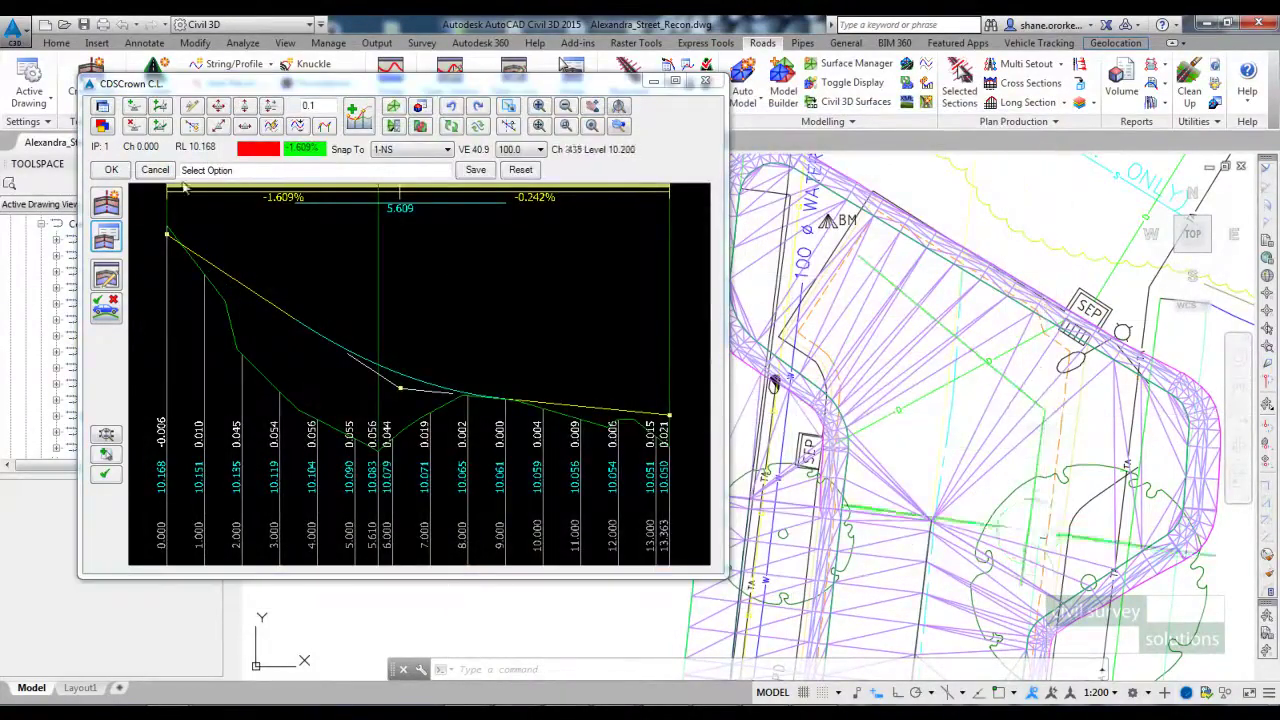
{"action": "mouse_move", "coordinate": [583, 80]}
{"action": "left_mouse_down"}
{"action": "mouse_move", "coordinate": [567, 124]}
{"action": "mouse_move", "coordinate": [513, 140]}
{"action": "mouse_move", "coordinate": [513, 171]}
{"action": "left_mouse_up"}
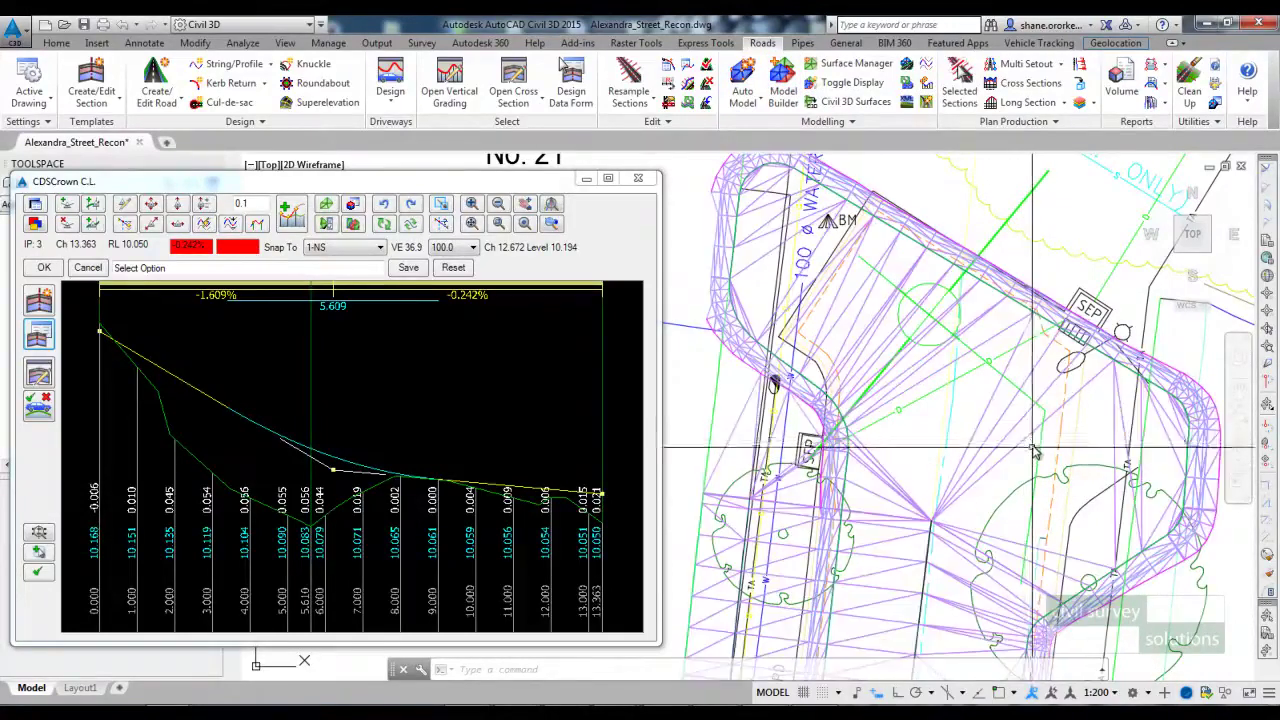
Set CDSCrown's Edit TotalModel and Edit Default Linework to Include, then regenerate the cul-de-sac surface.
{"action": "left_click", "coordinate": [855, 83]}
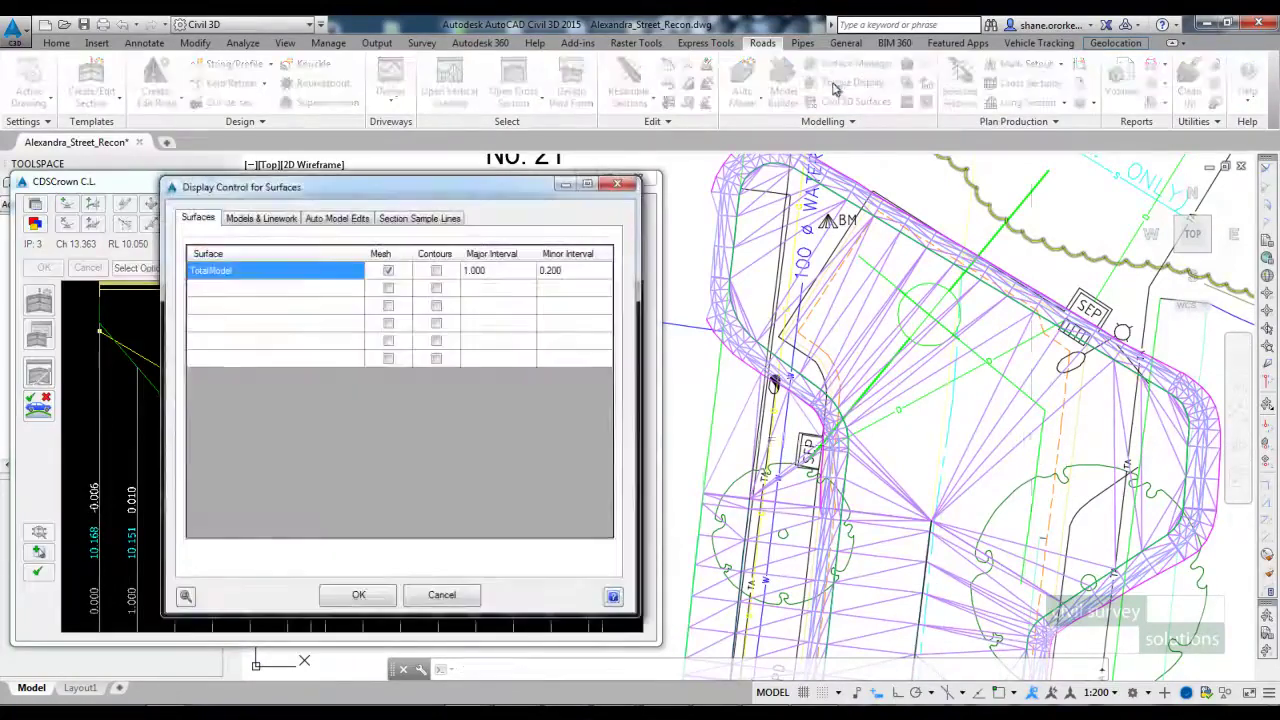
{"action": "left_click", "coordinate": [337, 218]}
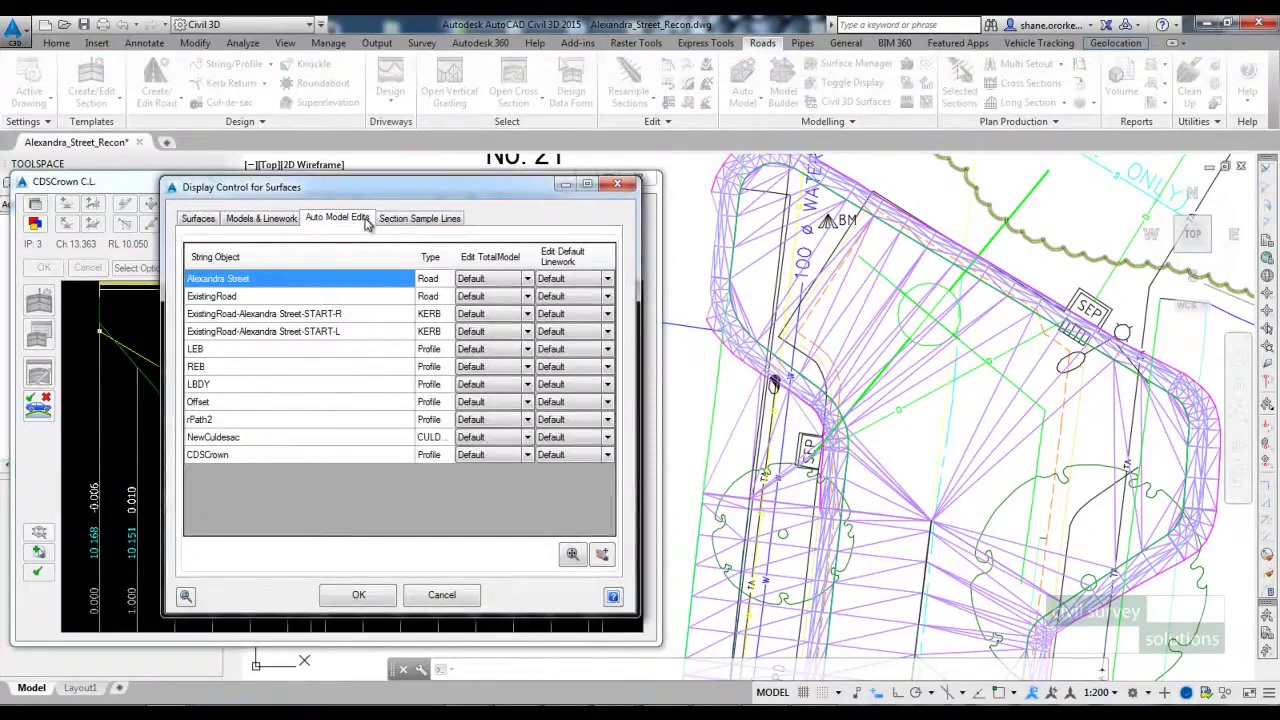
{"action": "left_click", "coordinate": [212, 456]}
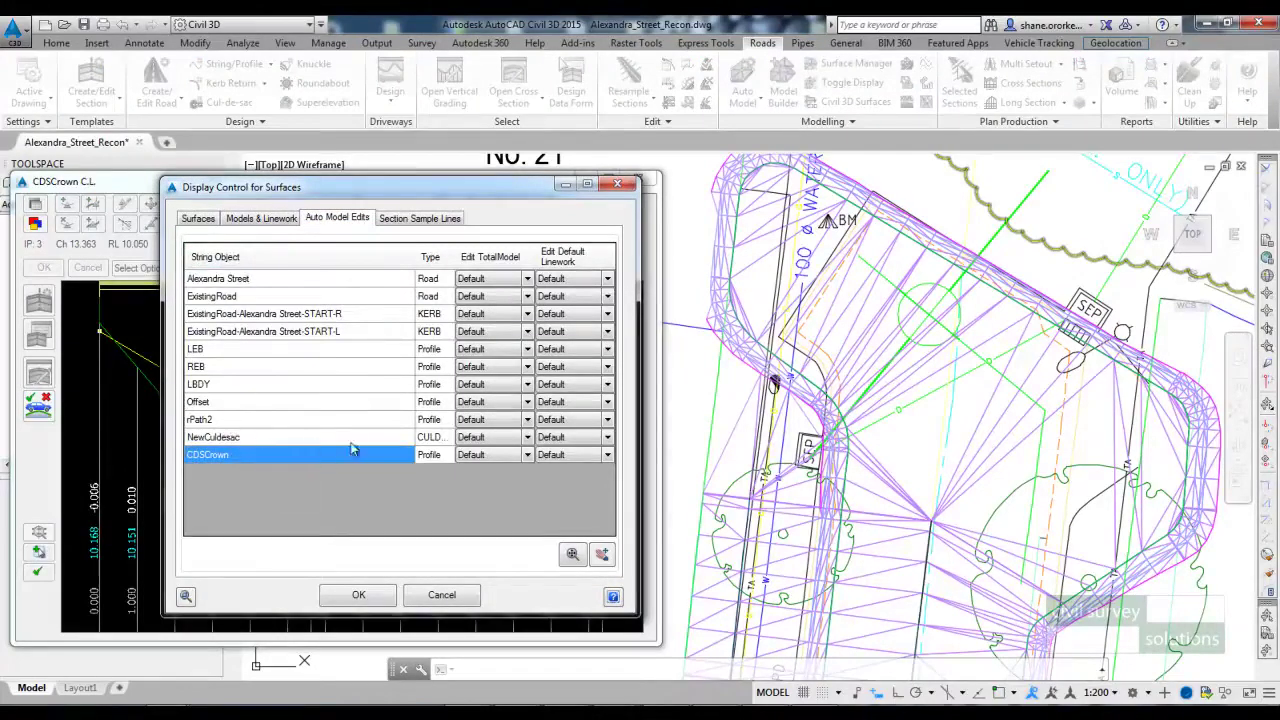
{"action": "left_click", "coordinate": [527, 456]}
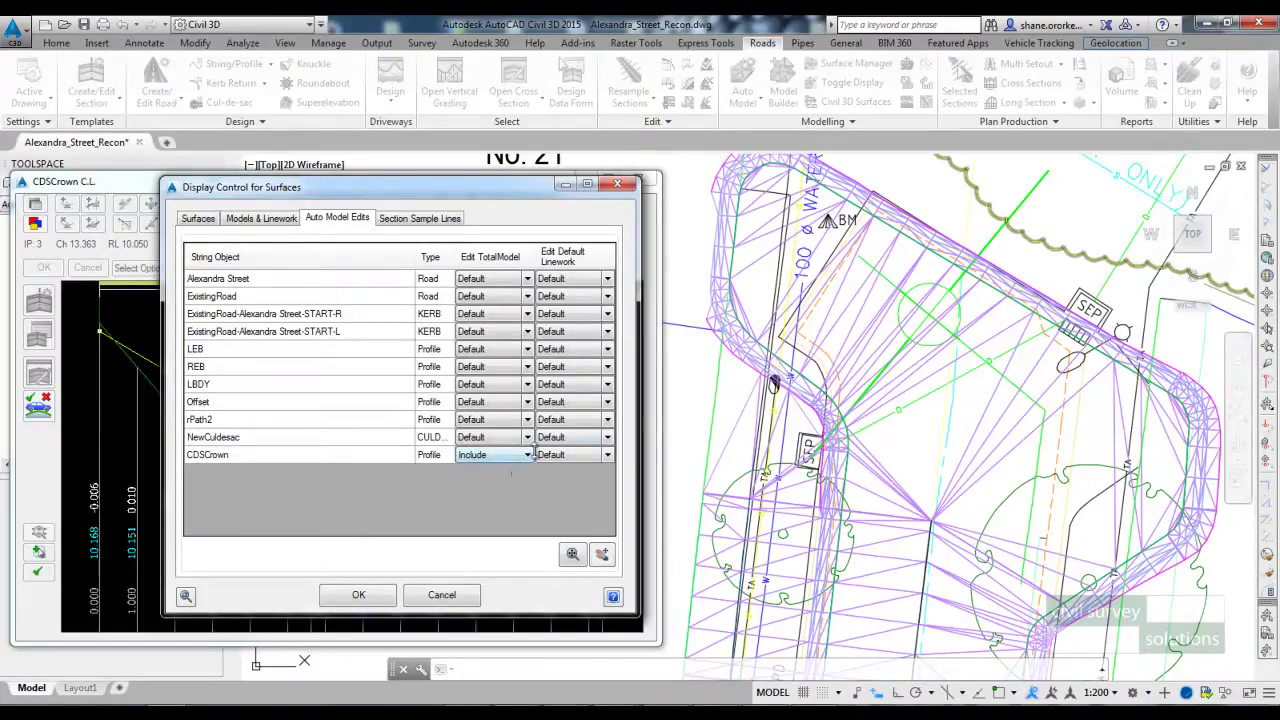
{"action": "left_click", "coordinate": [607, 455]}
{"action": "left_click", "coordinate": [591, 469]}
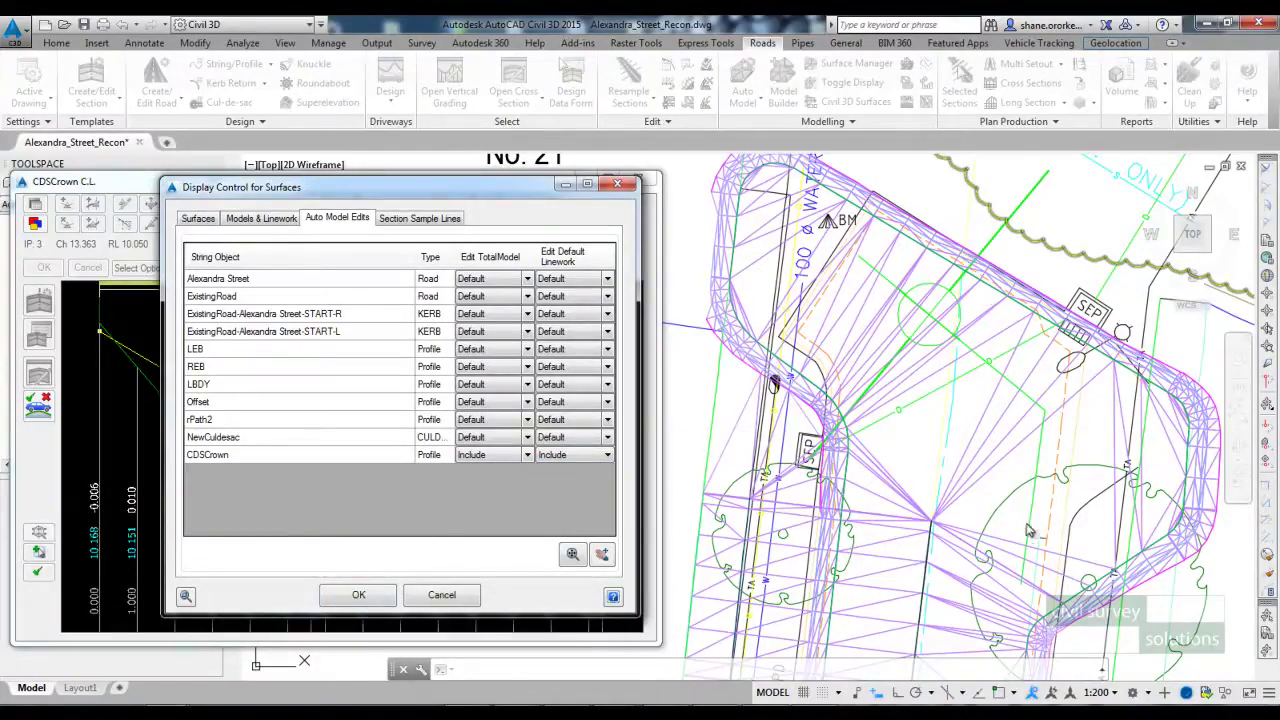
{"action": "left_click", "coordinate": [357, 596]}
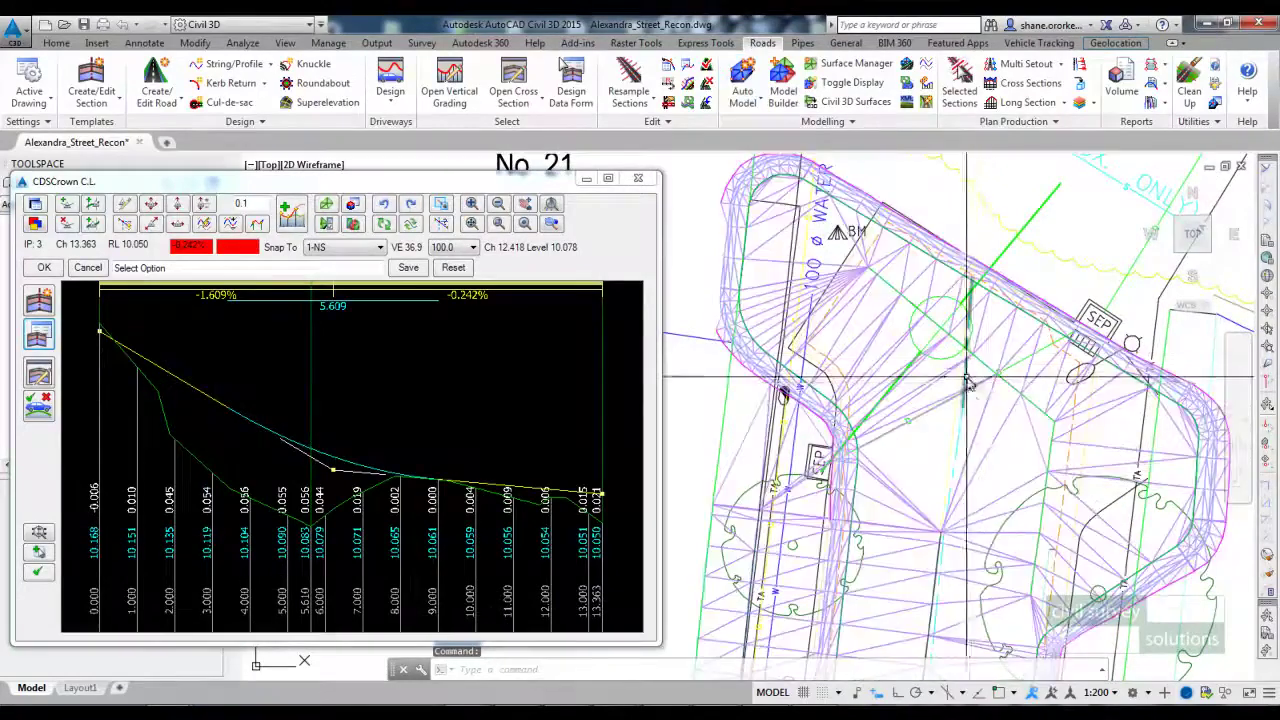
Raise the CDSCrown profile's middle IP and refresh the surface display.
{"action": "scroll", "coordinate": [1025, 520], "scroll_direction": "up", "scroll_amount": 2}
{"action": "scroll", "coordinate": [920, 398], "scroll_direction": "down", "scroll_amount": 3}
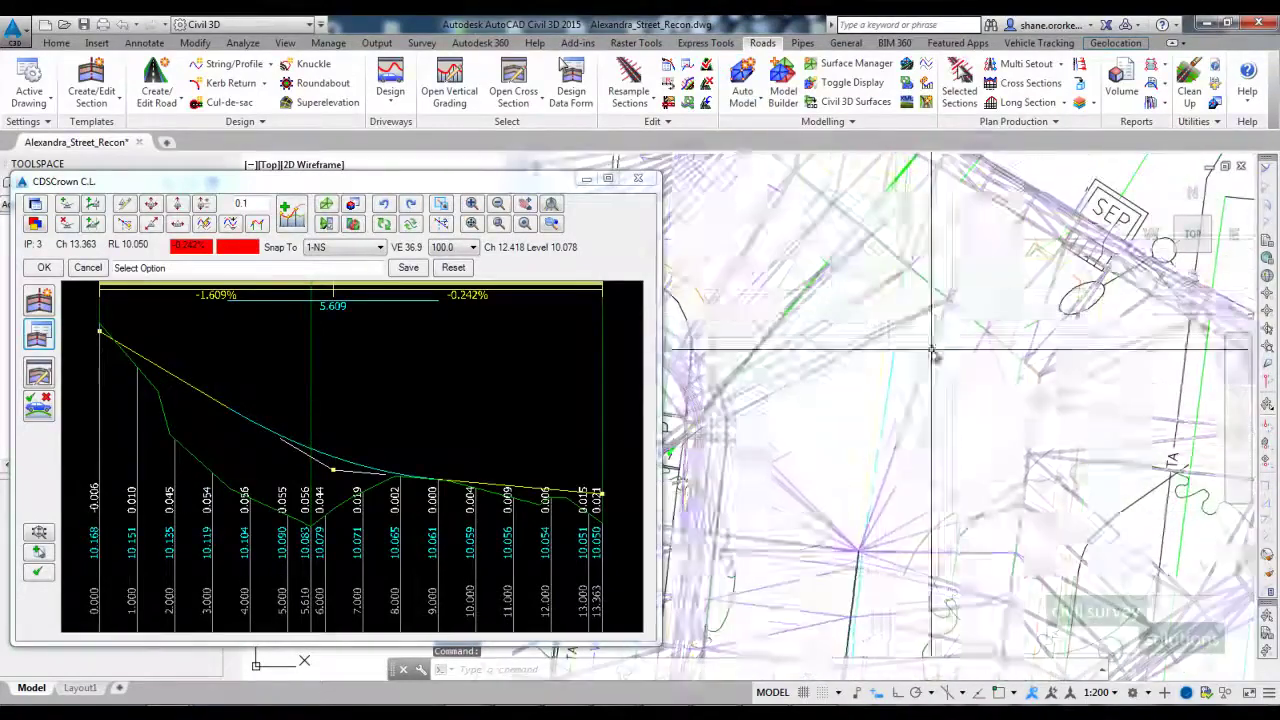
{"action": "scroll", "coordinate": [920, 398], "scroll_direction": "up", "scroll_amount": 2}
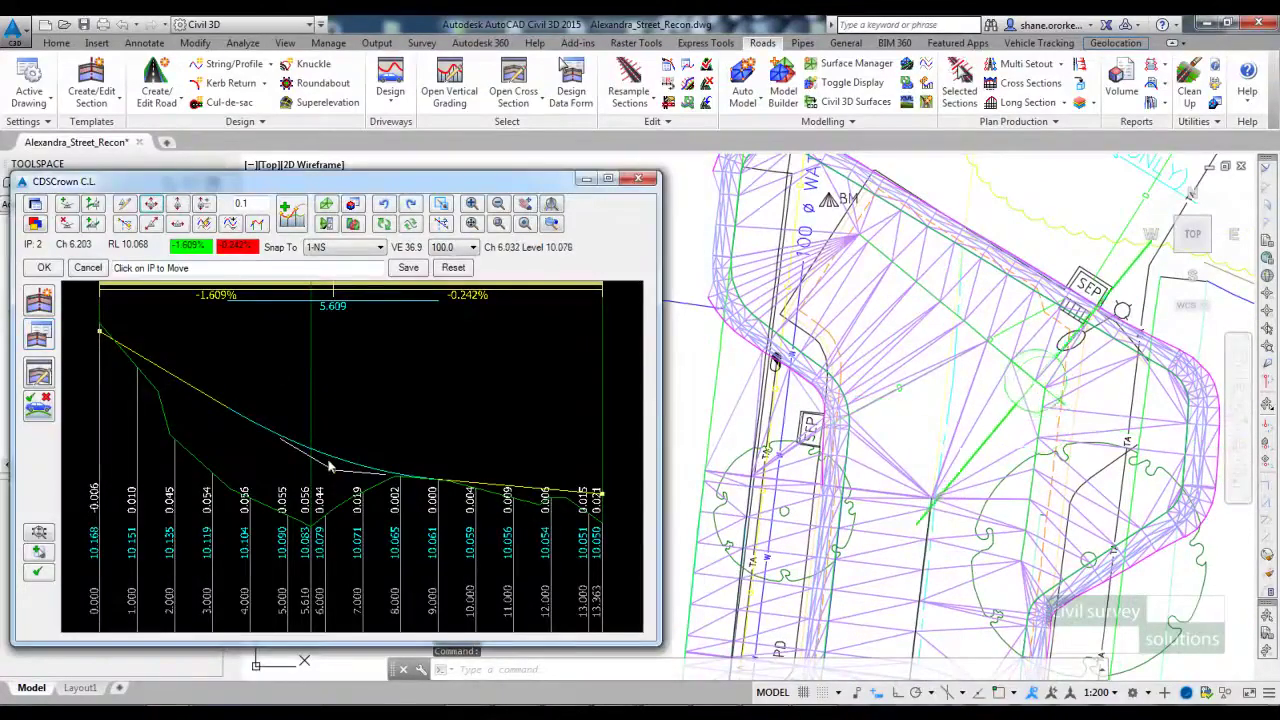
{"action": "left_click_drag", "start_coordinate": [333, 469], "coordinate": [357, 433]}
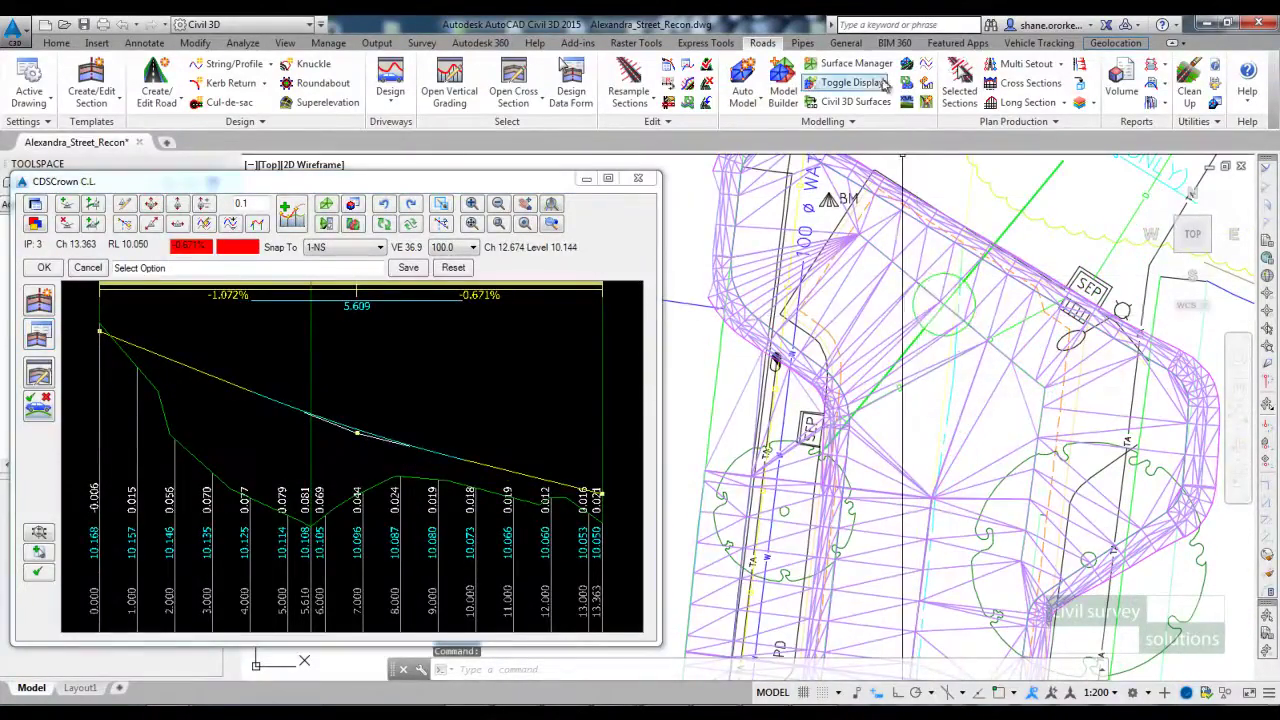
{"action": "left_click", "coordinate": [840, 82]}
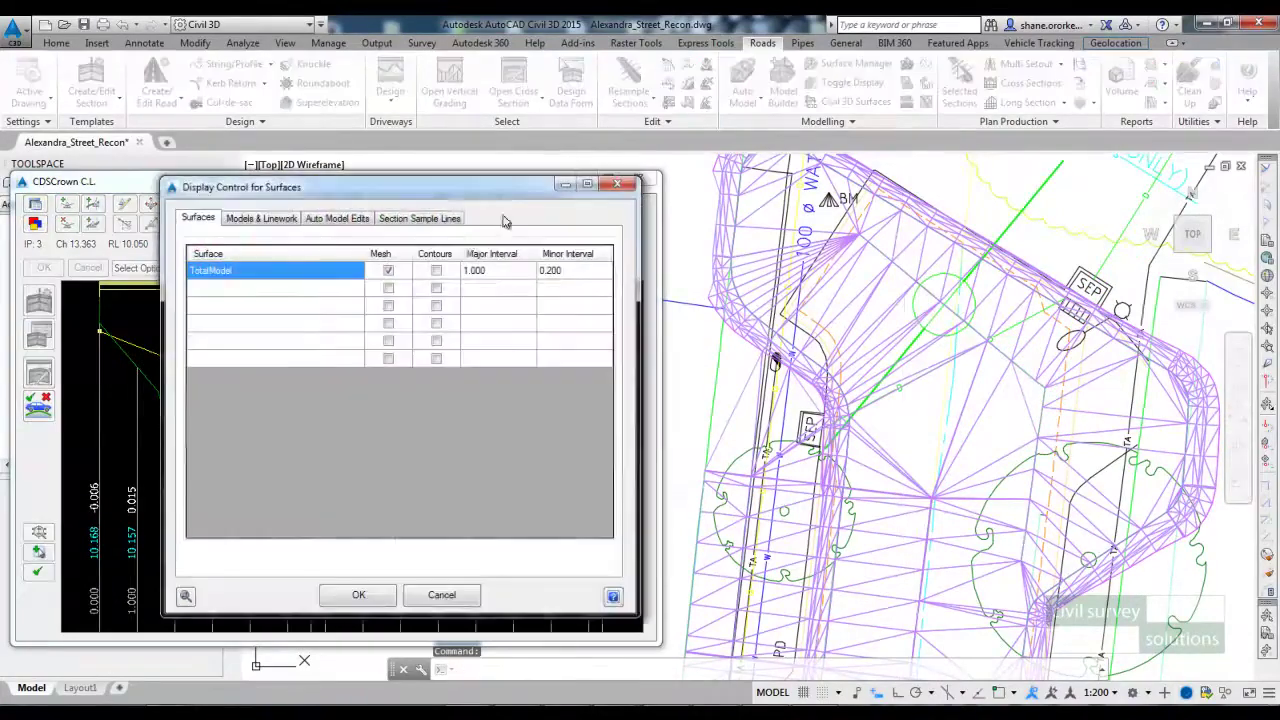
{"action": "left_click", "coordinate": [371, 601]}
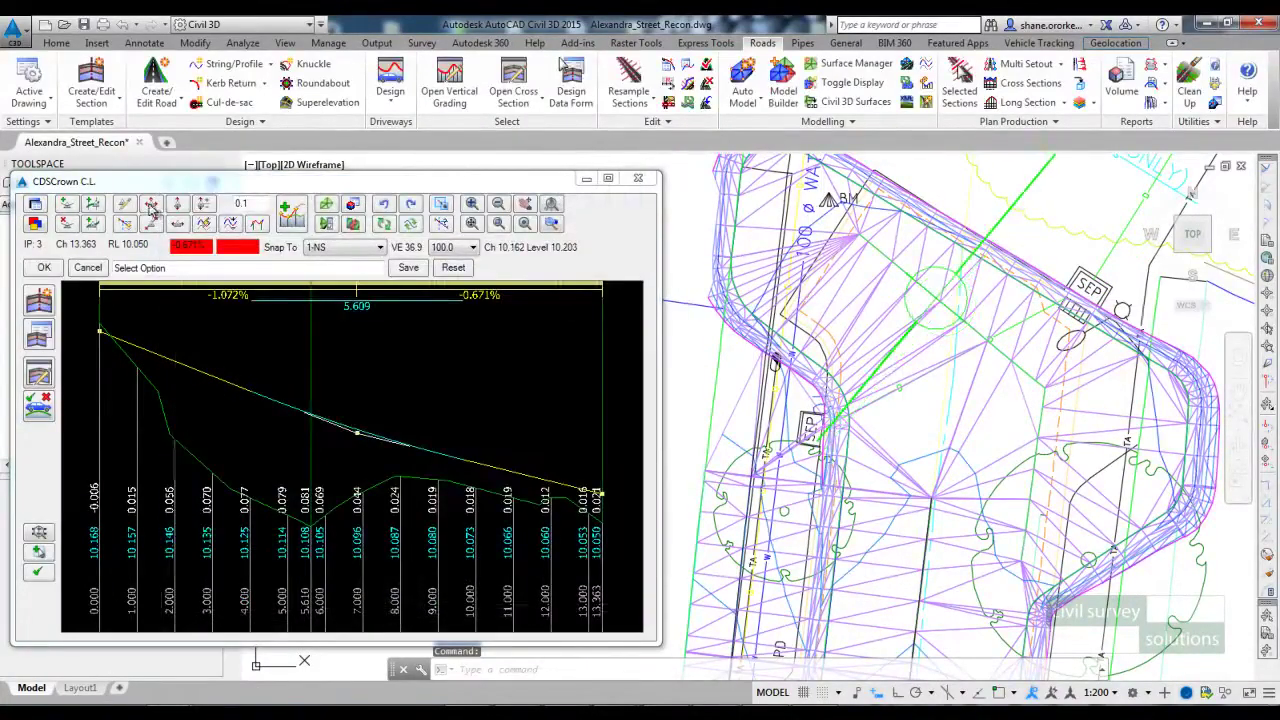
Lower the CDSCrown middle IP to chainage 5.649, giving grades of -1.912% and -0.118%.
{"action": "left_click_drag", "start_coordinate": [357, 433], "coordinate": [316, 487]}
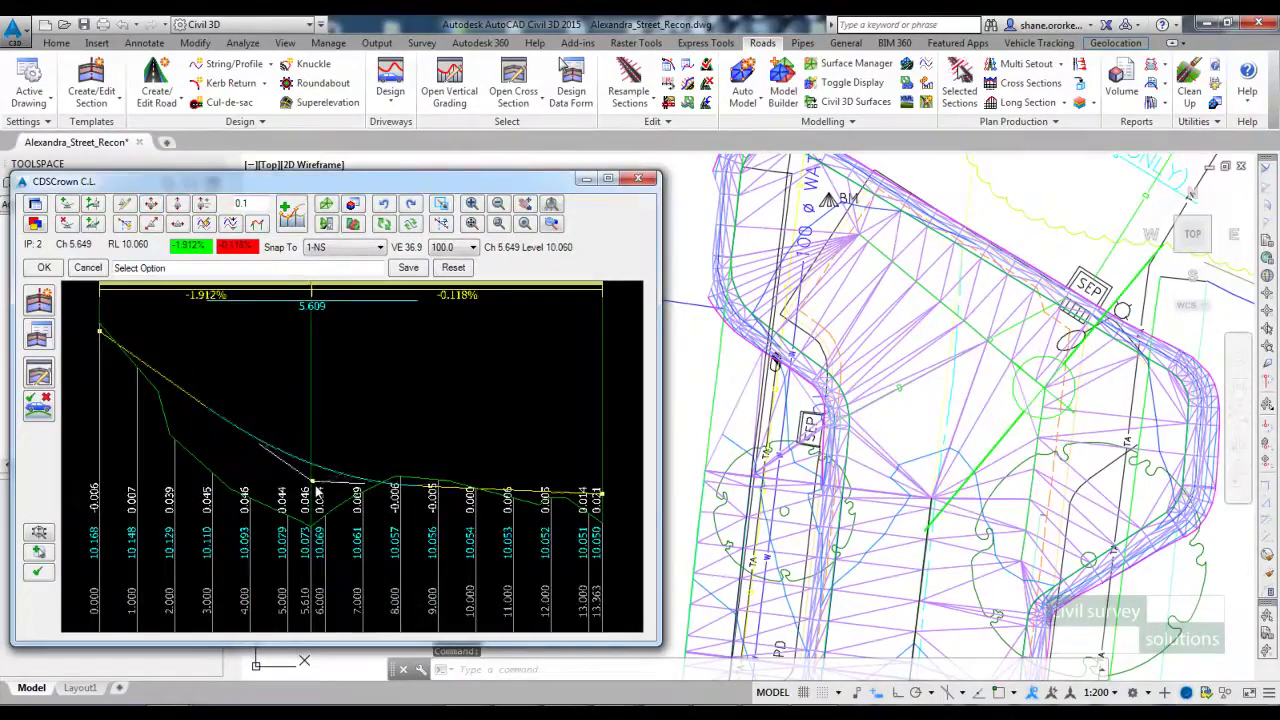
{"action": "scroll", "coordinate": [820, 385], "scroll_direction": "down", "scroll_amount": 3}
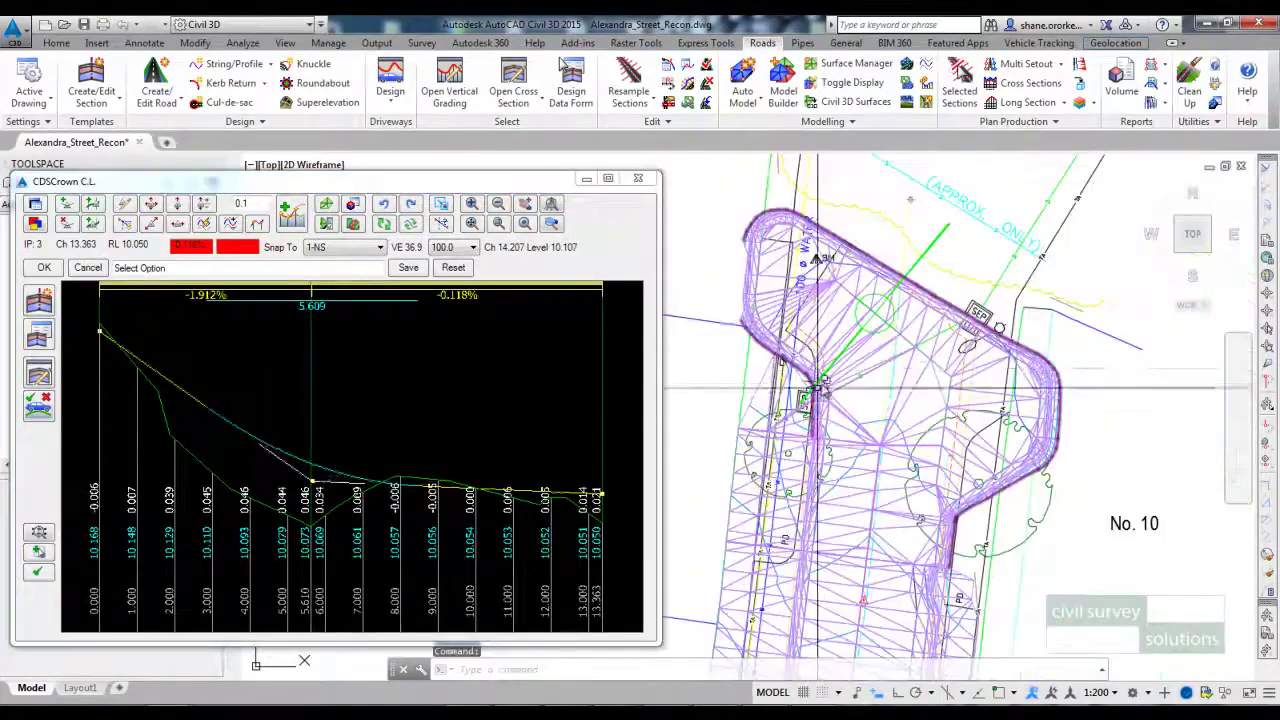
{"action": "scroll", "coordinate": [1076, 395], "scroll_direction": "up", "scroll_amount": 3}
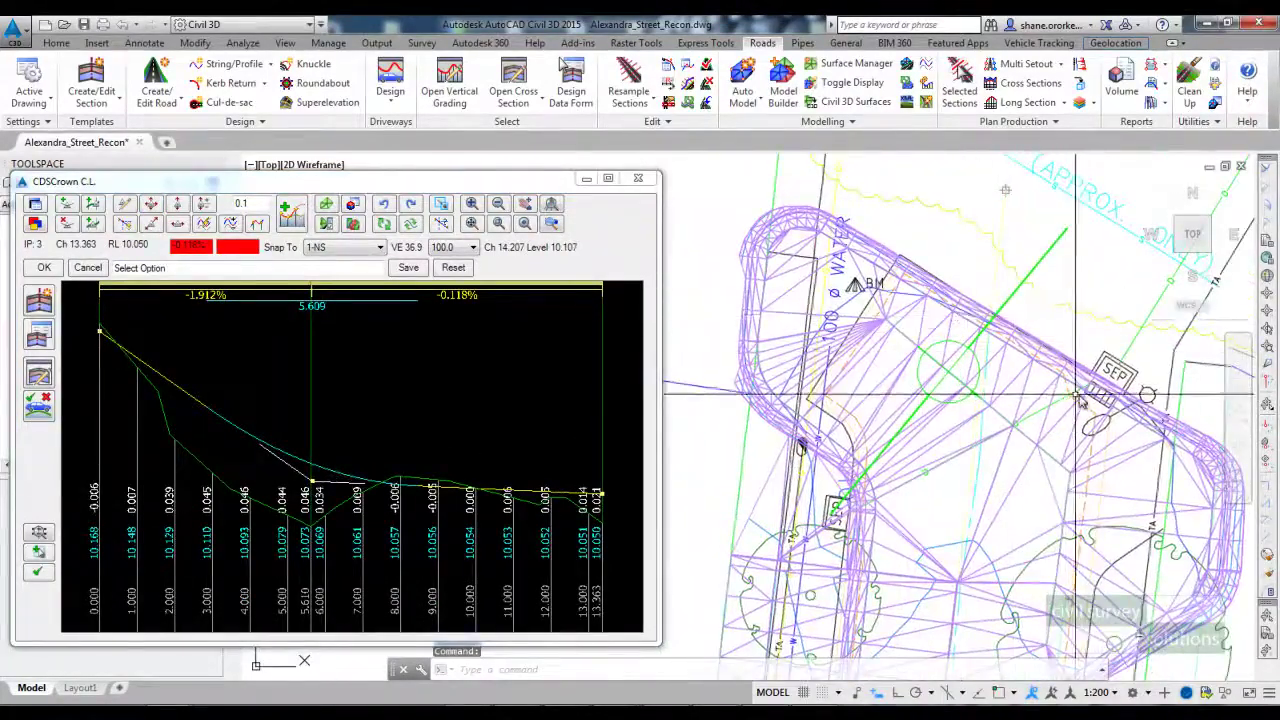
Open the NewCuldesac centreline profile for vertical grading, showing grades of 2.904%, 2.472%, -2.485% and 5.011%.
{"action": "left_click", "coordinate": [452, 103]}
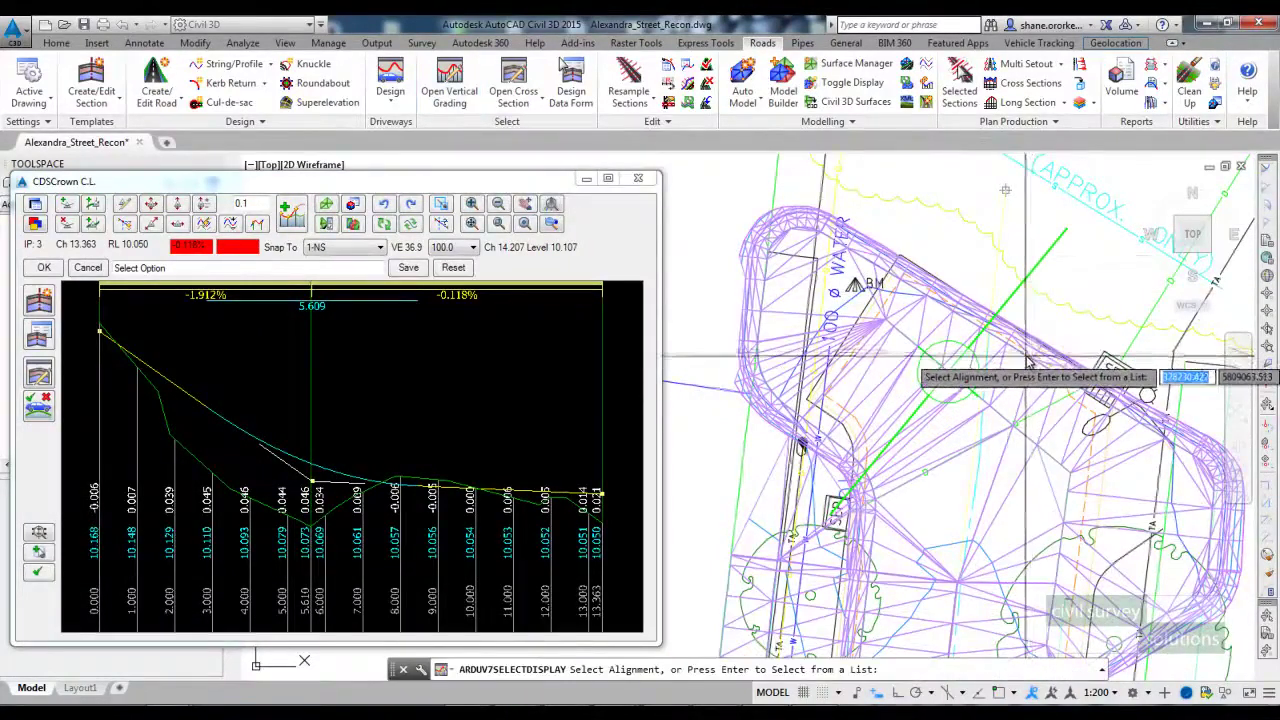
{"action": "key", "text": "Return"}
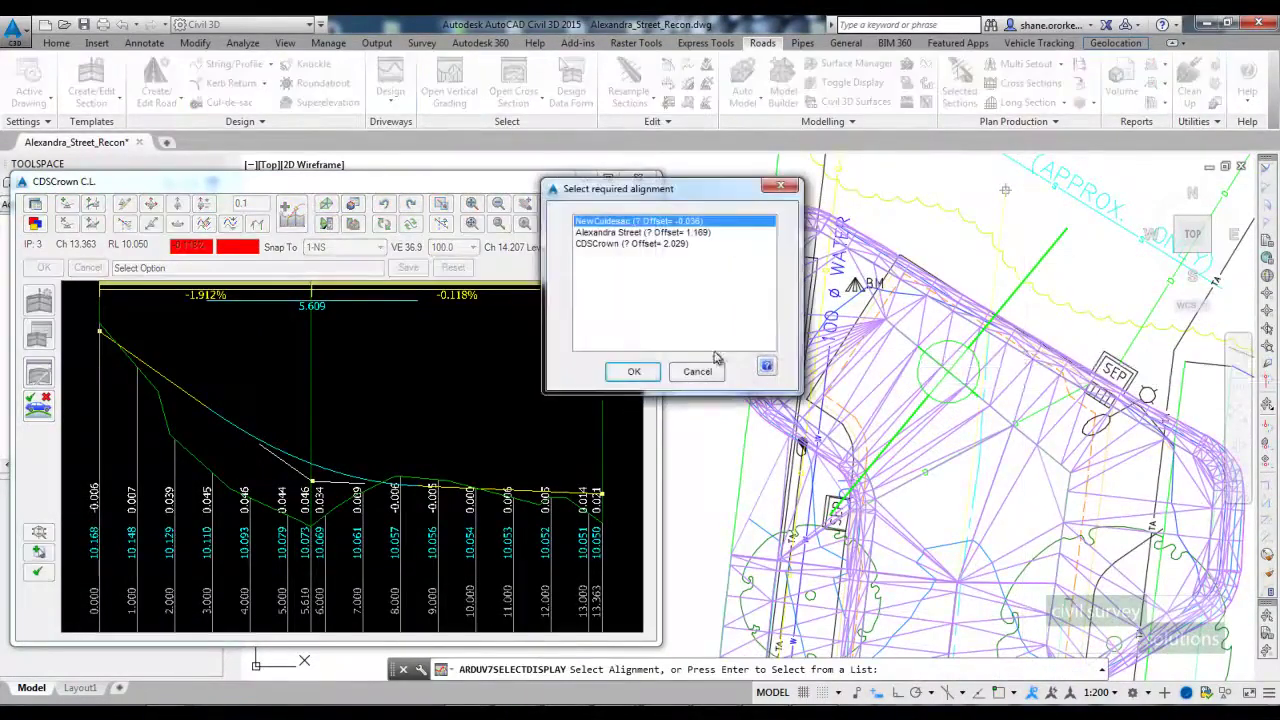
{"action": "left_click", "coordinate": [634, 372]}
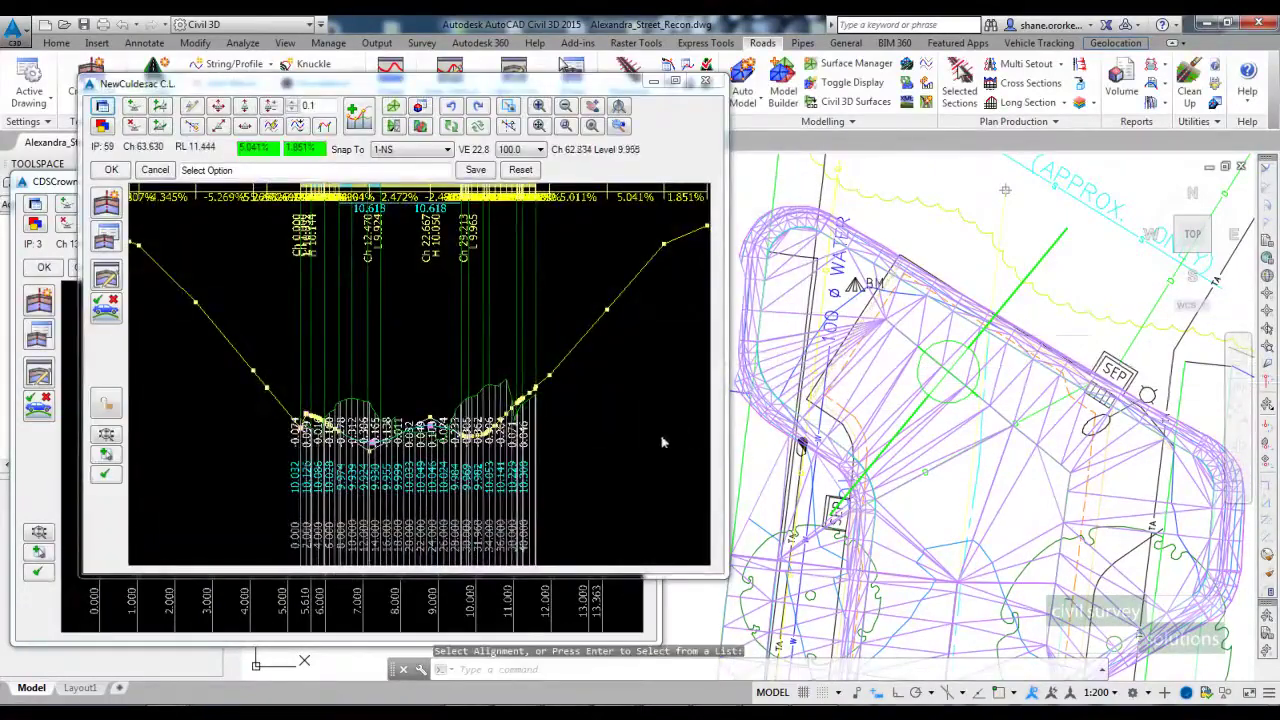
{"action": "scroll", "coordinate": [325, 425], "scroll_direction": "up", "scroll_amount": 3}
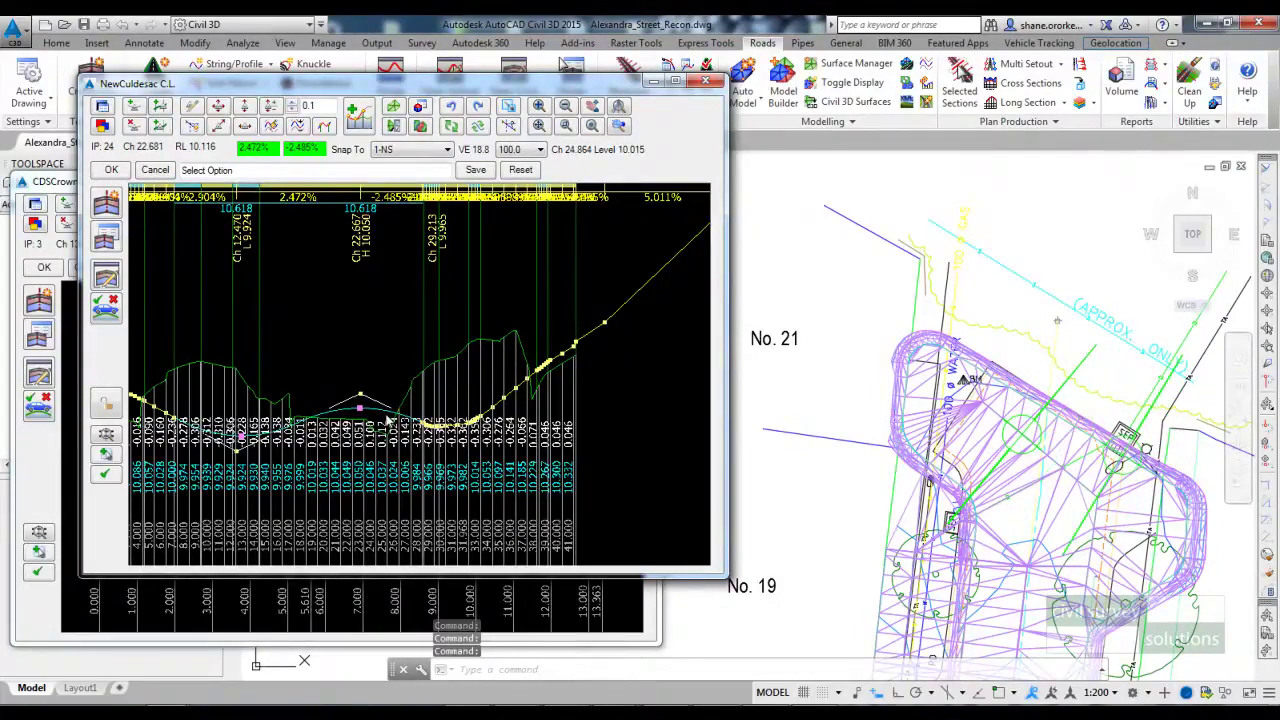
{"action": "scroll", "coordinate": [1150, 445], "scroll_direction": "up", "scroll_amount": 4}
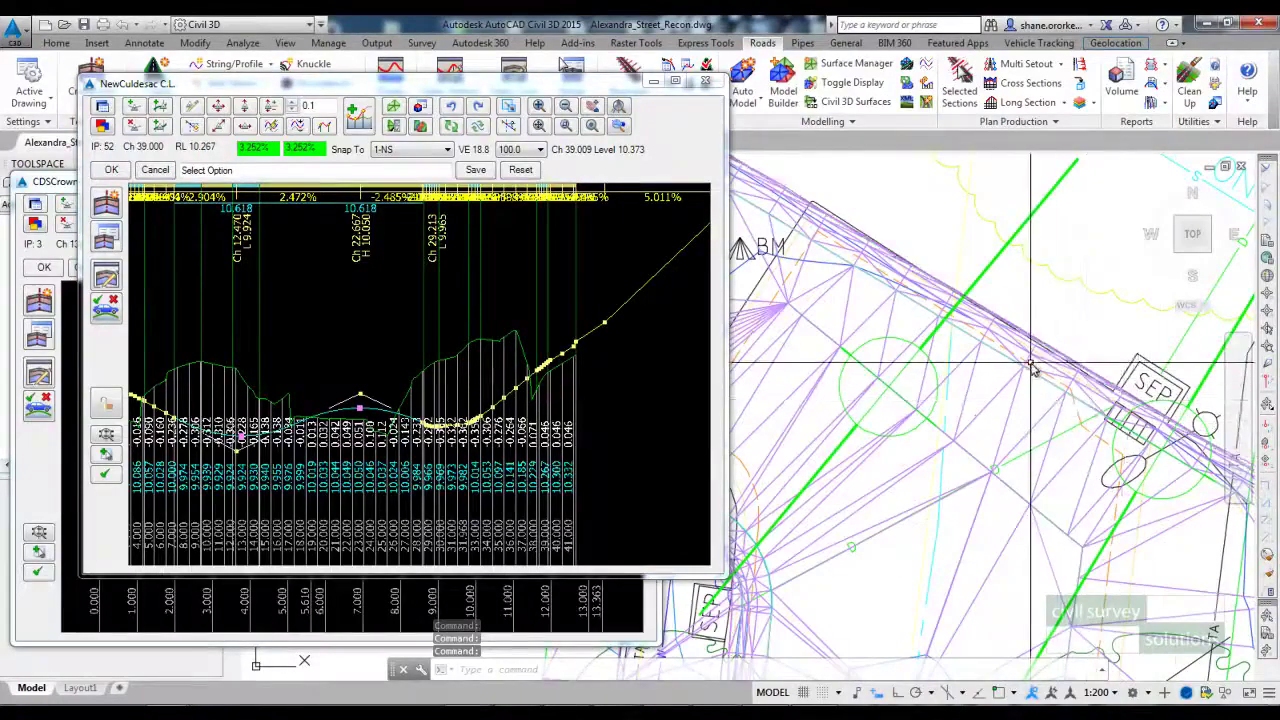
{"action": "scroll", "coordinate": [1033, 368], "scroll_direction": "down", "scroll_amount": 5}
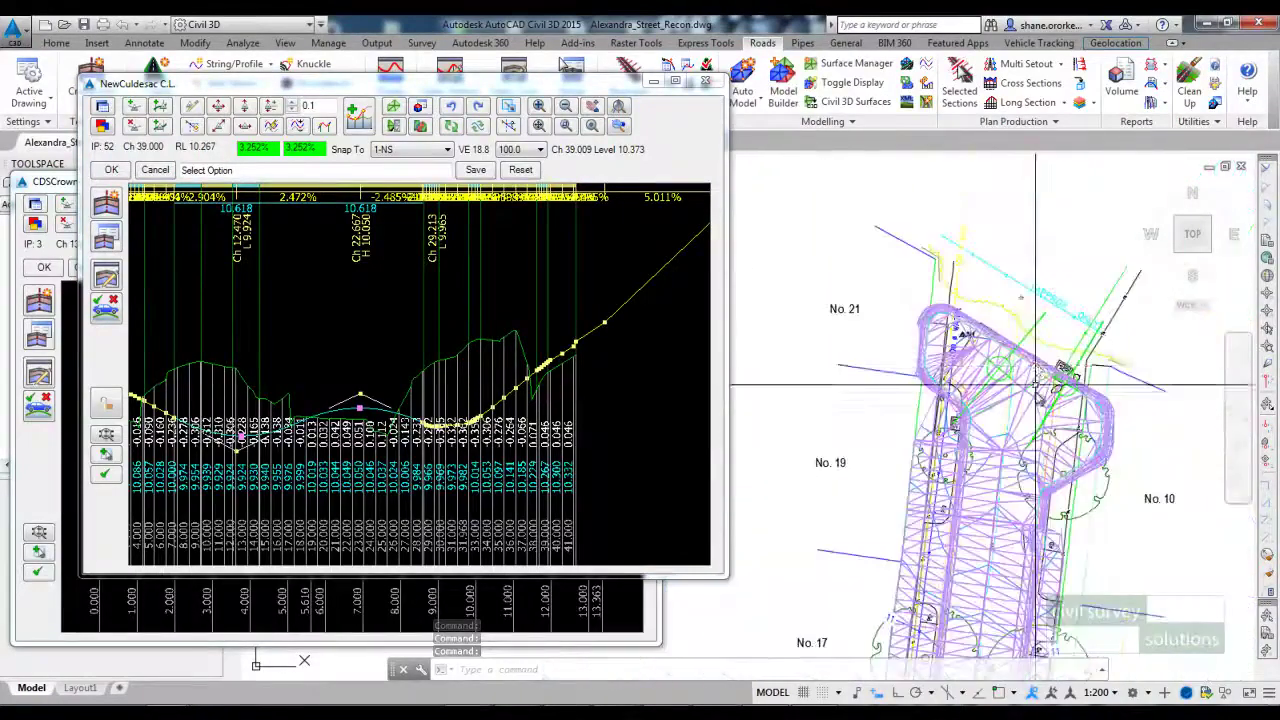
Accept and close the NewCuldesac and CDSCrown grading windows, then centre the plan on the cul-de-sac.
{"action": "left_click", "coordinate": [111, 170]}
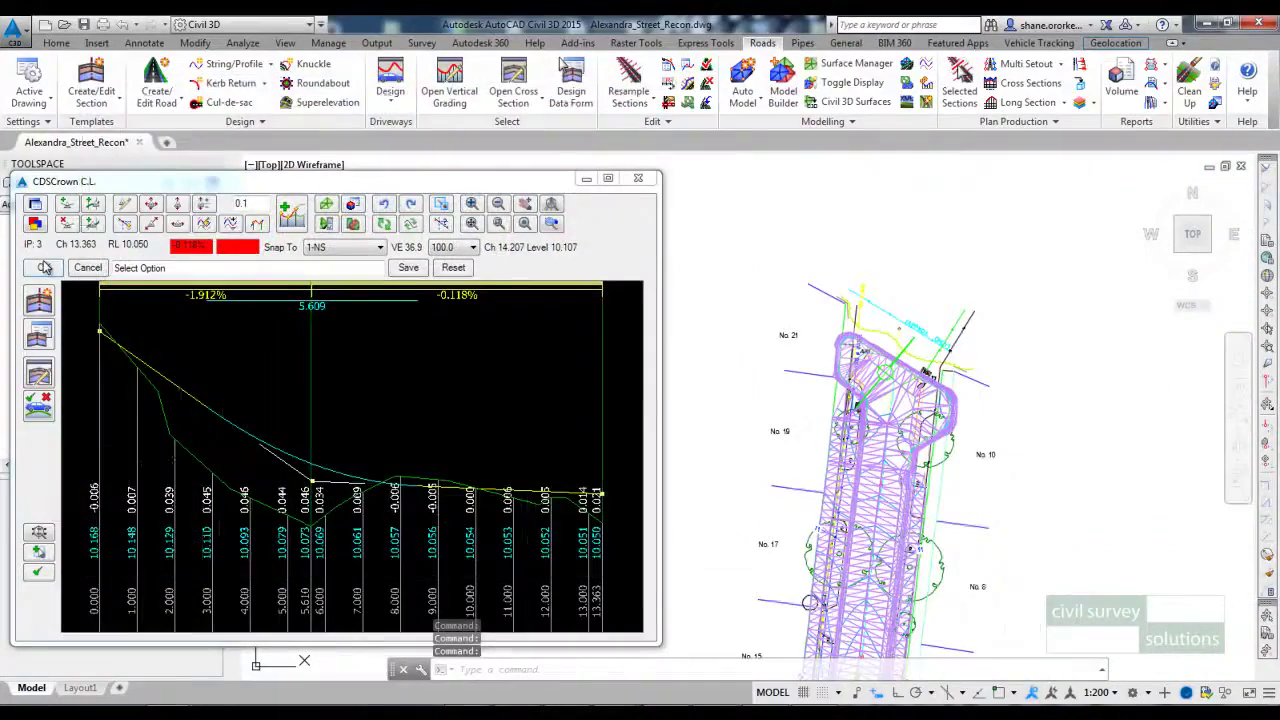
{"action": "left_click", "coordinate": [44, 268]}
{"action": "middle_click_drag", "start_coordinate": [806, 398], "coordinate": [546, 334]}
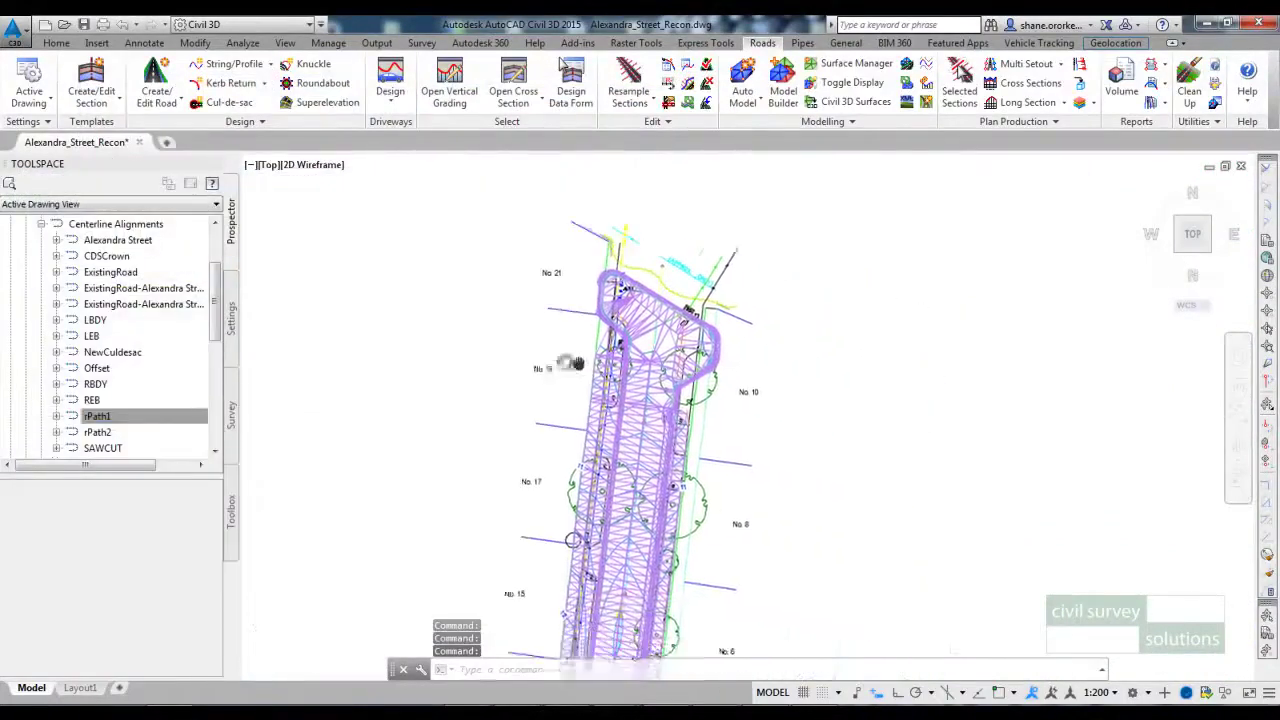
{"action": "mouse_move", "coordinate": [547, 334]}
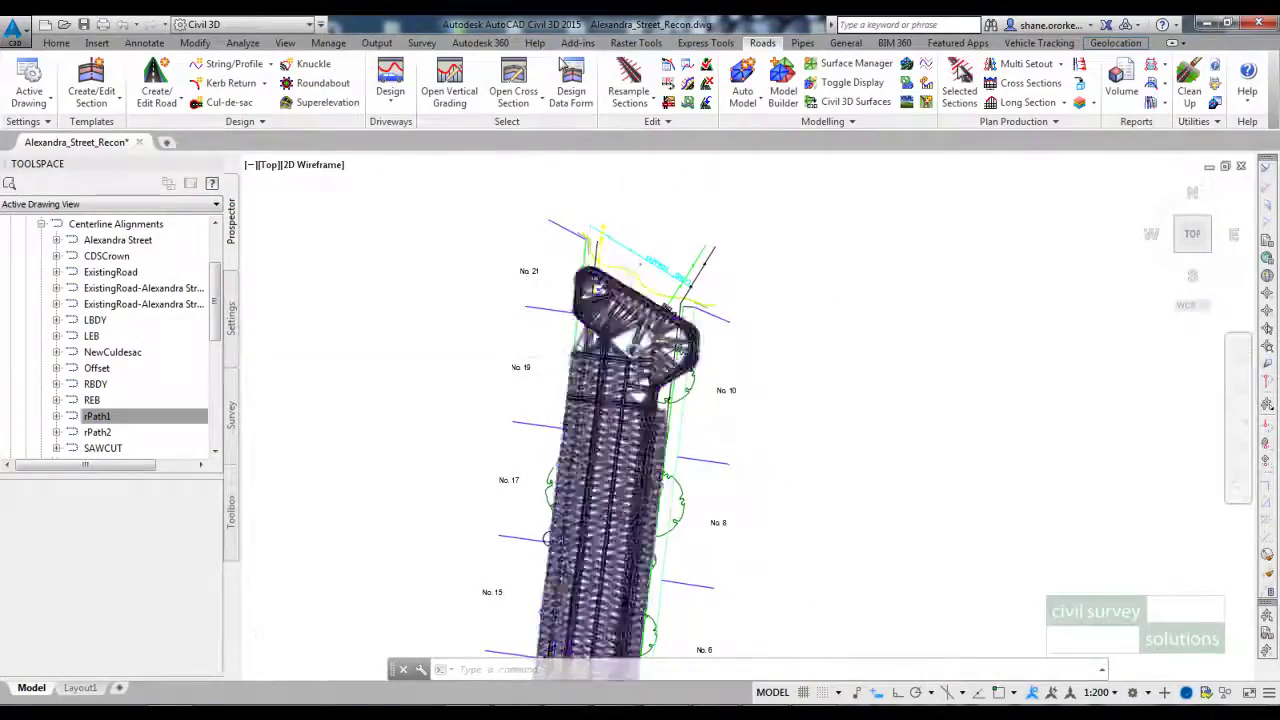
{"action": "scroll", "coordinate": [636, 340], "scroll_direction": "up", "scroll_amount": 4}
{"action": "middle_click_drag", "start_coordinate": [760, 352], "coordinate": [784, 449]}
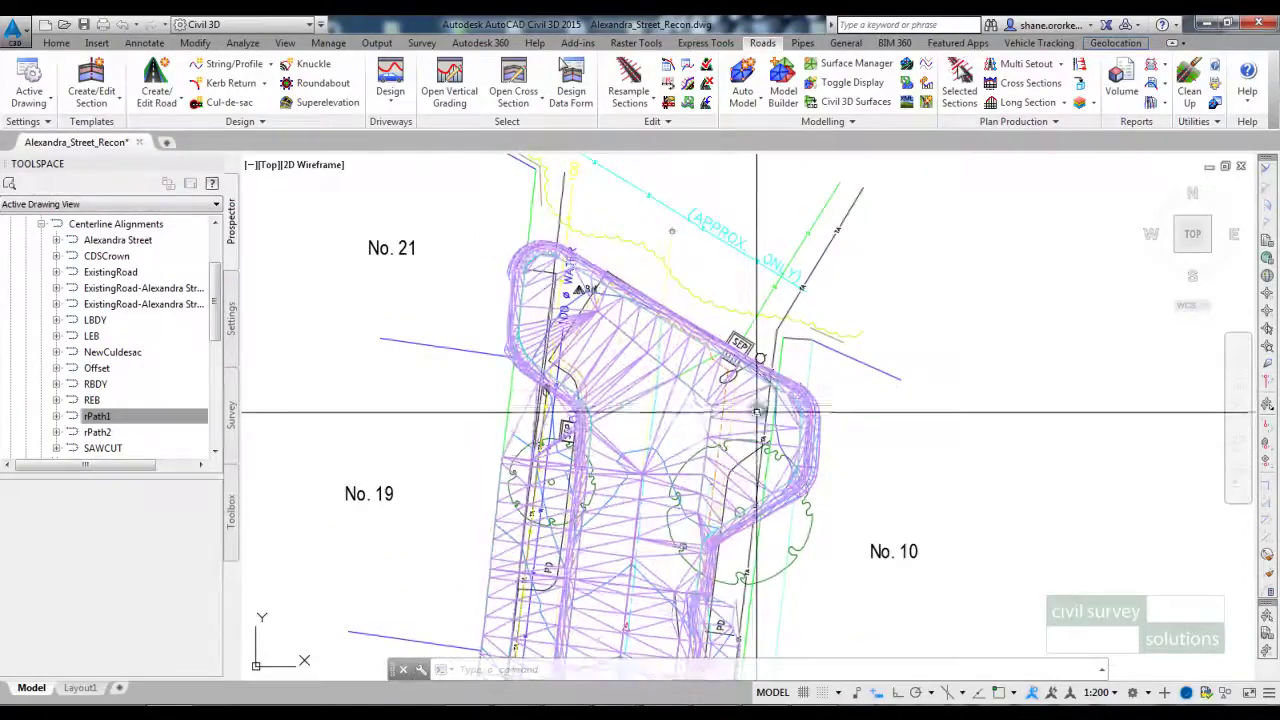
Select the corridor surface mesh and frame the whole L-shaped road in plan view.
{"action": "left_click", "coordinate": [230, 103]}
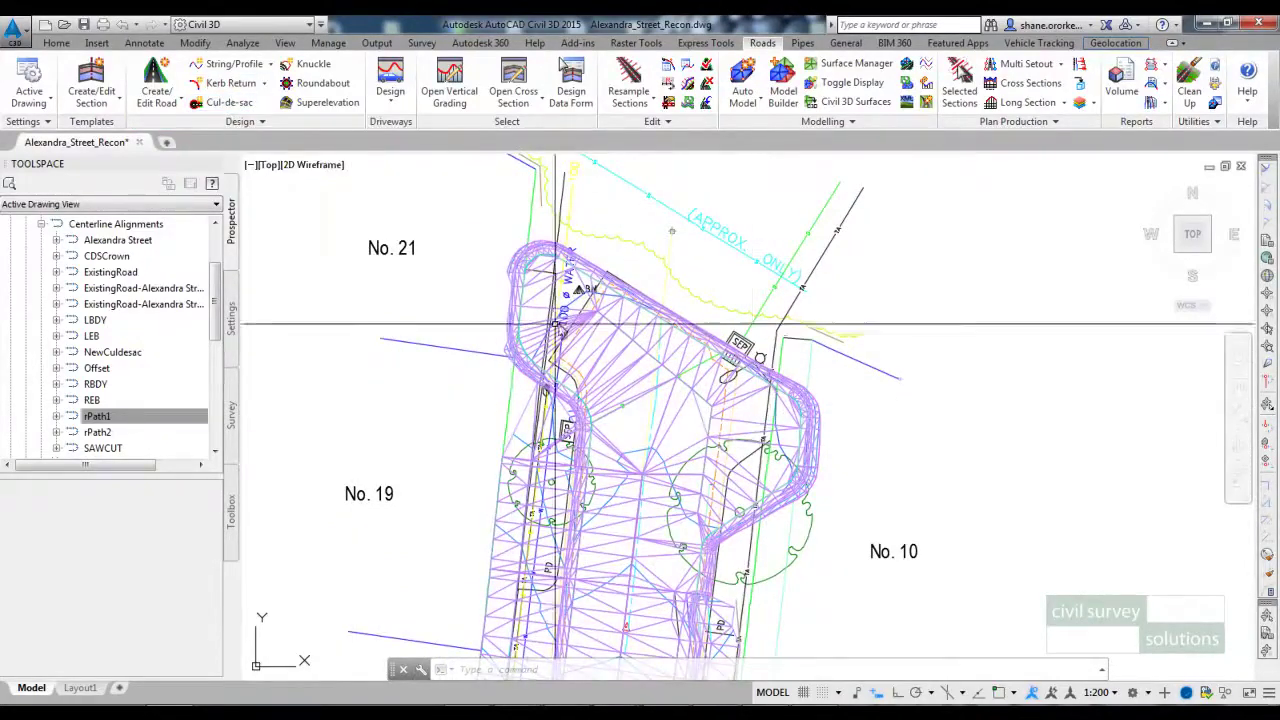
{"action": "scroll", "coordinate": [771, 579], "scroll_direction": "up", "scroll_amount": 2}
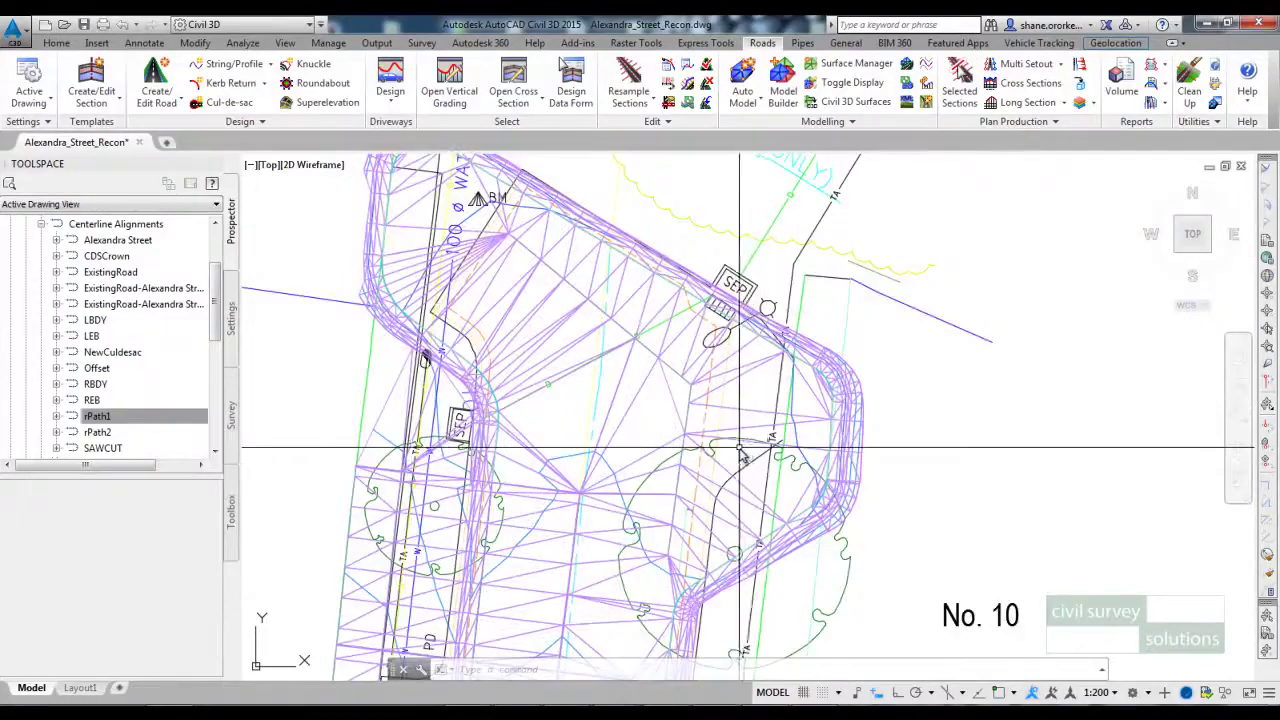
{"action": "middle_click_drag", "start_coordinate": [651, 262], "coordinate": [665, 343]}
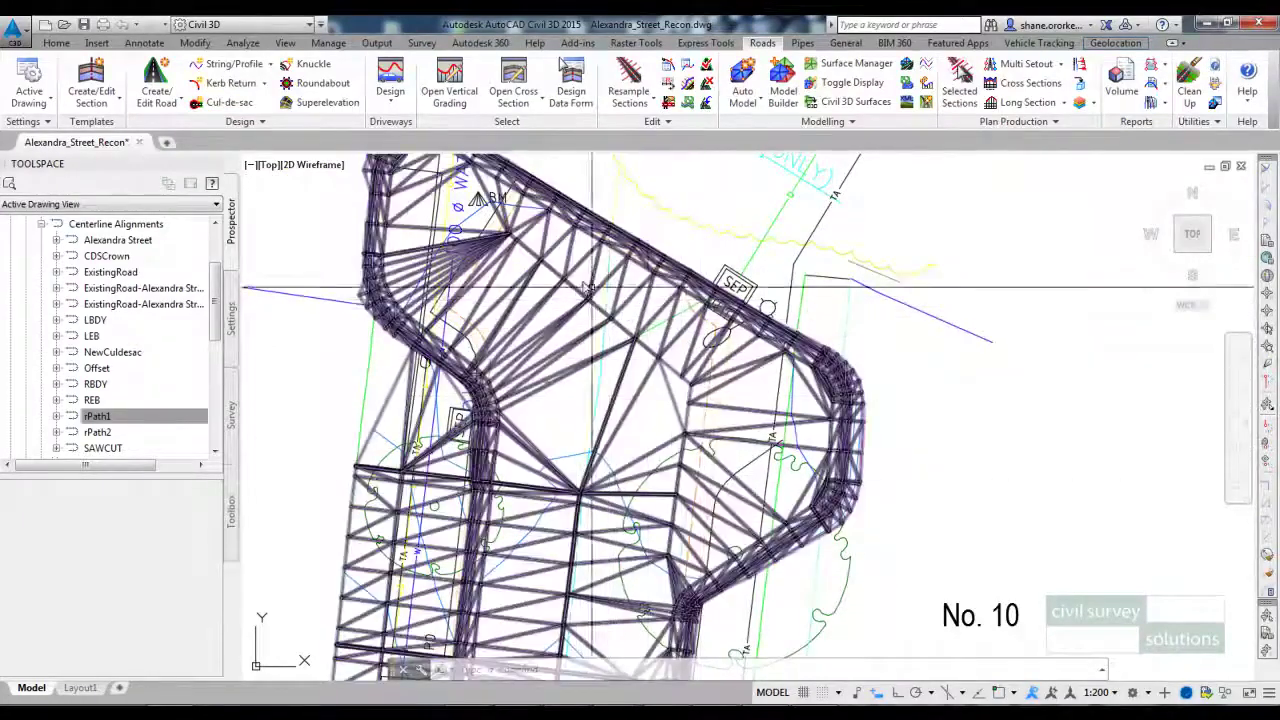
{"action": "scroll", "coordinate": [638, 333], "scroll_direction": "down", "scroll_amount": 3}
{"action": "scroll", "coordinate": [638, 333], "scroll_direction": "down", "scroll_amount": 3}
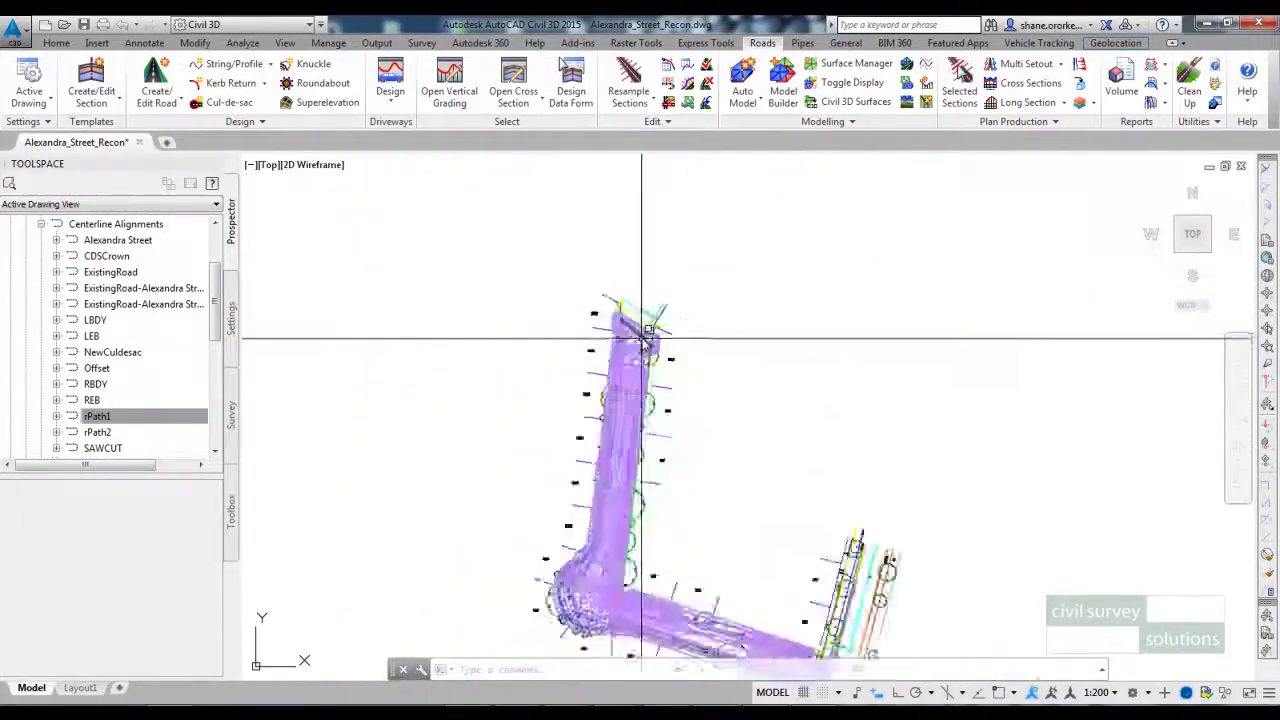
{"action": "scroll", "coordinate": [700, 390], "scroll_direction": "down", "scroll_amount": 1}
{"action": "middle_click_drag", "start_coordinate": [712, 443], "coordinate": [632, 388]}
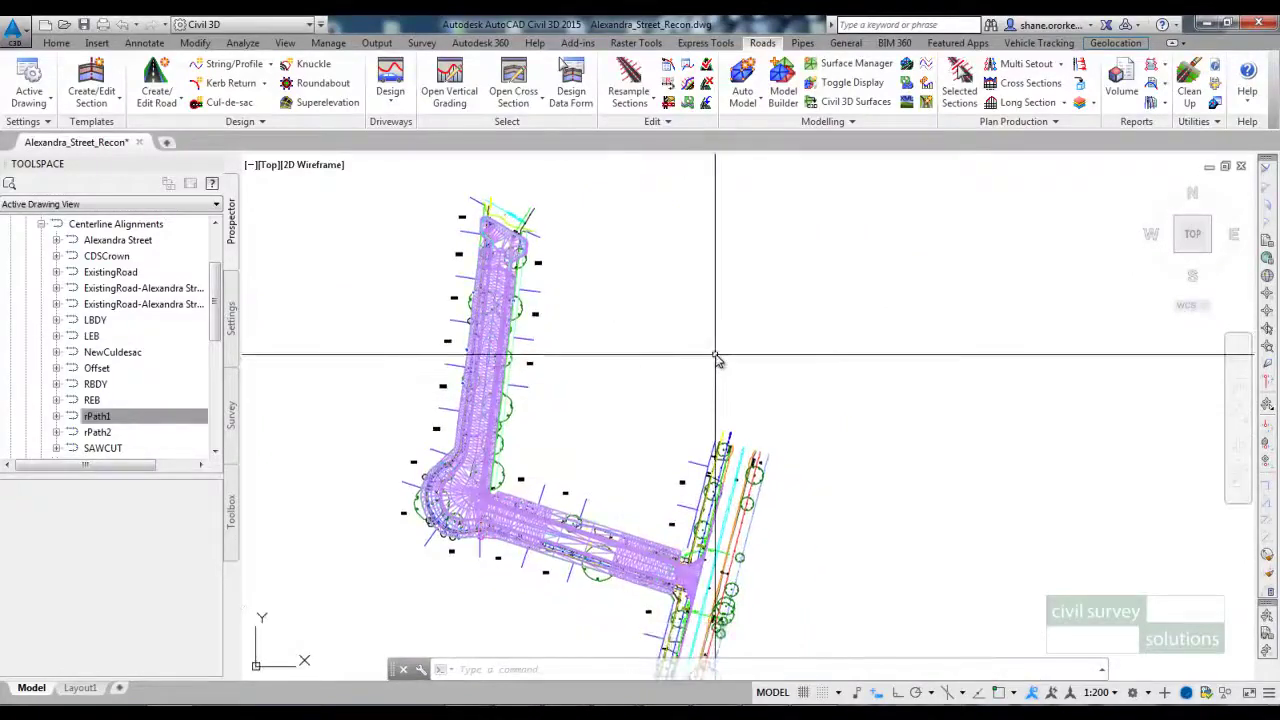